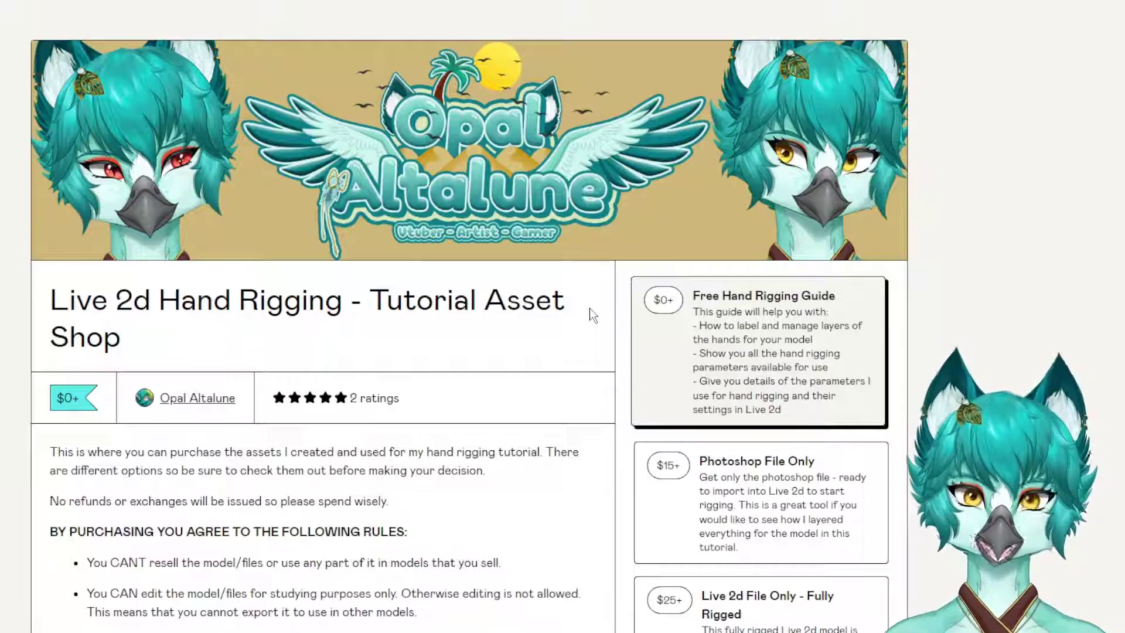
- Look over the Live 2d Hand Rigging tutorial asset shop page, including the free guide, the package options and the purchase rules
scroll(821, 363, down, 4)
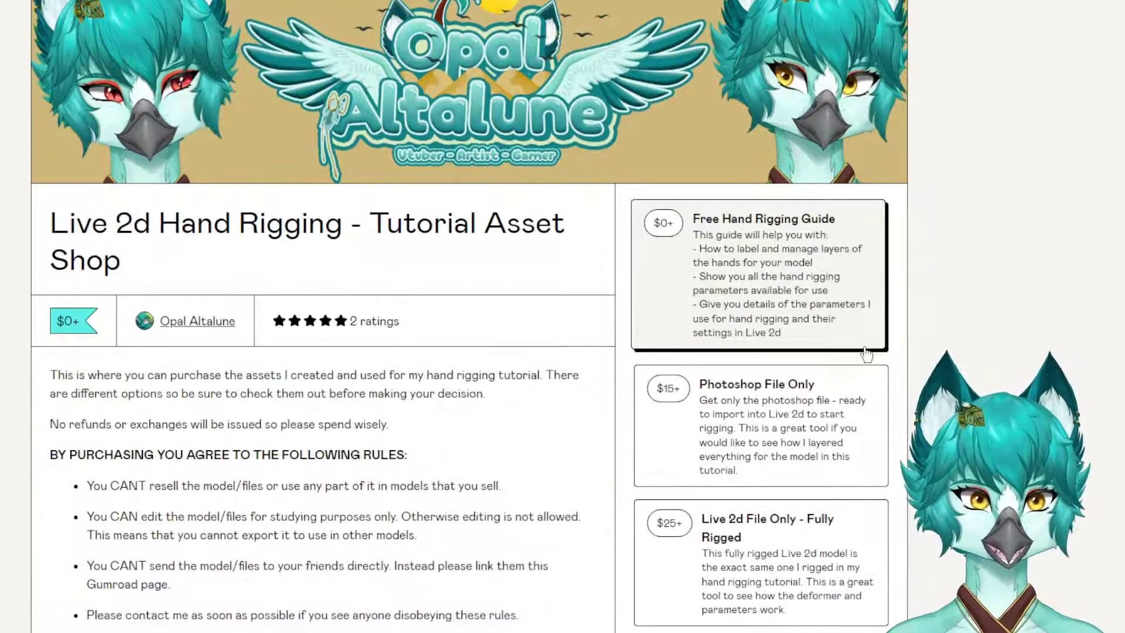
scroll(856, 360, up, 4)
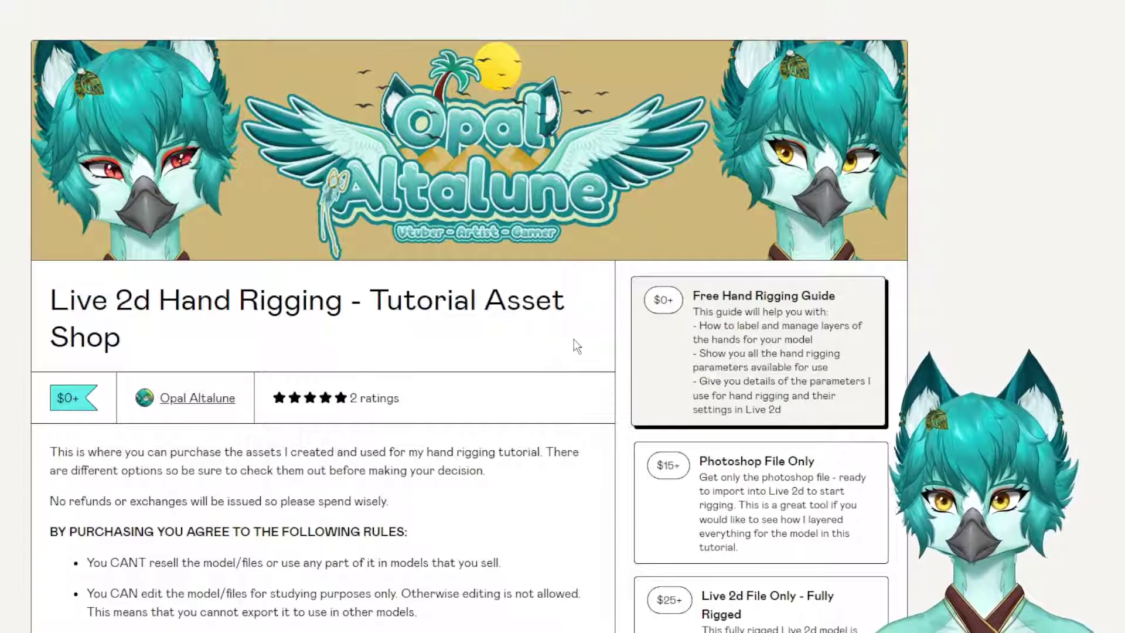
scroll(190, 513, down, 1)
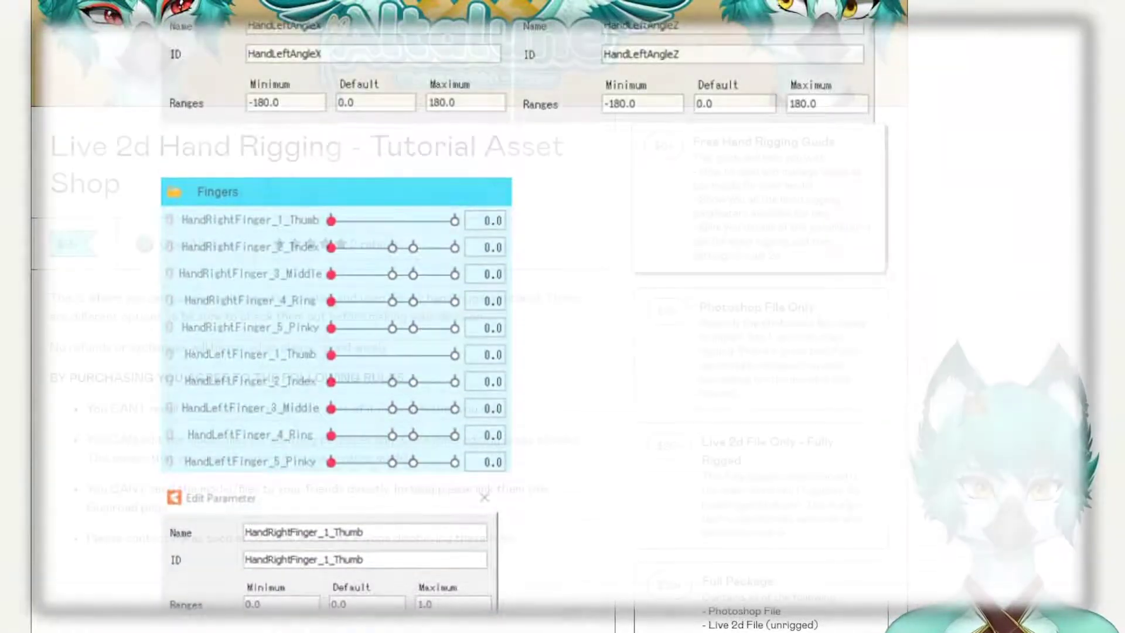
scroll(914, 260, down, 3)
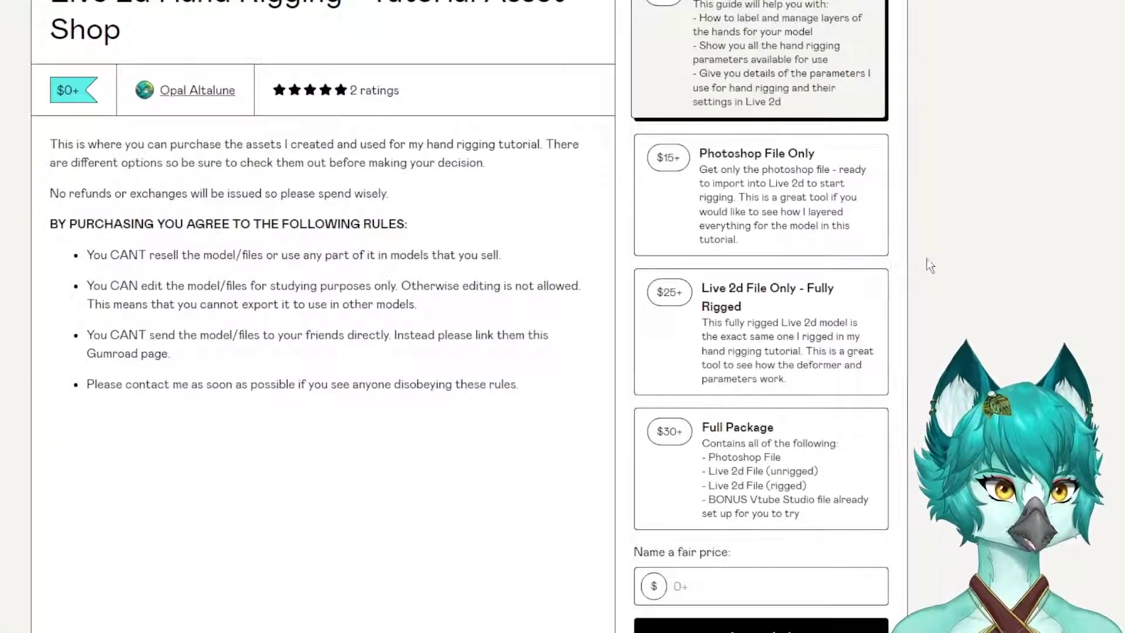
scroll(926, 258, up, 1)
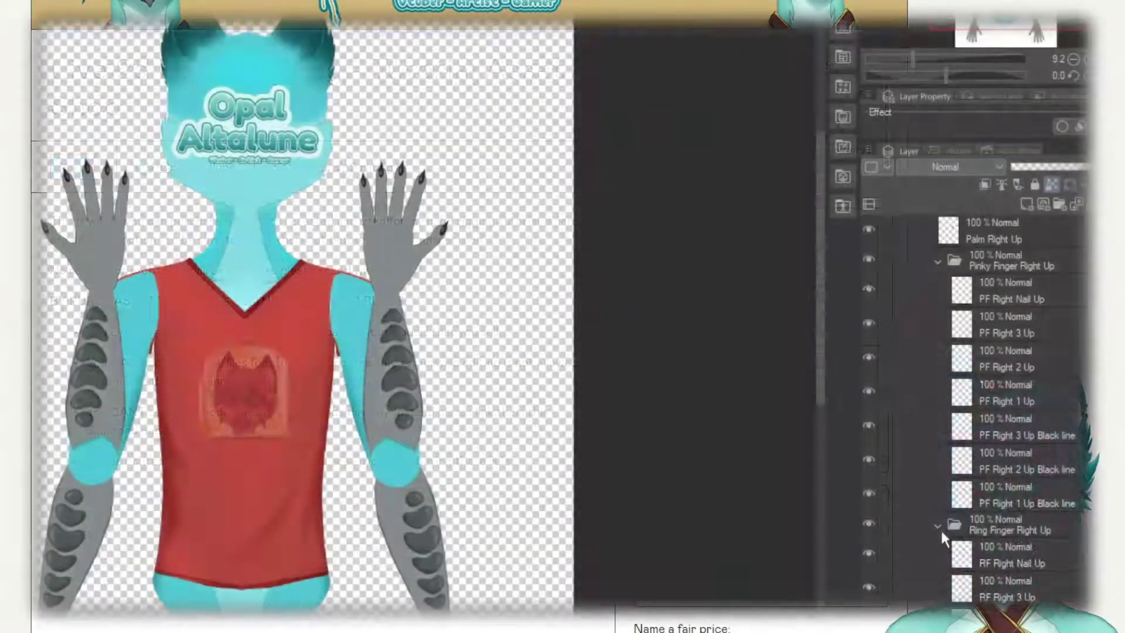
- Go through the Hand Right Up finger layers and pull the raised right hand's separate finger segments out of place to show how they are cut
click(939, 523)
scroll(985, 452, down, 5)
scroll(984, 452, down, 3)
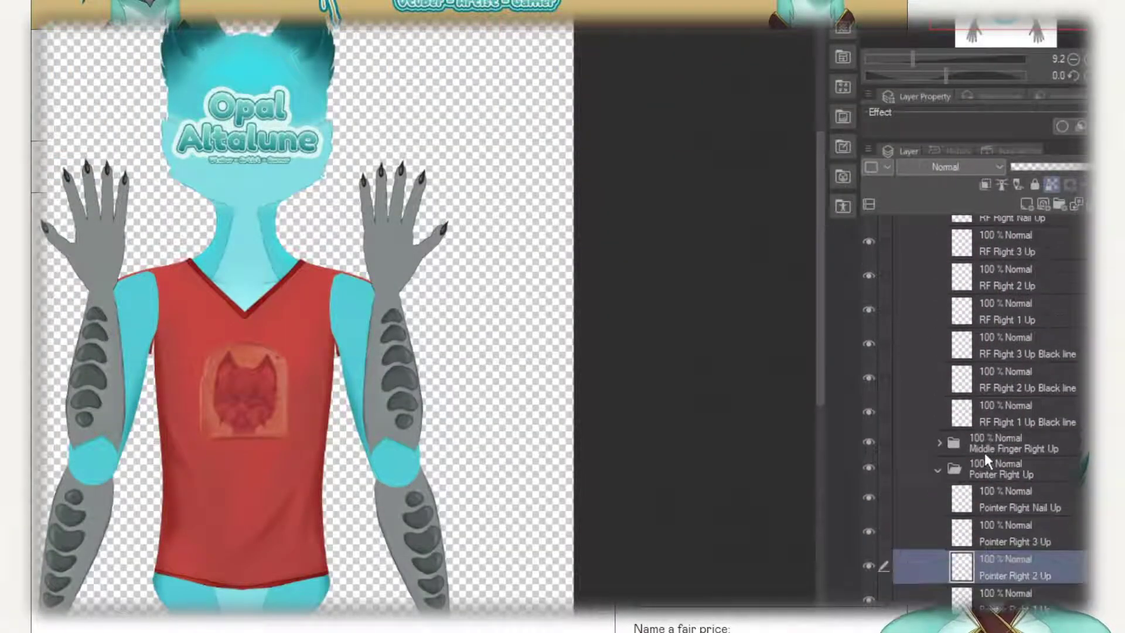
scroll(375, 437, up, 4)
drag(372, 427, 403, 403)
scroll(385, 181, up, 1)
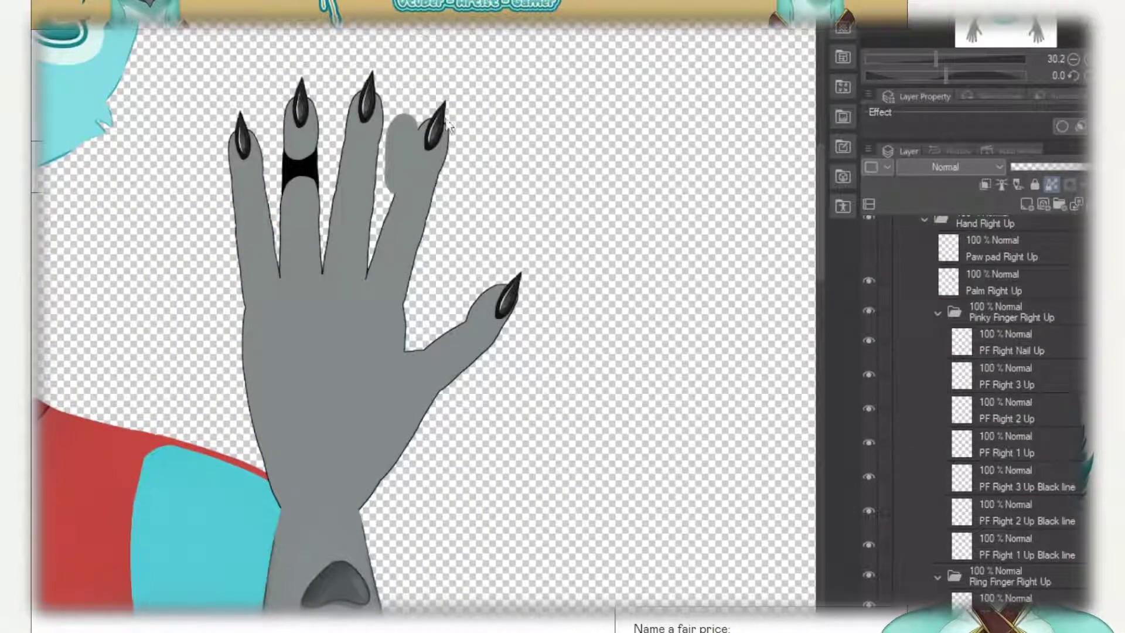
drag(448, 125, 533, 169)
drag(396, 257, 525, 330)
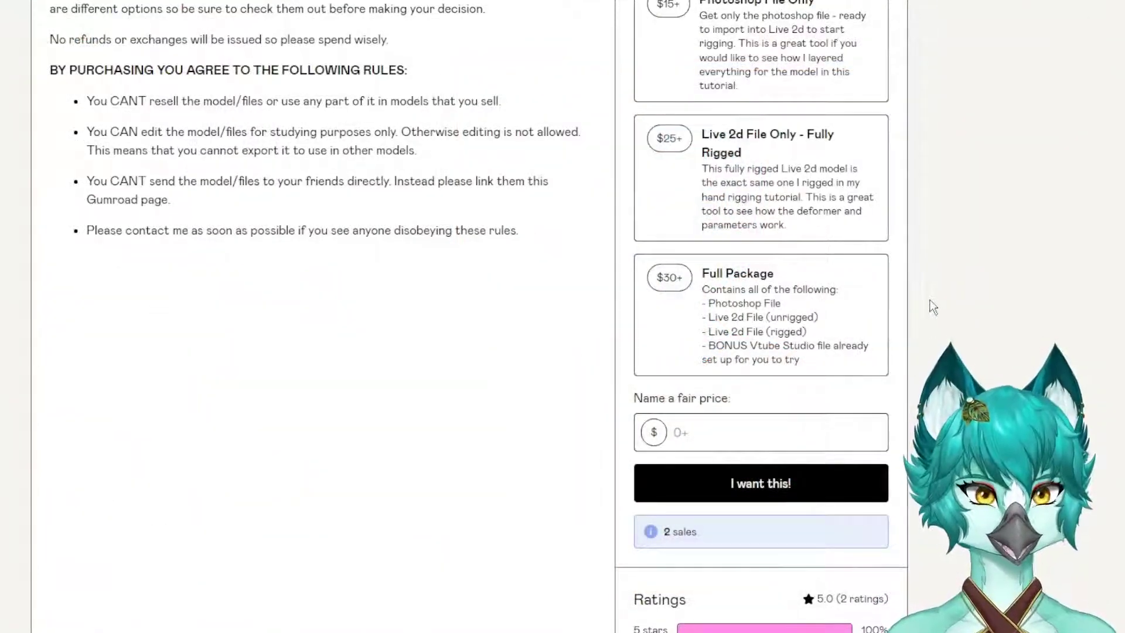
- Review the Live 2d File Only and Full Package options on the asset shop page
scroll(928, 294, down, 1)
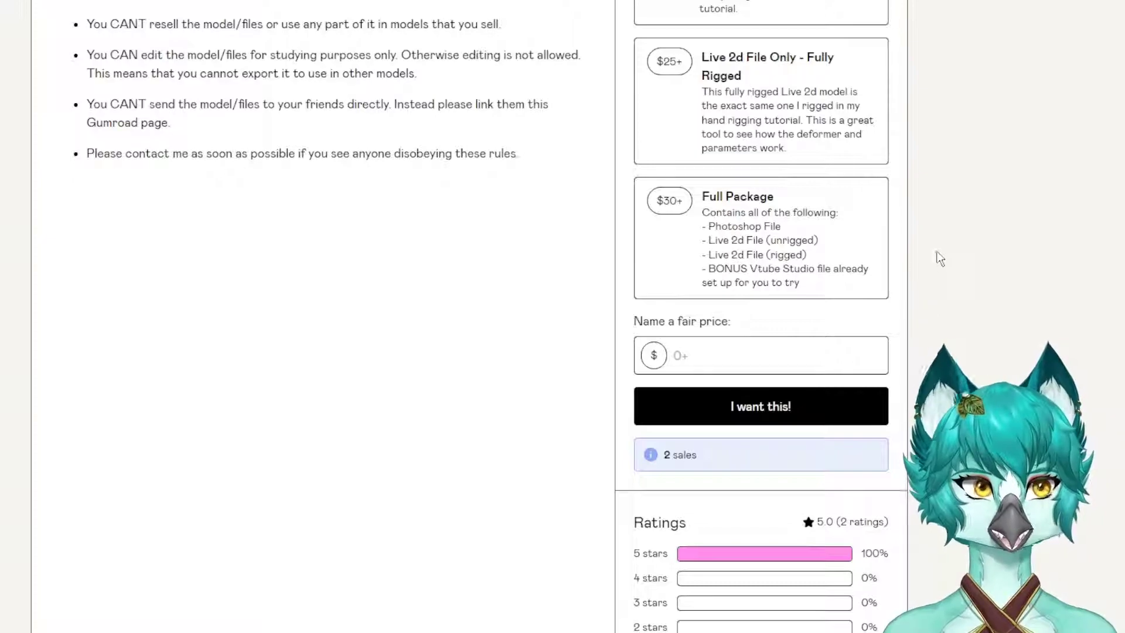
scroll(920, 257, up, 1)
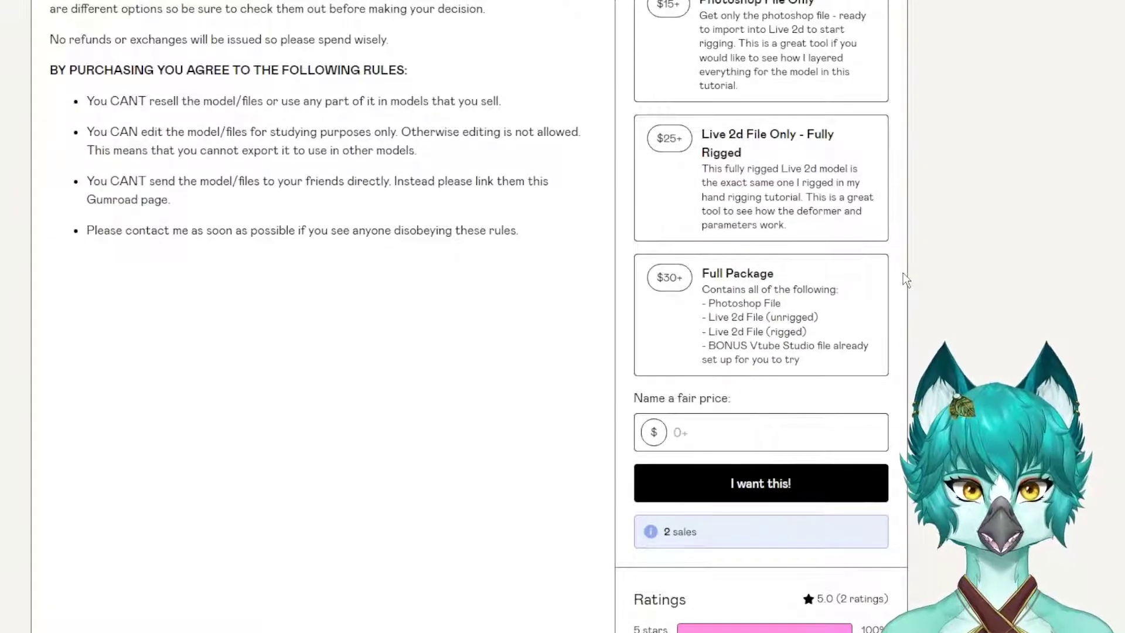
scroll(903, 275, up, 1)
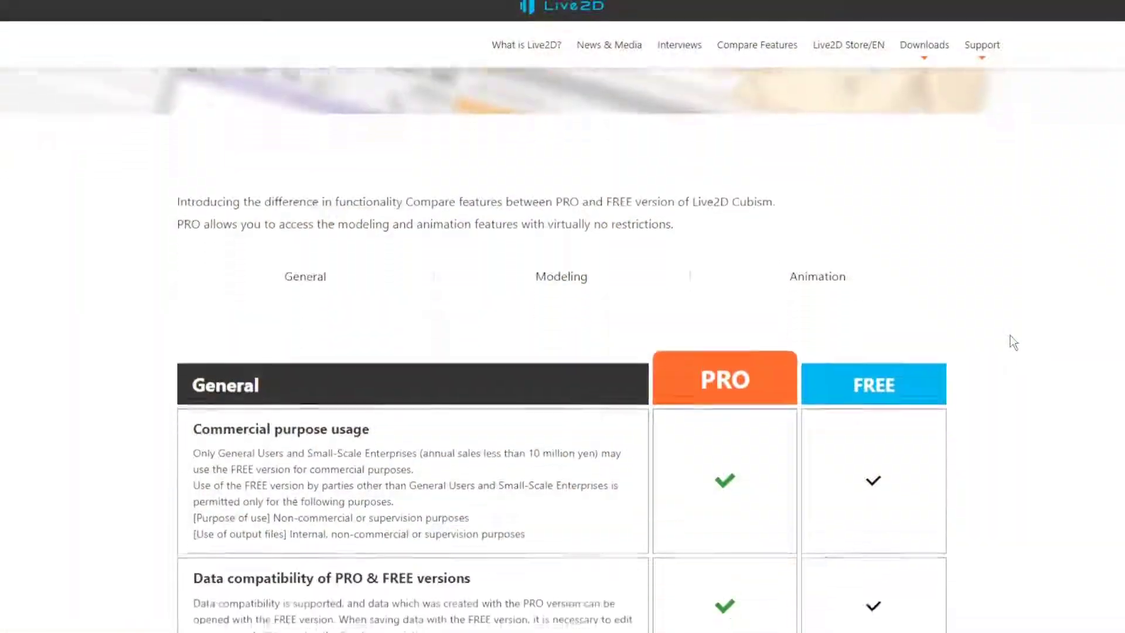
- Read through the Live2D Cubism PRO and FREE feature comparison
scroll(1010, 341, down, 10)
scroll(1013, 342, down, 6)
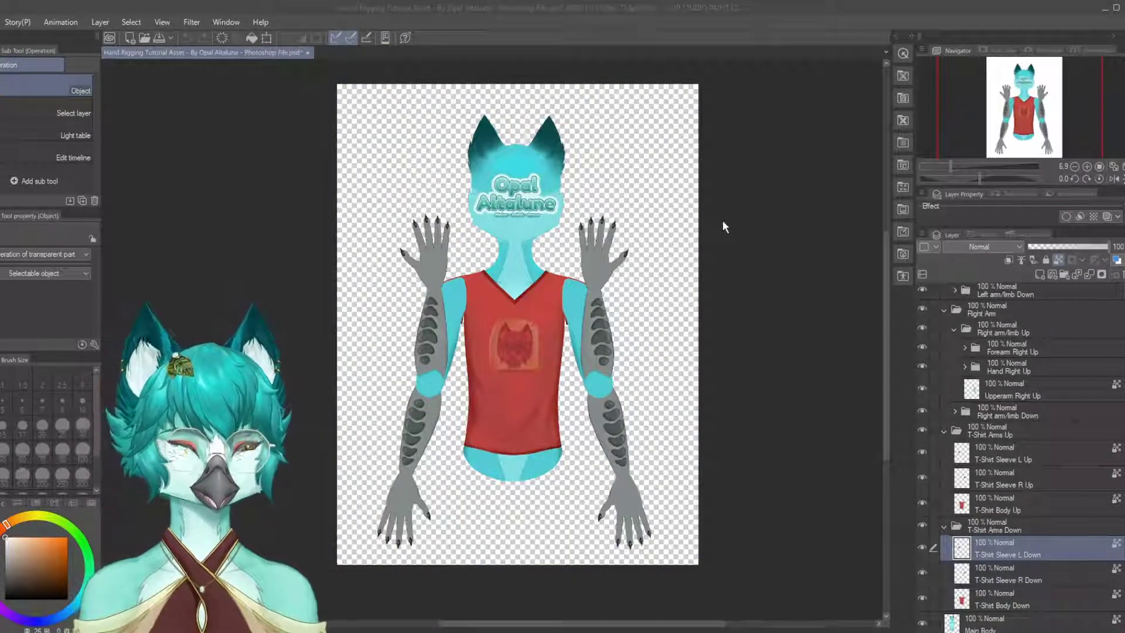
scroll(850, 248, down, 2)
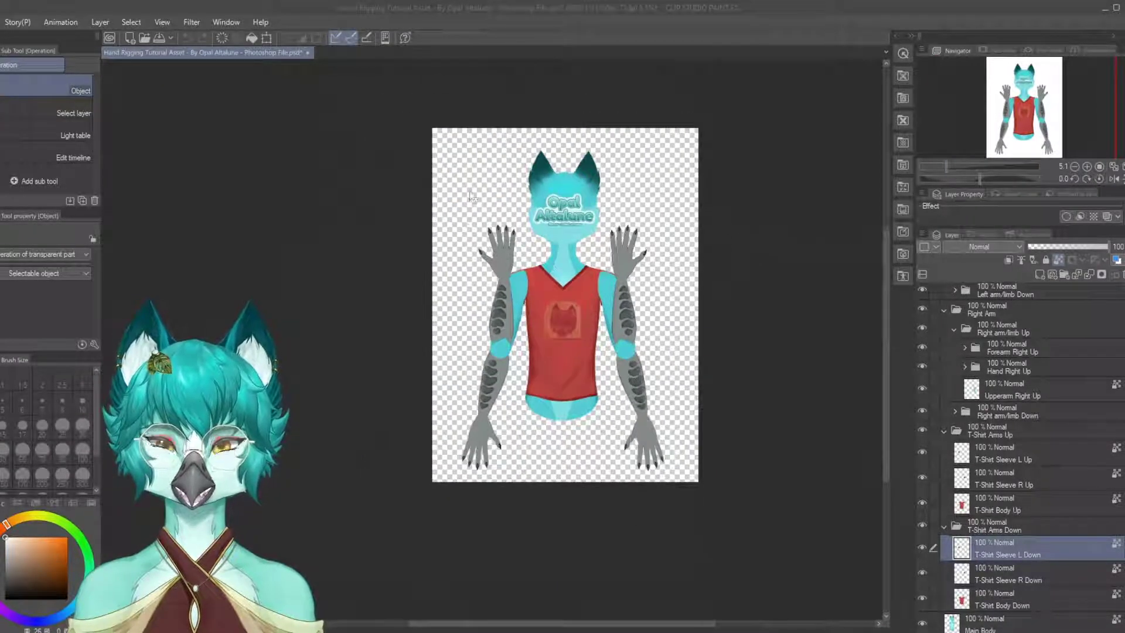
scroll(602, 264, up, 4)
scroll(602, 261, up, 2)
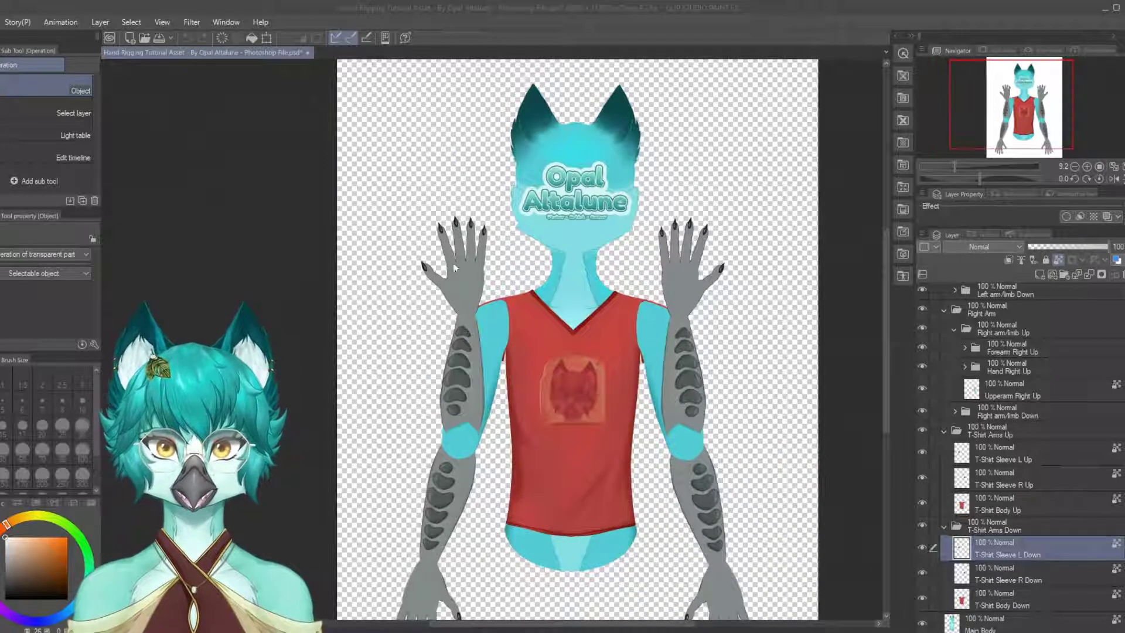
scroll(345, 212, down, 1)
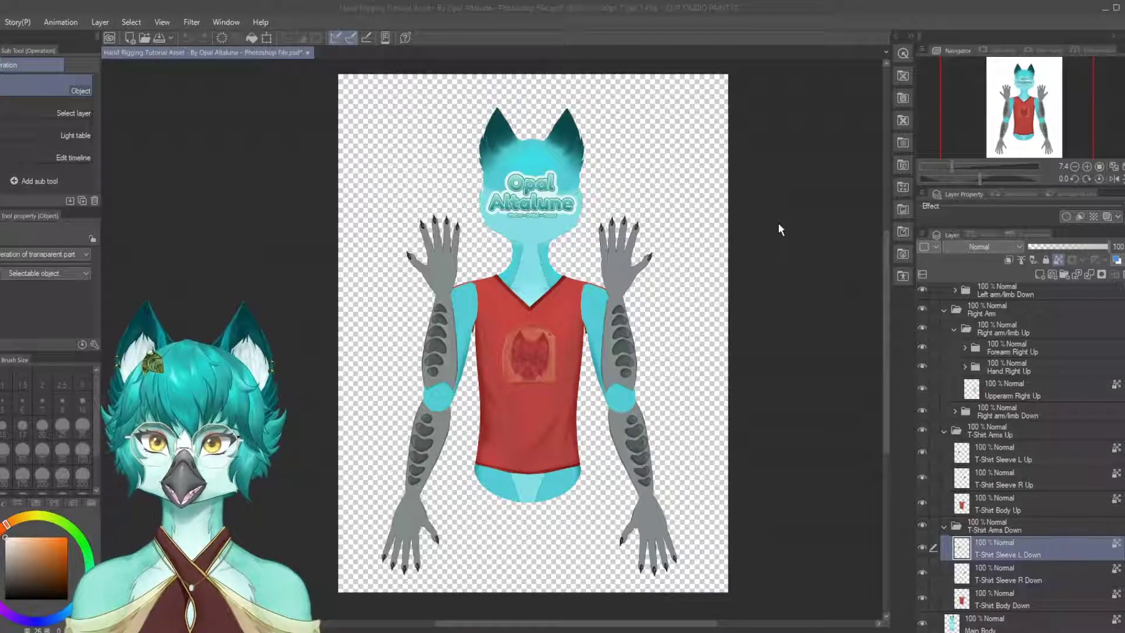
scroll(807, 227, down, 2)
scroll(466, 234, up, 1)
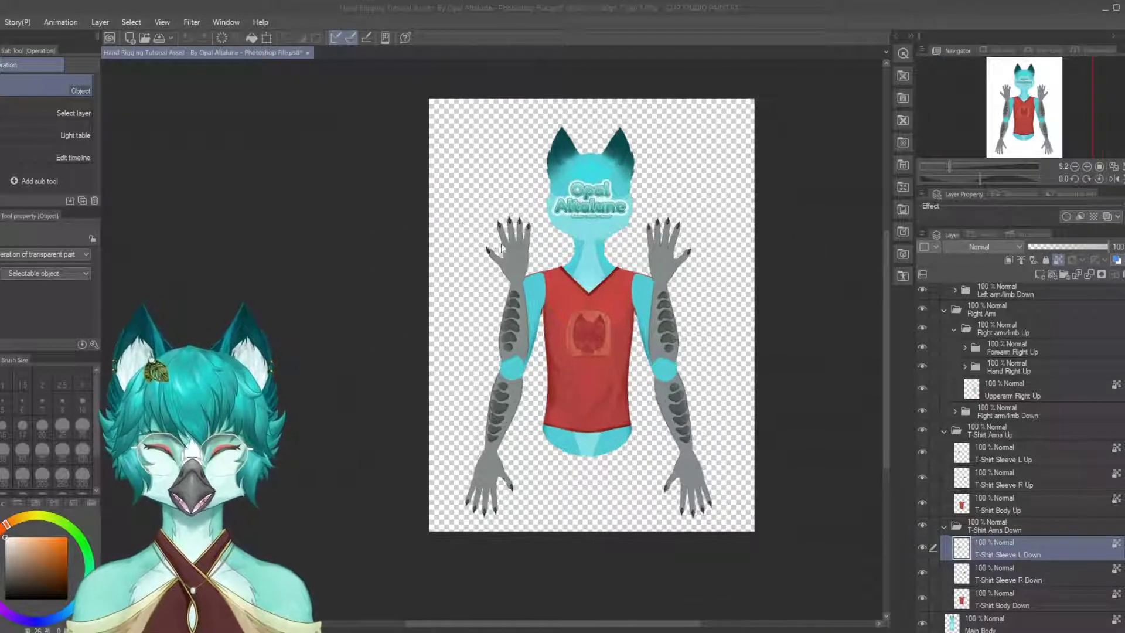
scroll(482, 247, up, 1)
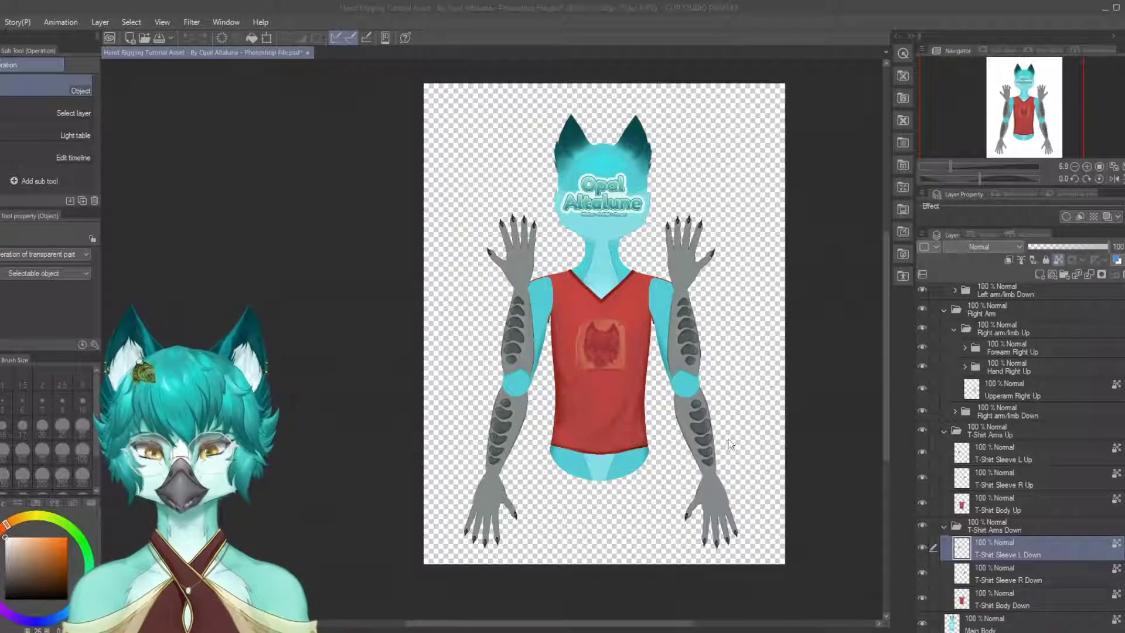
scroll(731, 445, up, 2)
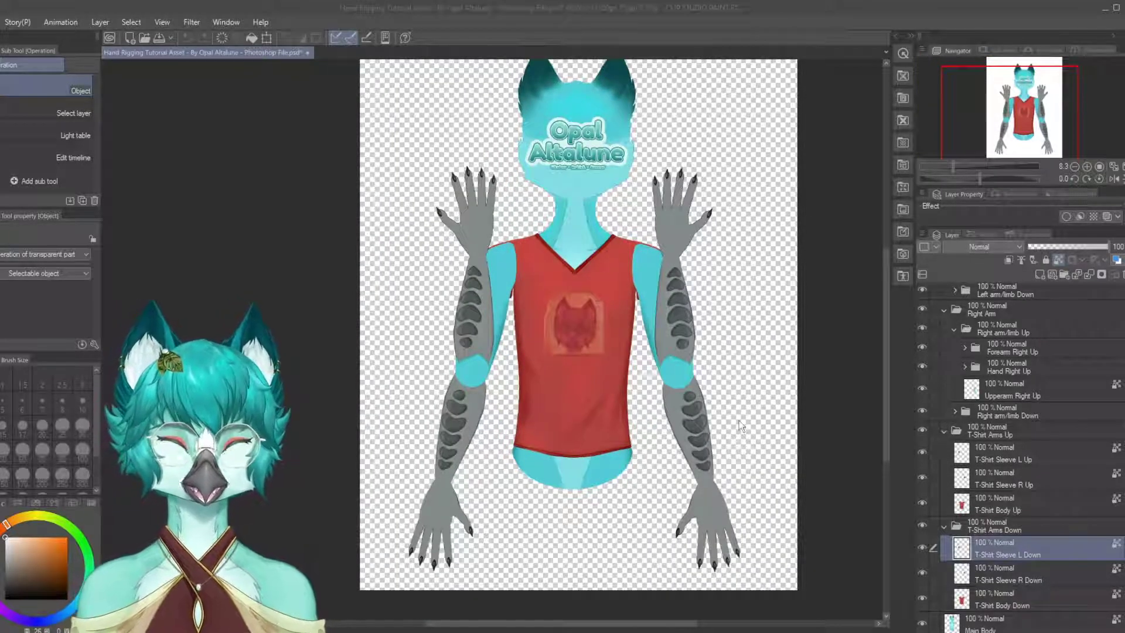
scroll(717, 408, down, 1)
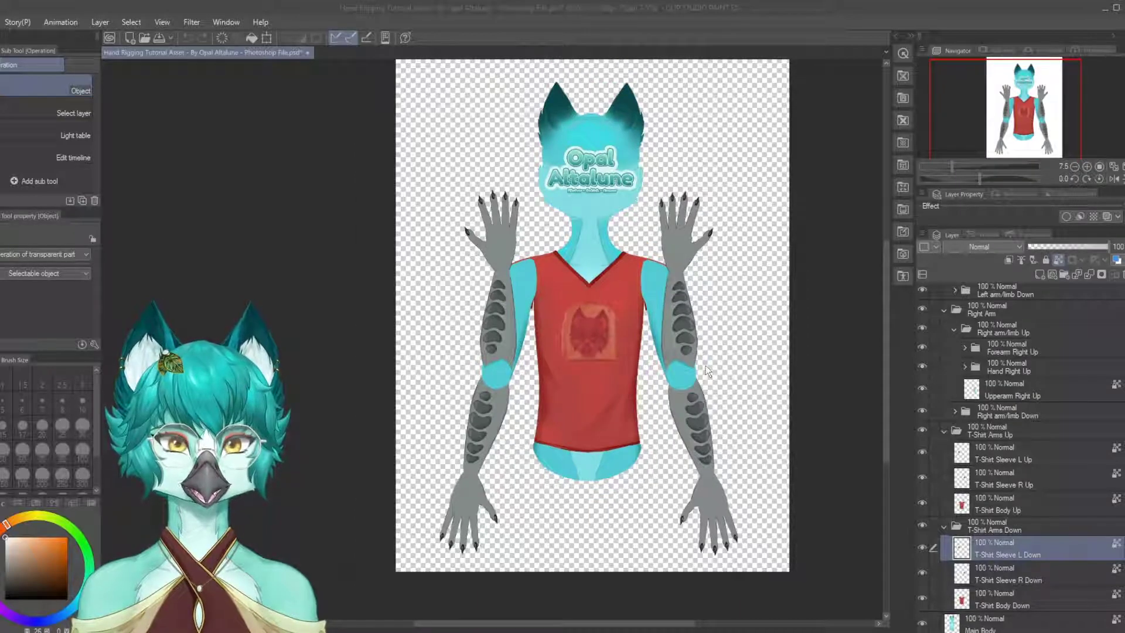
scroll(707, 371, up, 1)
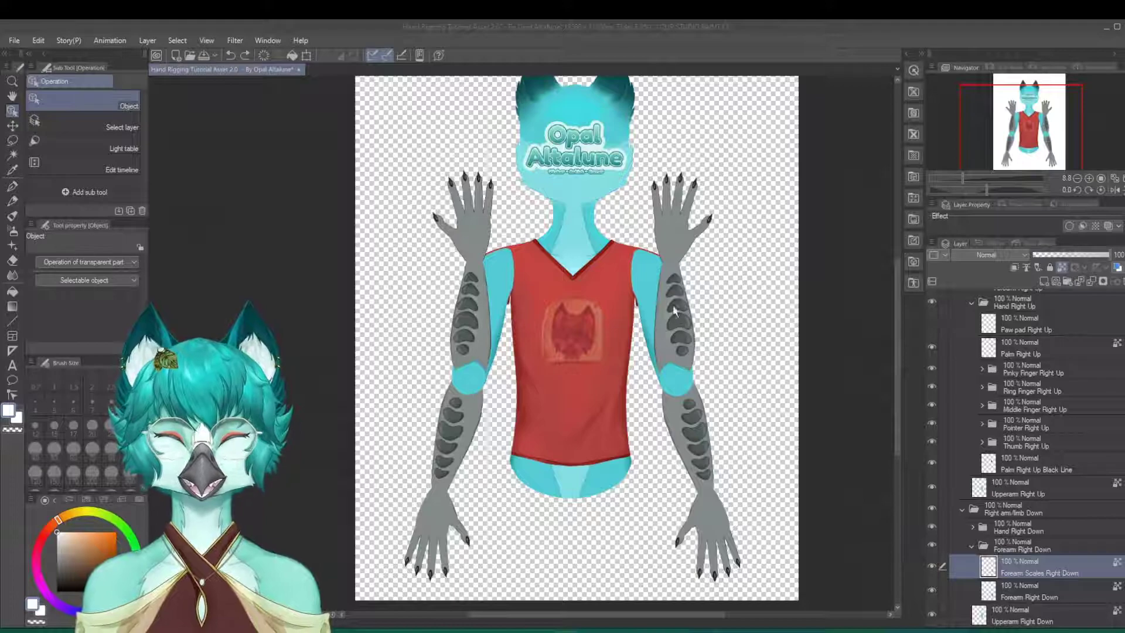
- Try moving the Upperarm Right Up and Upperarm Right Down pieces out beside the body, and undo both moves
click(655, 272)
drag(655, 272, 722, 266)
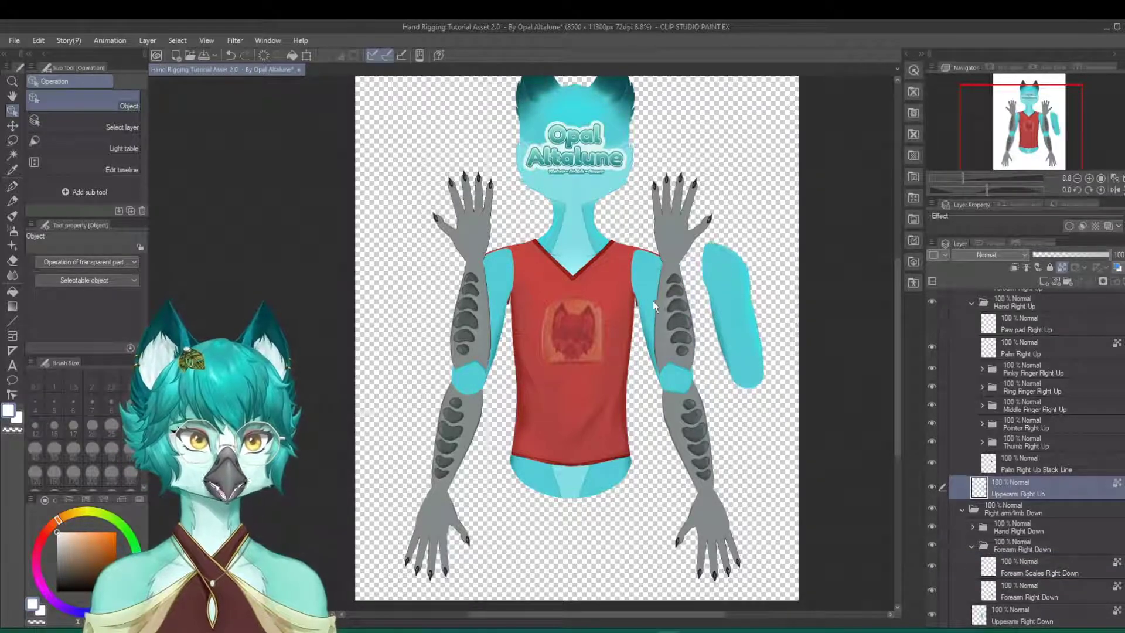
drag(653, 301, 738, 410)
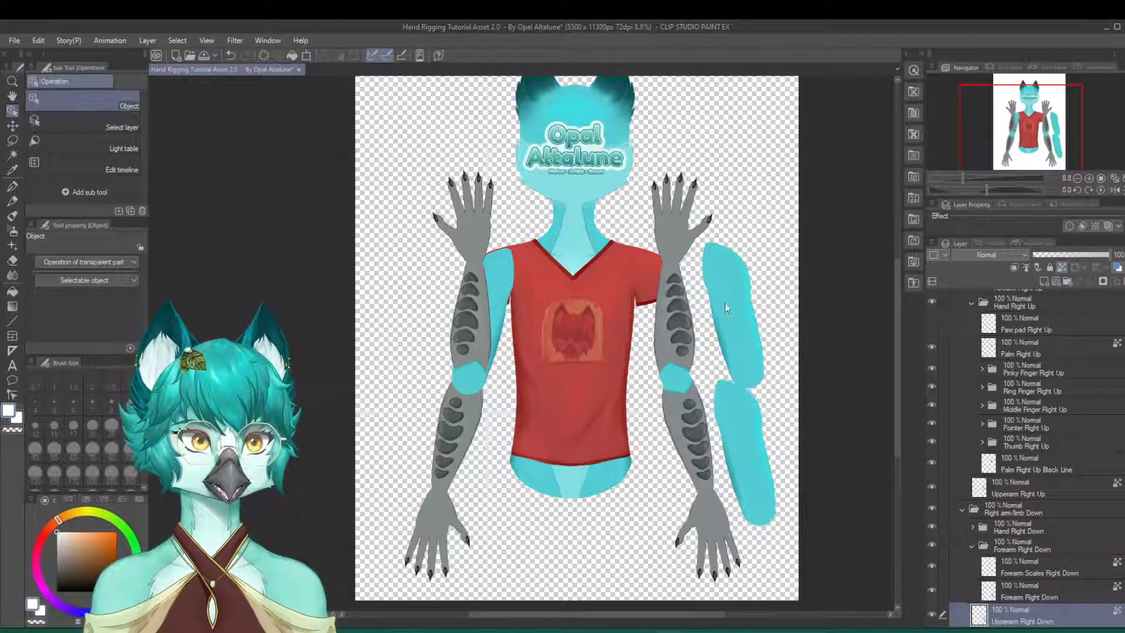
key(ctrl+z)
key(ctrl+z)
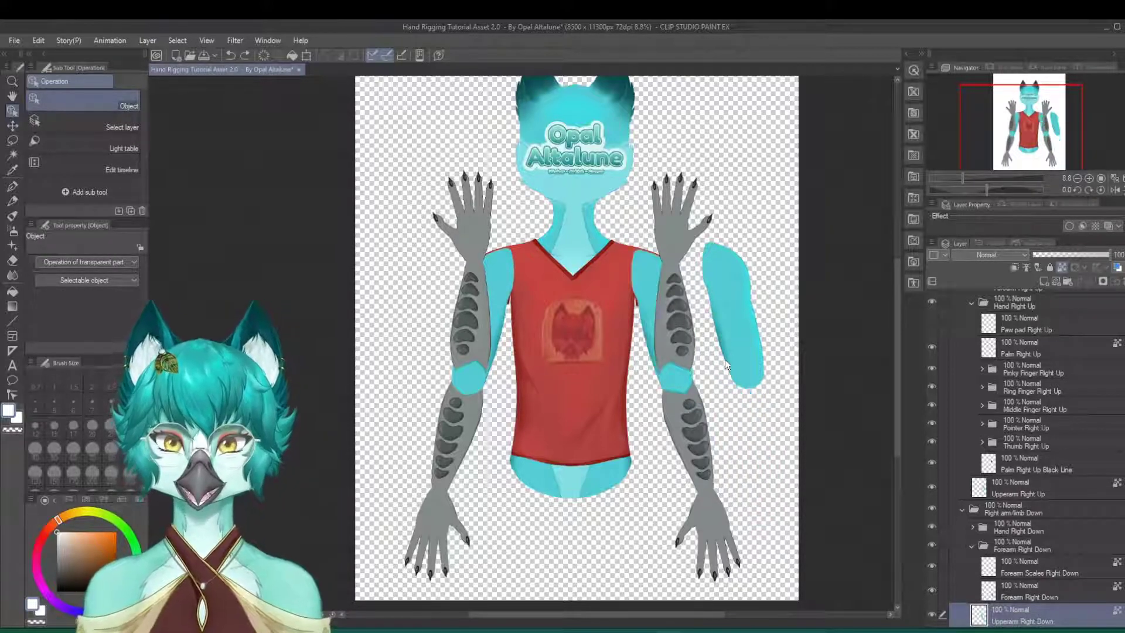
- Try moving the right forearm and upper arm pieces away from the body to show their full shapes, and undo the moves
drag(662, 337, 724, 339)
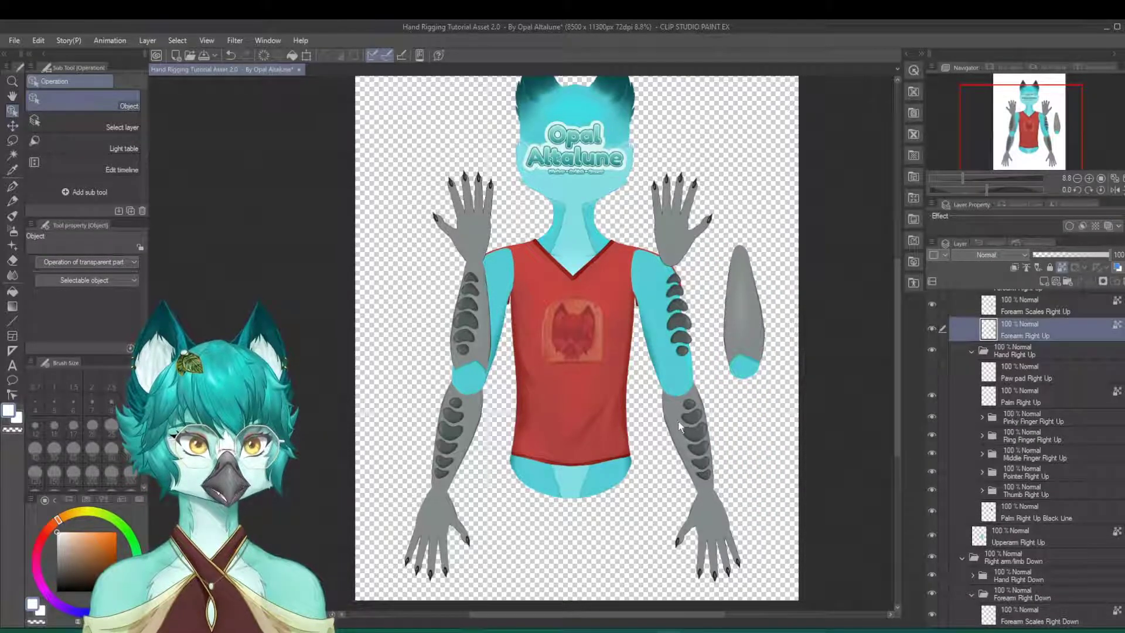
drag(678, 420, 666, 462)
drag(655, 344, 715, 396)
key(ctrl+z)
key(ctrl+z)
key(ctrl+z)
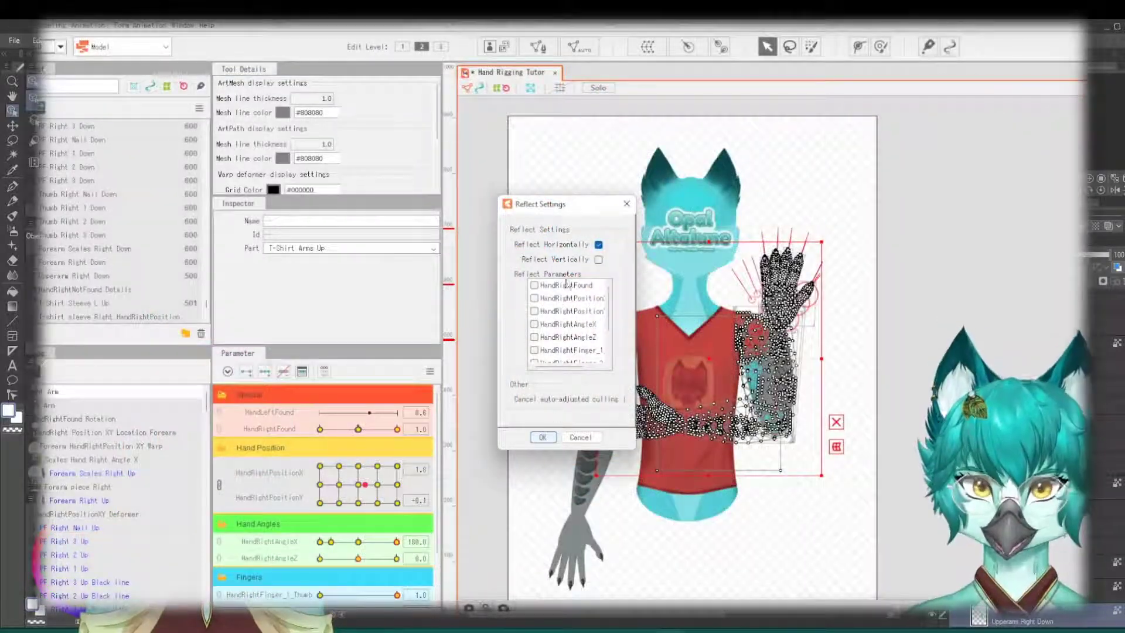
- In Live2D Cubism, reflect the selected raised arm horizontally without reflecting any parameters, and select the Left Arm rotation deformer
key(Return)
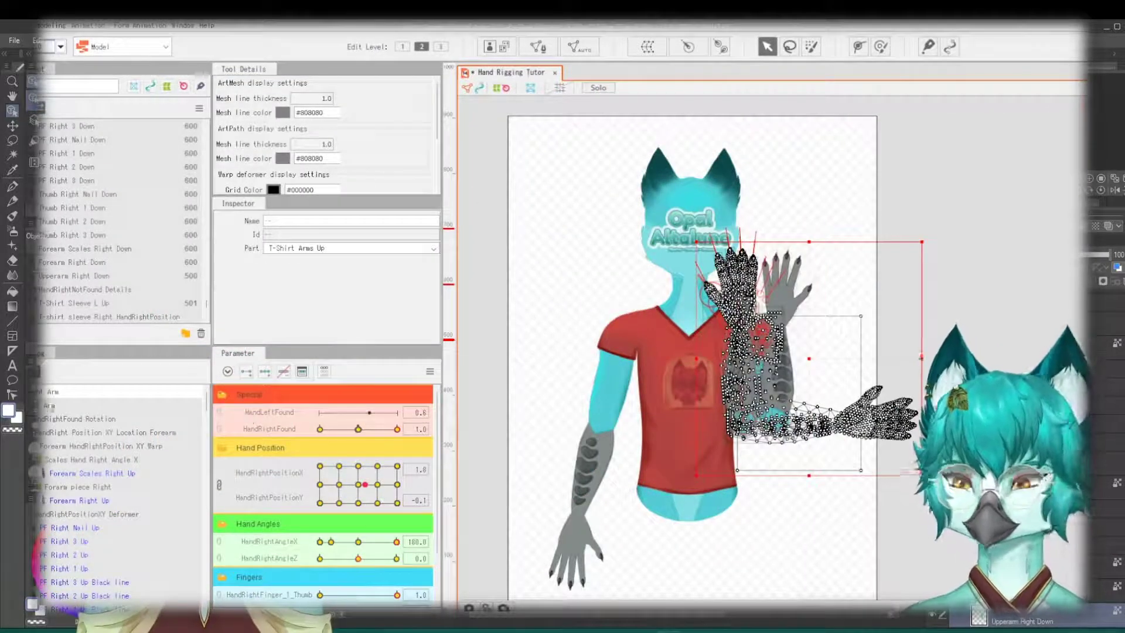
click(49, 405)
key(ctrl+plus)
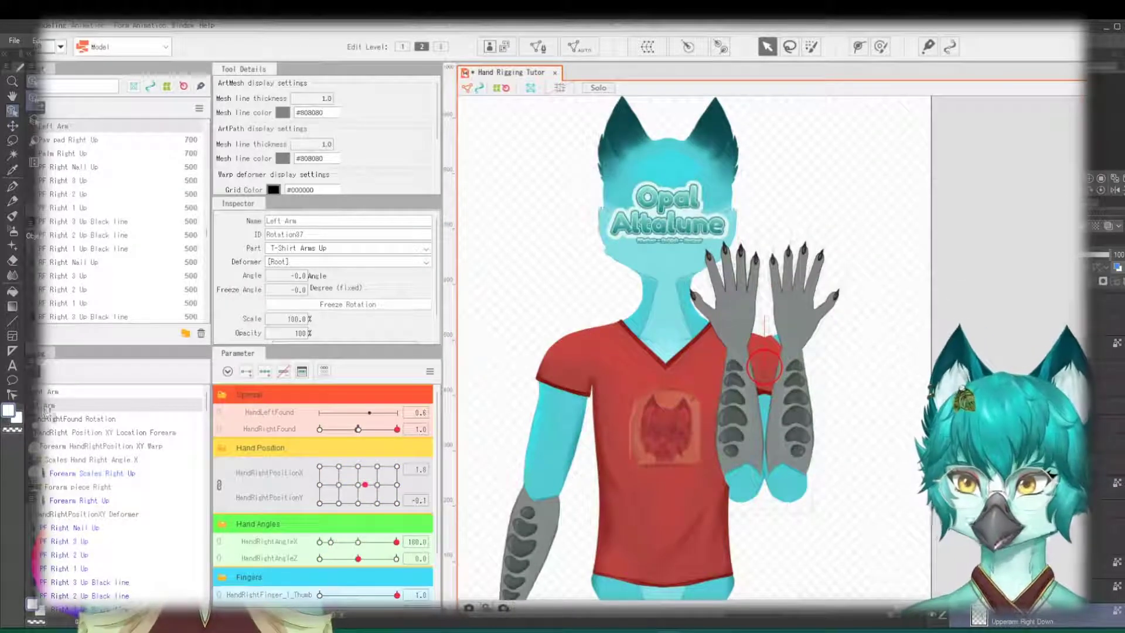
- Place the mirrored Left Arm at the opposite shoulder with HandRightFound at 0.0, and bring HandRightFound back to 1.0
click(319, 428)
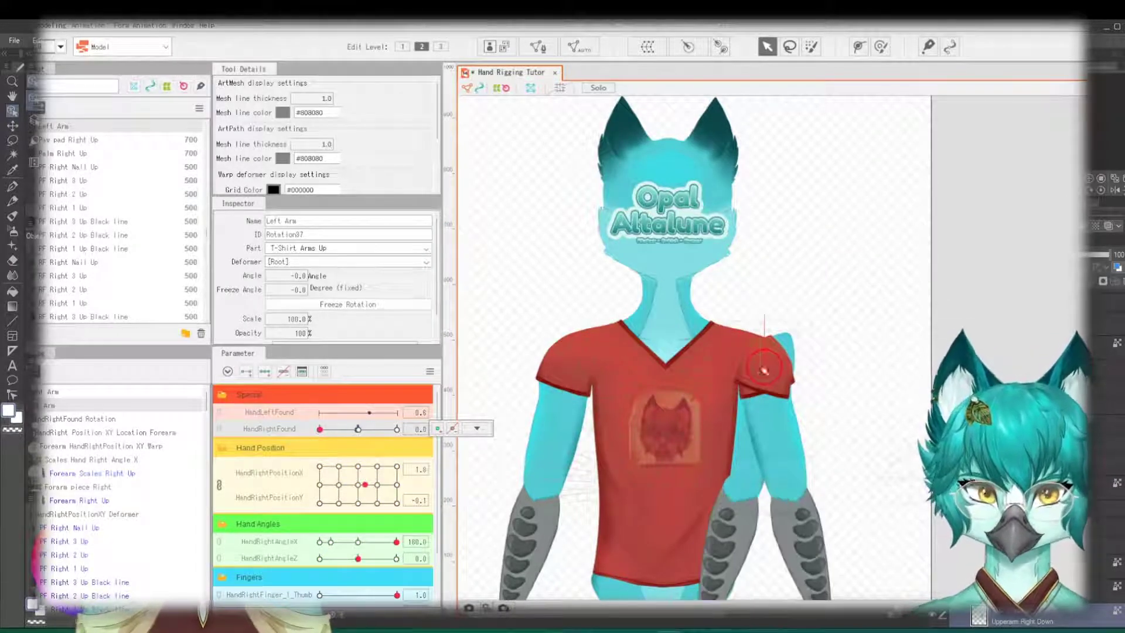
scroll(764, 370, down, 3)
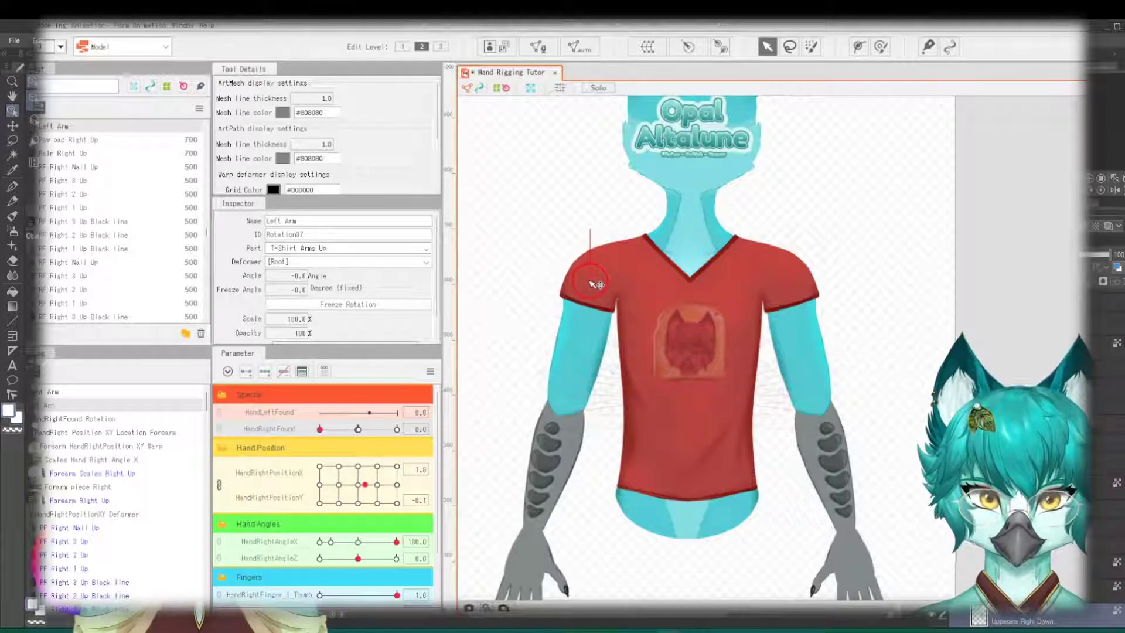
scroll(621, 404, down, 2)
drag(319, 429, 396, 429)
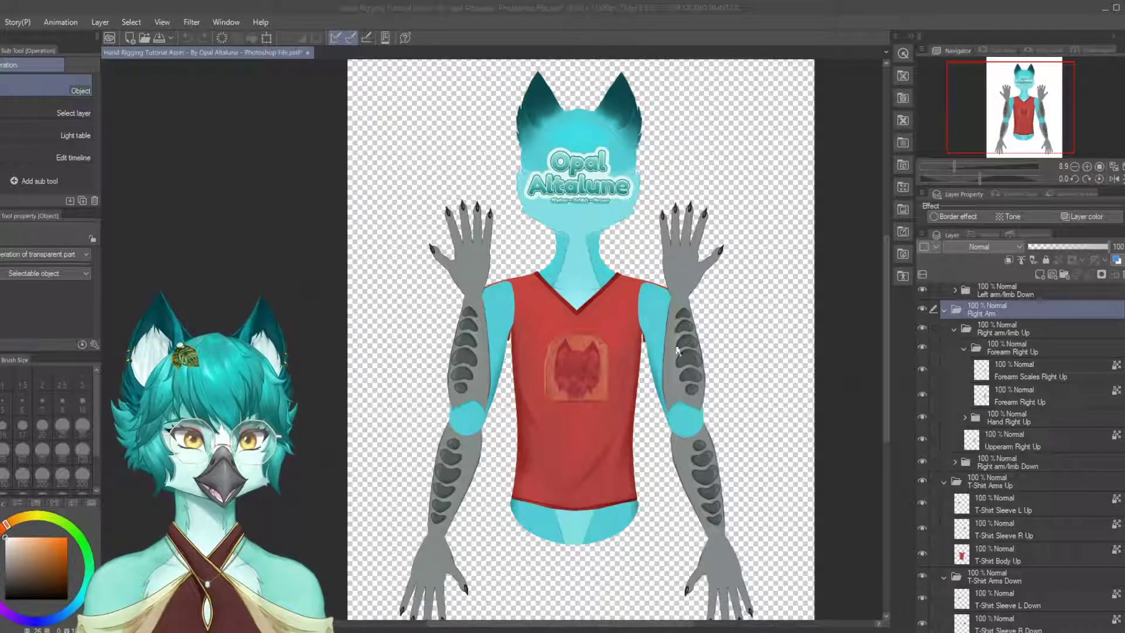
- Back in Clip Studio Paint, examine the layer order from the Pointer Right Up finger segments down to the T-Shirt Arms Up and Down folders
click(675, 336)
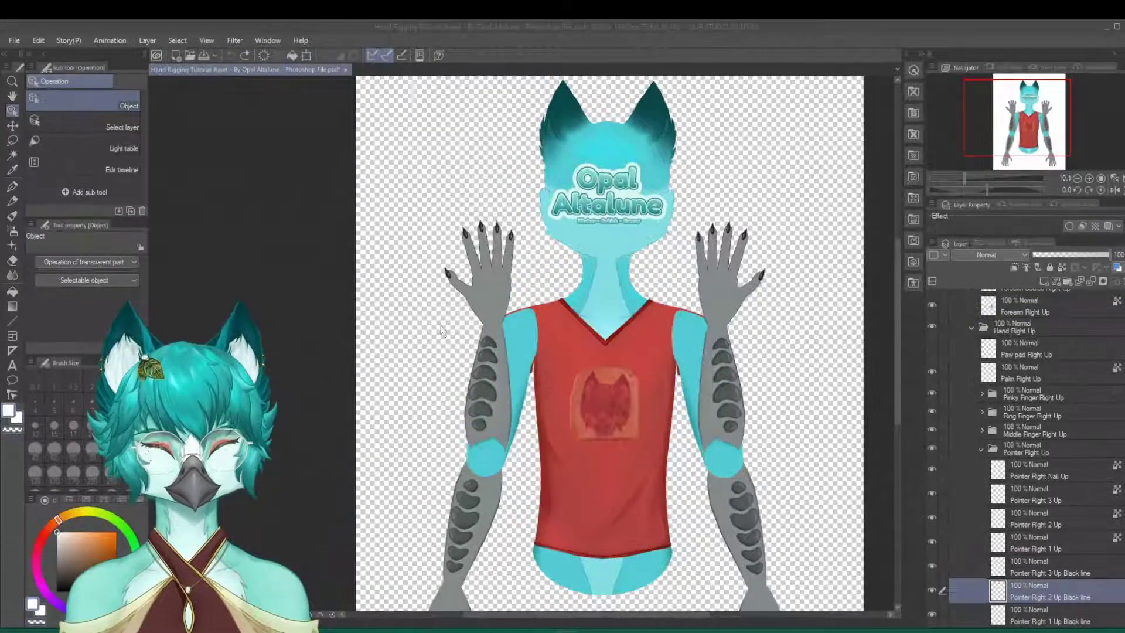
scroll(442, 331, down, 1)
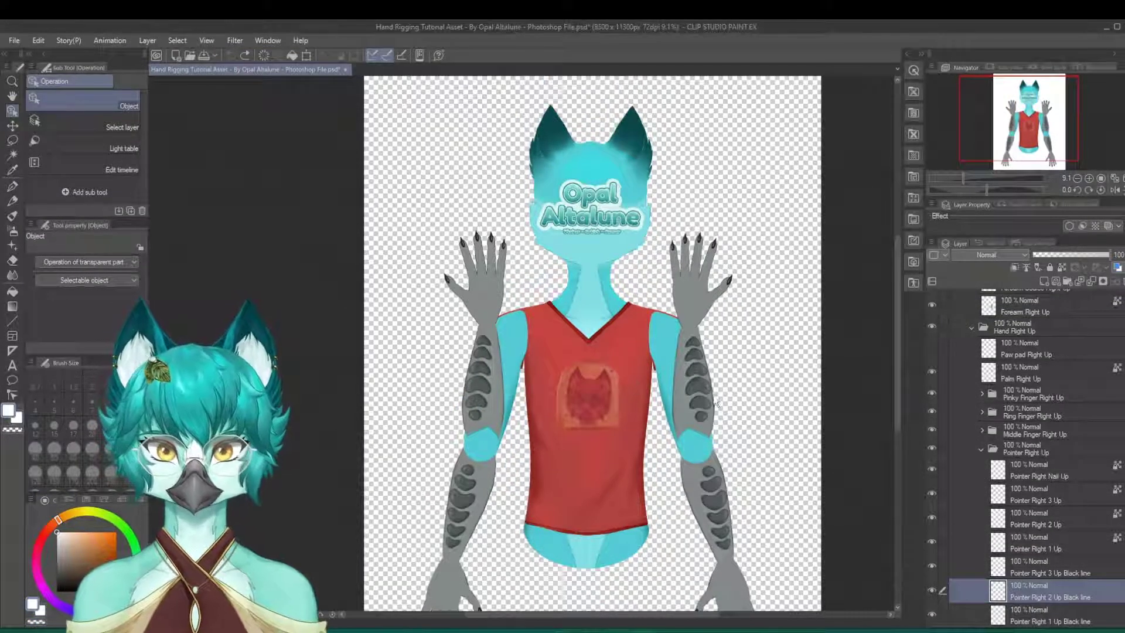
scroll(1049, 457, down, 3)
right_click(1051, 439)
click(1037, 506)
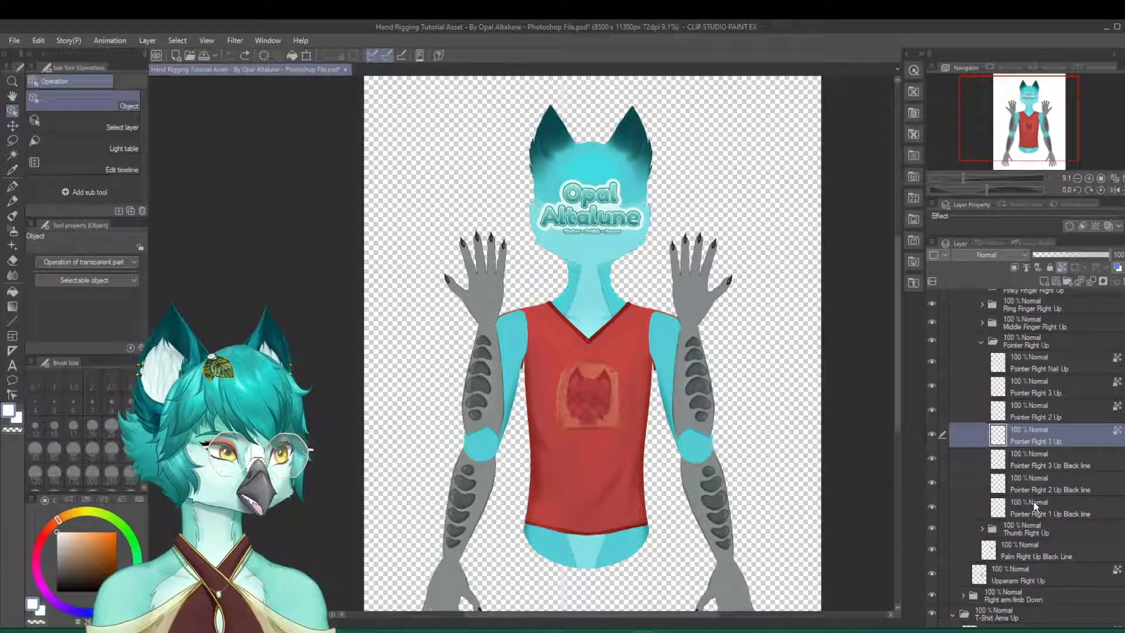
scroll(1034, 505, down, 4)
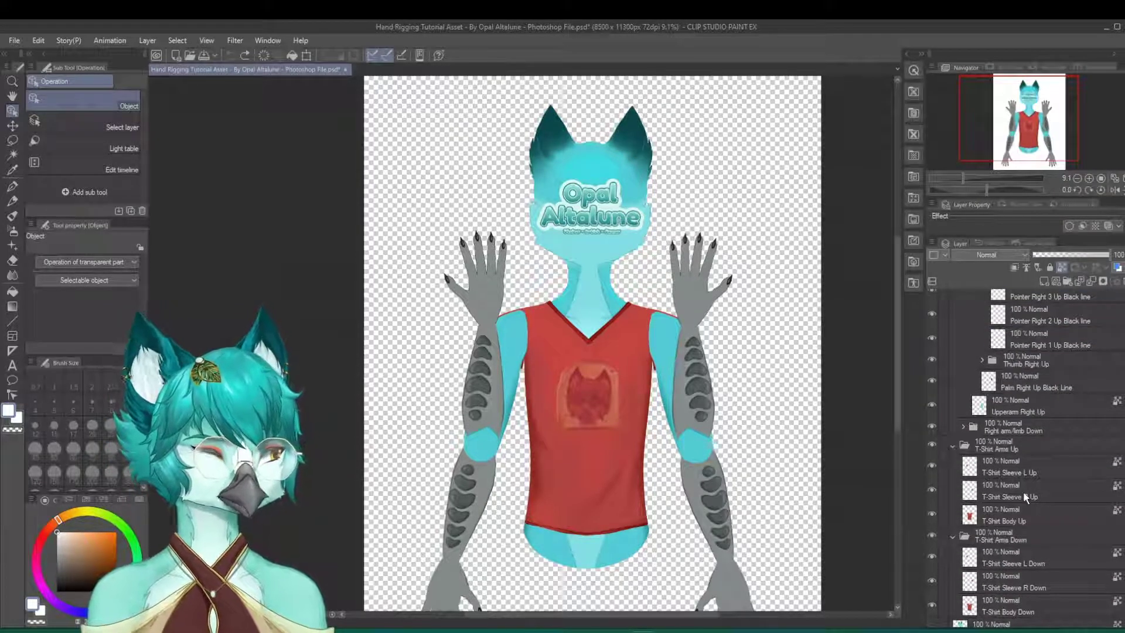
scroll(996, 455, down, 1)
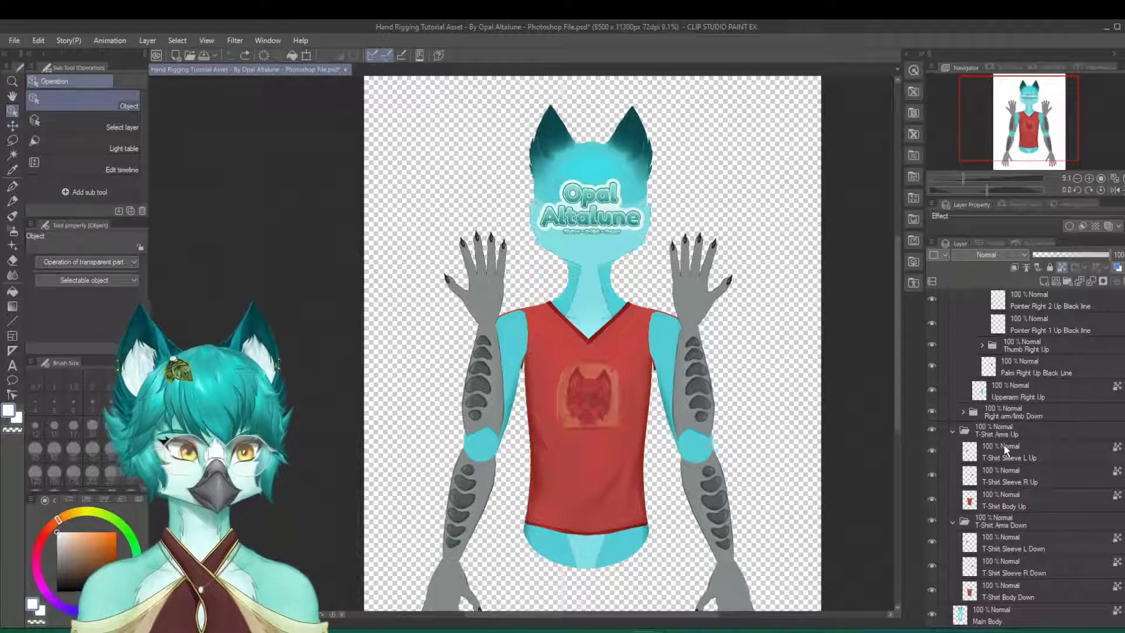
- Hide and show the T-Shirt Arms Up and T-Shirt Arms Down folders to compare the two shirt versions on the body
click(1008, 430)
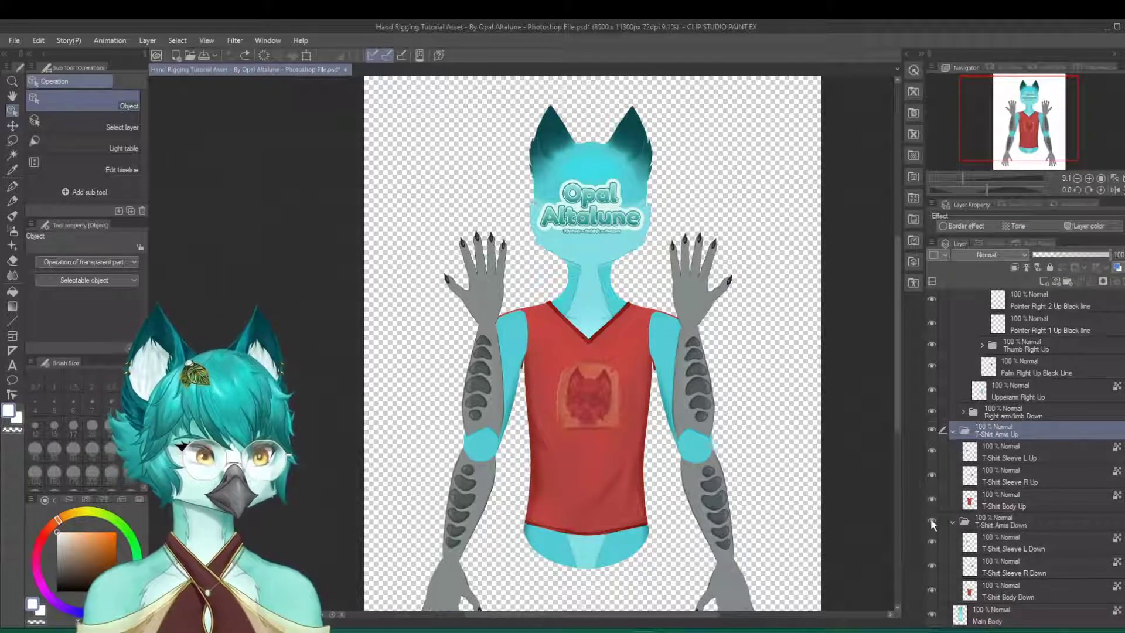
click(931, 430)
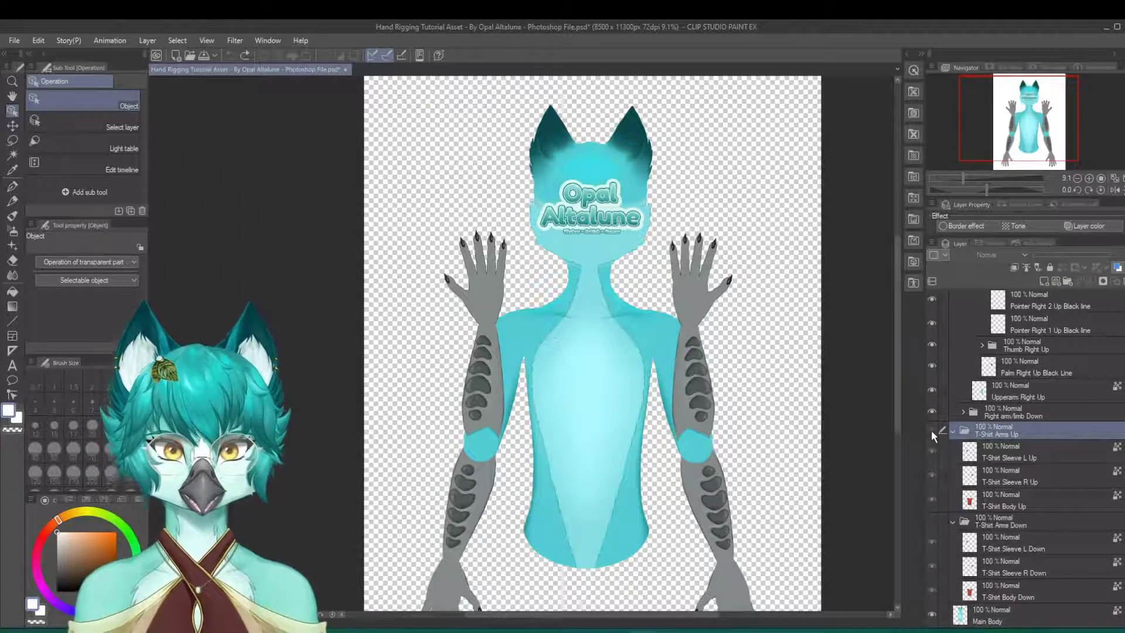
click(930, 430)
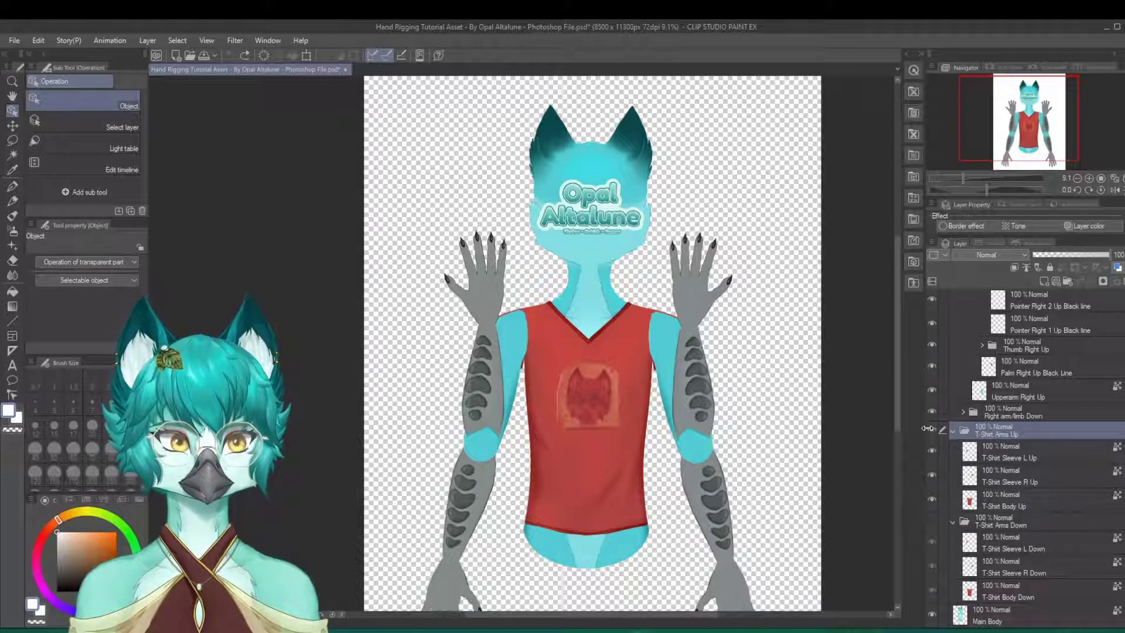
click(932, 429)
click(931, 520)
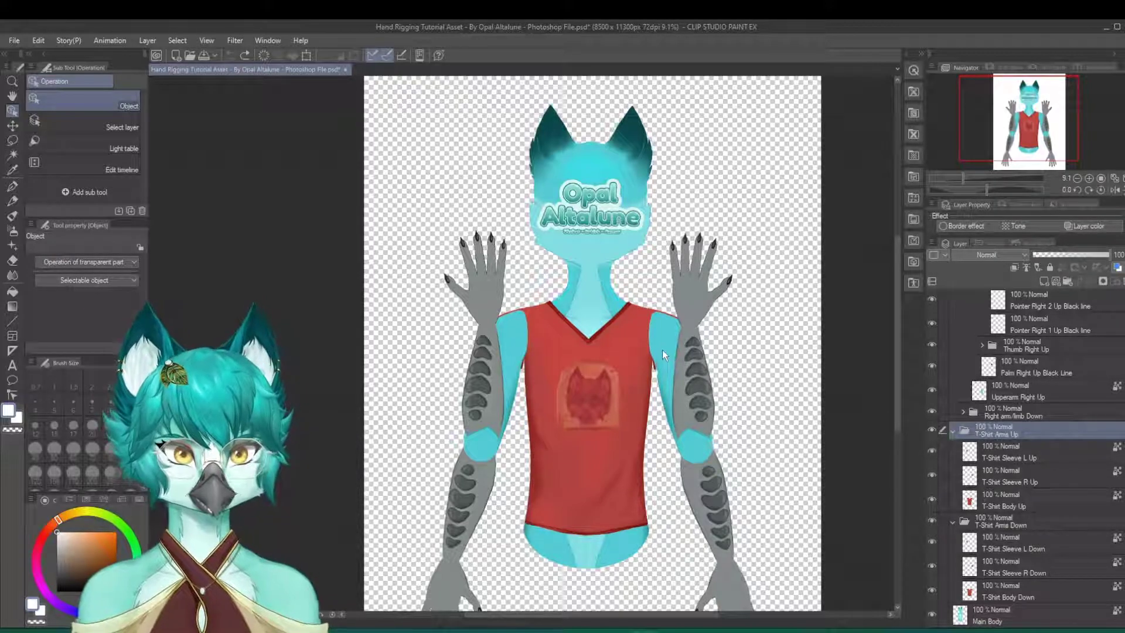
scroll(646, 330, up, 2)
scroll(642, 330, down, 3)
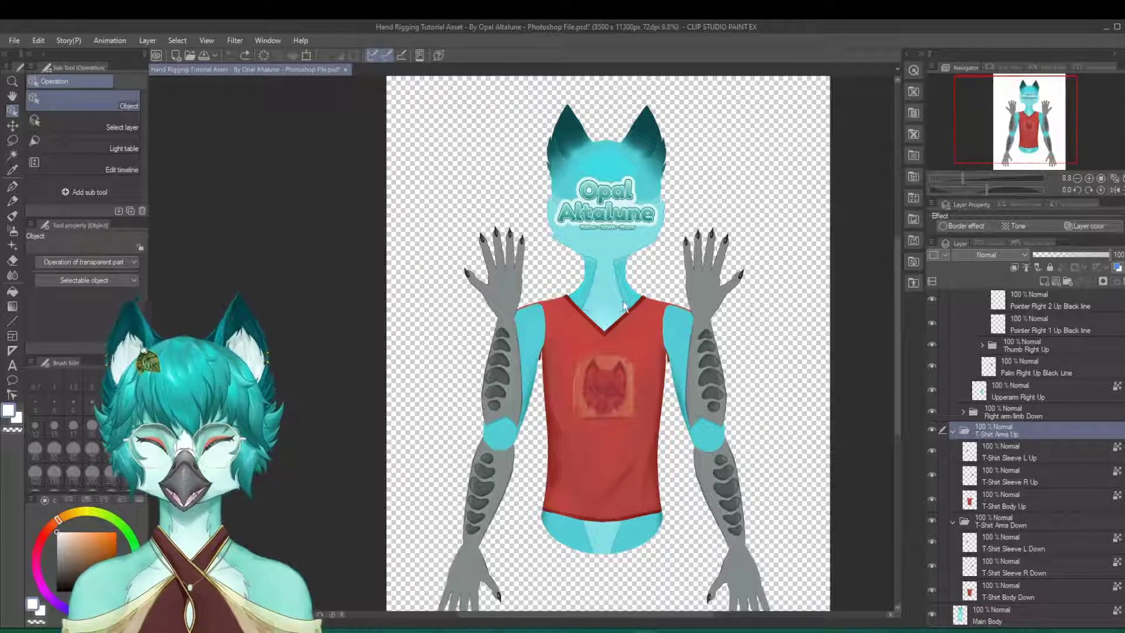
scroll(624, 307, up, 2)
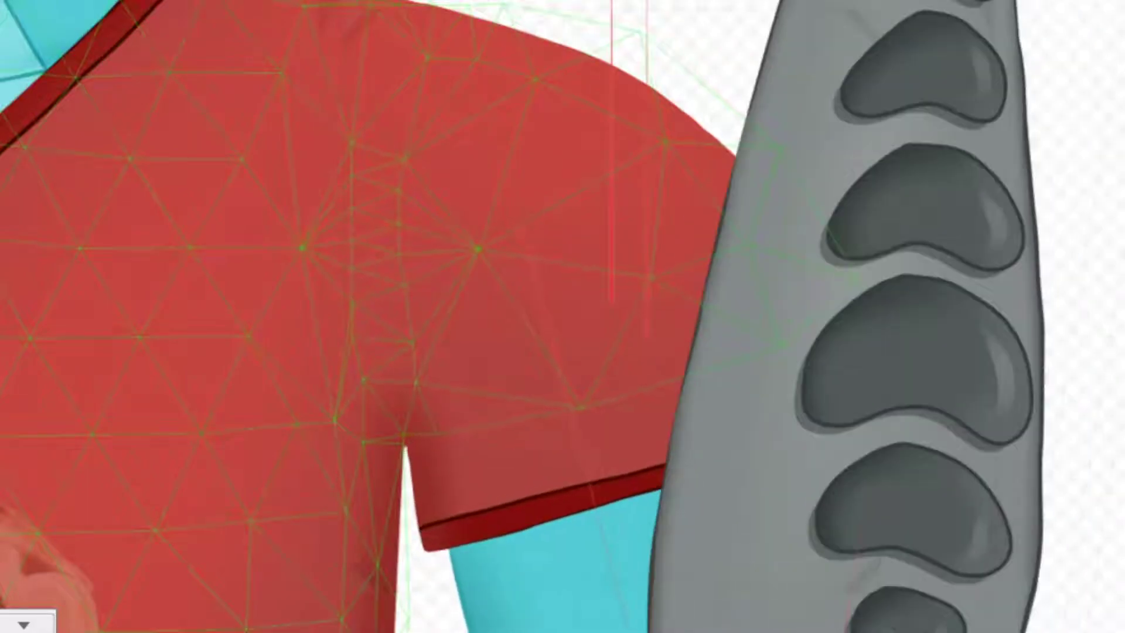
- In Live2D Cubism, examine how the T-Shirt Sleeve R Down mesh joins the shirt body at the shoulder
click(661, 408)
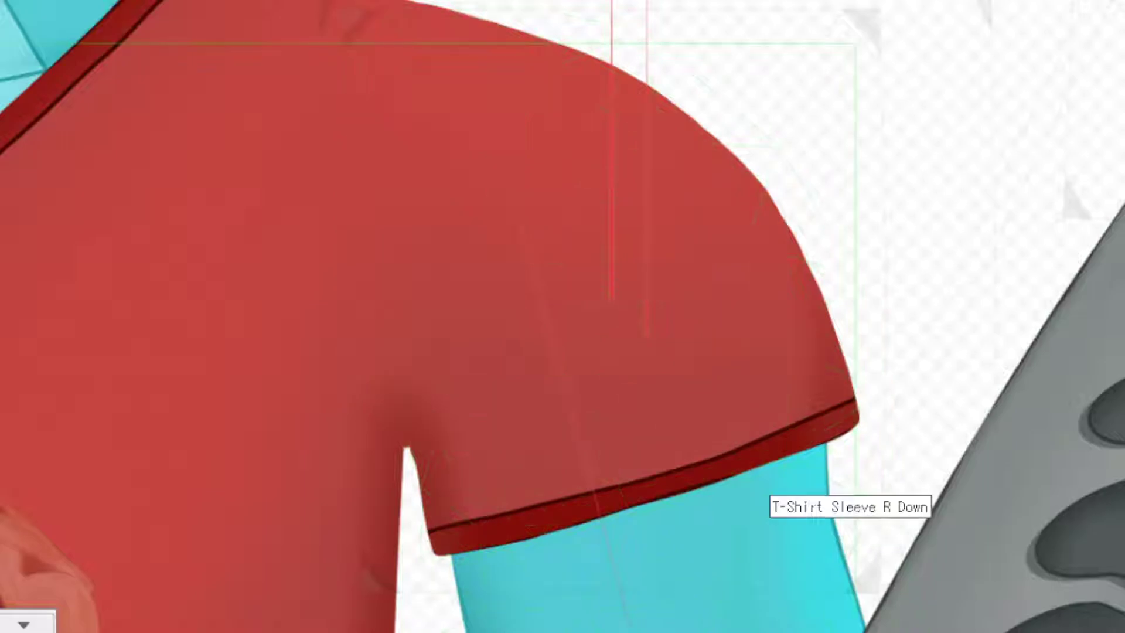
click(644, 517)
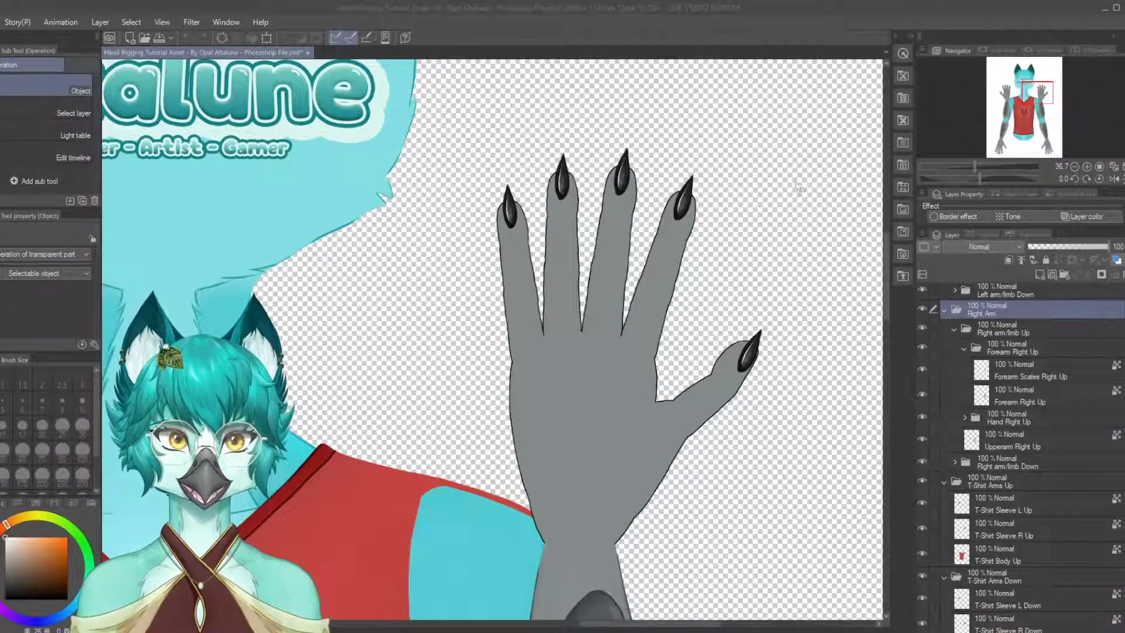
- Back in Clip Studio Paint, try moving the Pointer Right 3 Up fingertip segment away from the raised hand, and undo the move
scroll(600, 228, up, 2)
scroll(601, 229, up, 2)
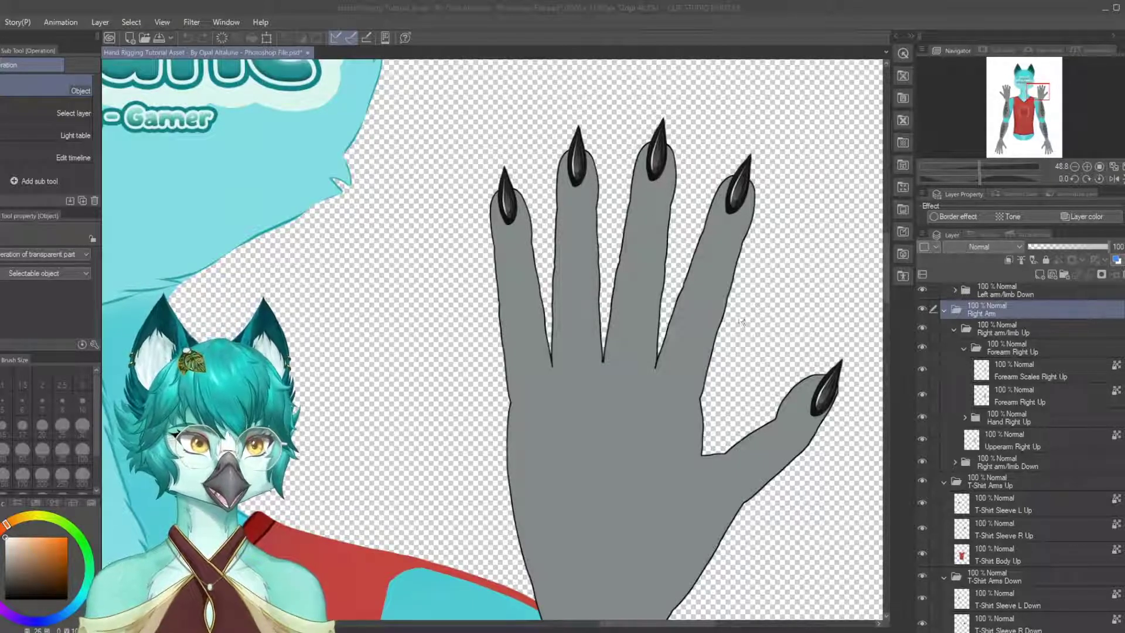
click(727, 258)
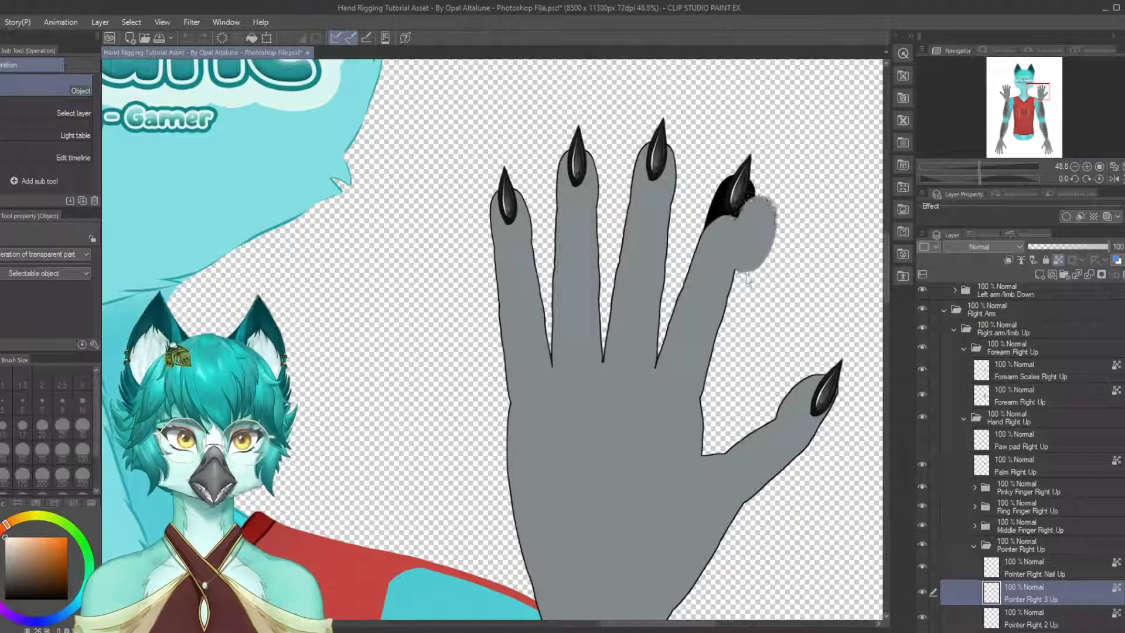
drag(745, 279, 776, 287)
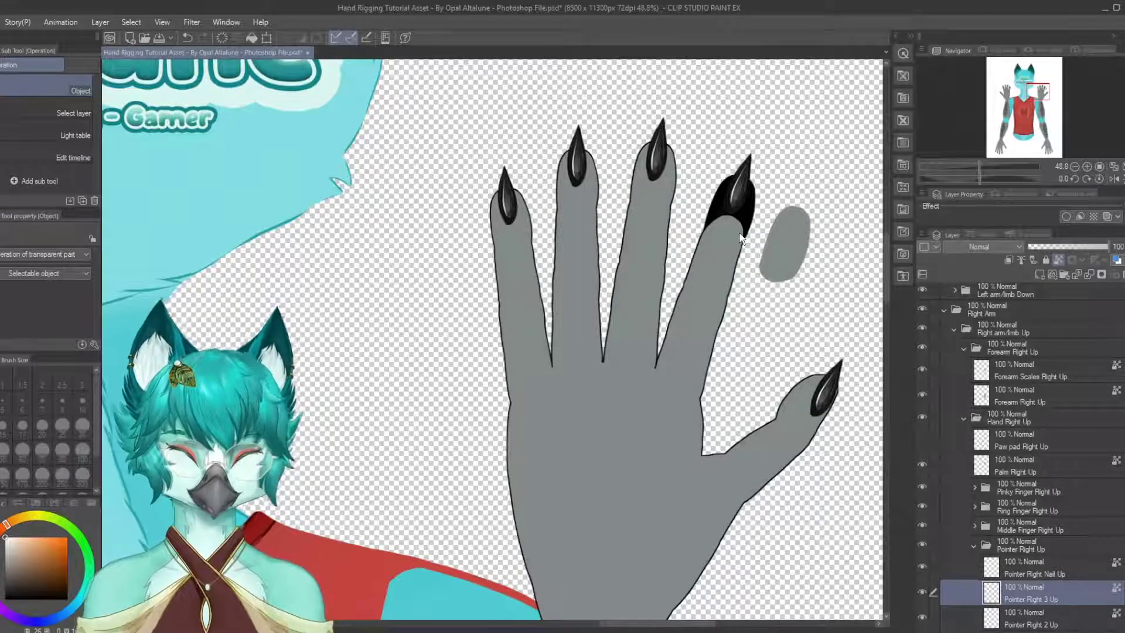
key(ctrl+z)
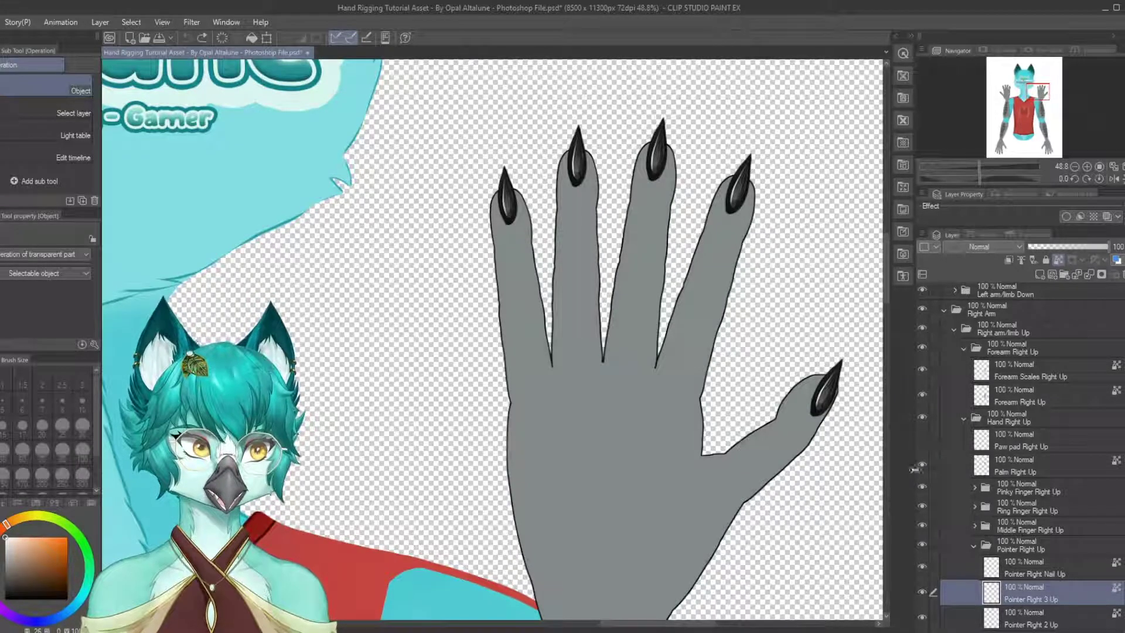
- Try moving Pointer Right 1 Up and its Black line layer out beside the hand, and undo both moves
mouse_move(683, 366)
mouse_down()
mouse_move(725, 375)
mouse_move(750, 354)
mouse_move(850, 170)
mouse_move(748, 357)
mouse_move(675, 346)
mouse_move(686, 353)
mouse_move(698, 330)
mouse_move(683, 353)
mouse_up()
drag(694, 343, 801, 345)
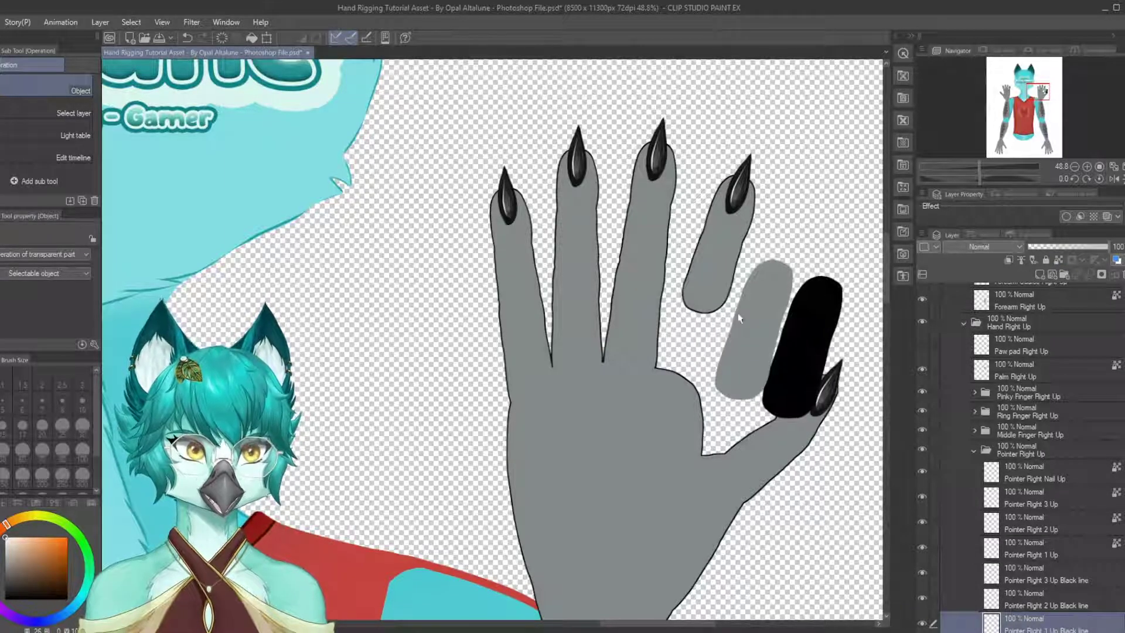
key(ctrl+z)
key(ctrl+z)
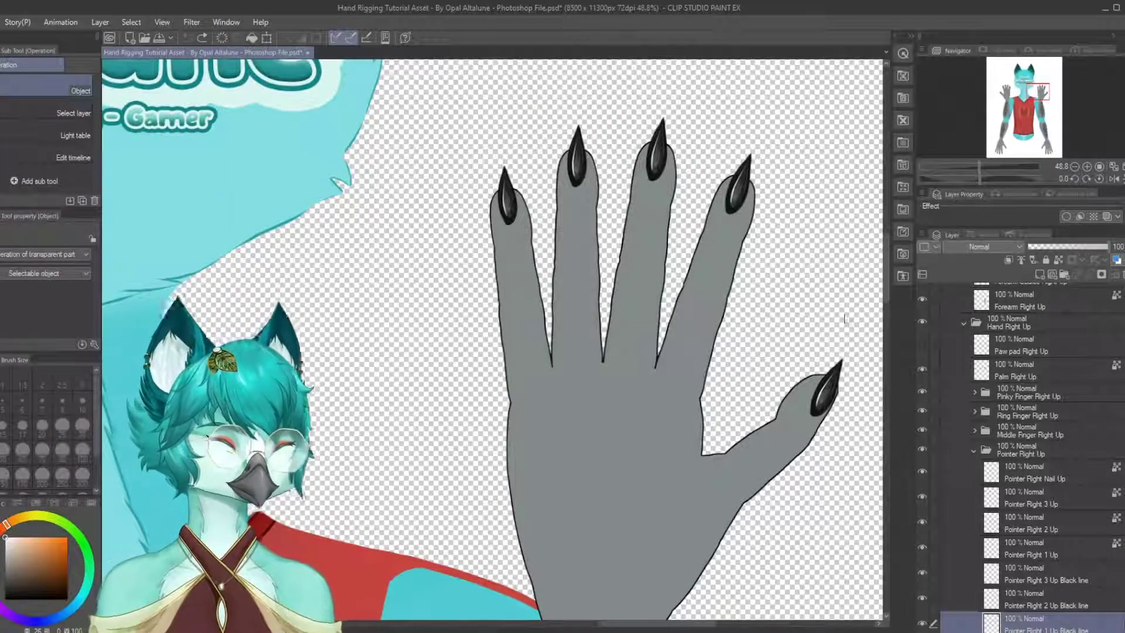
- Try moving Pointer Right 2 Up, its Black line layer and Pointer Right Nail Up off the index finger, and undo the moves
drag(754, 261, 798, 286)
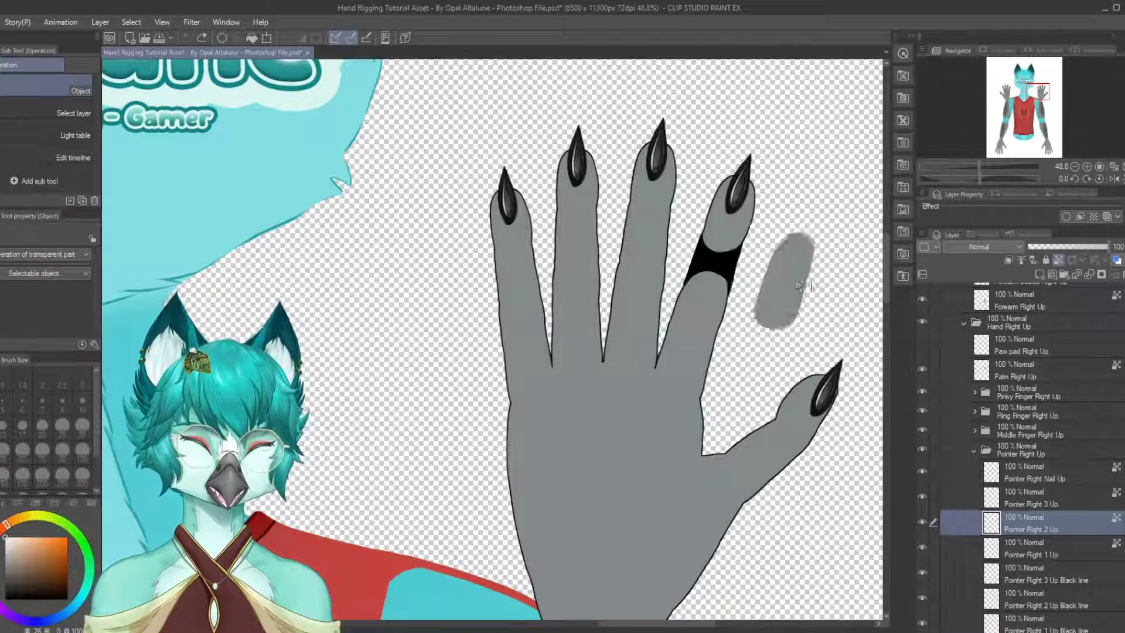
drag(725, 275, 770, 291)
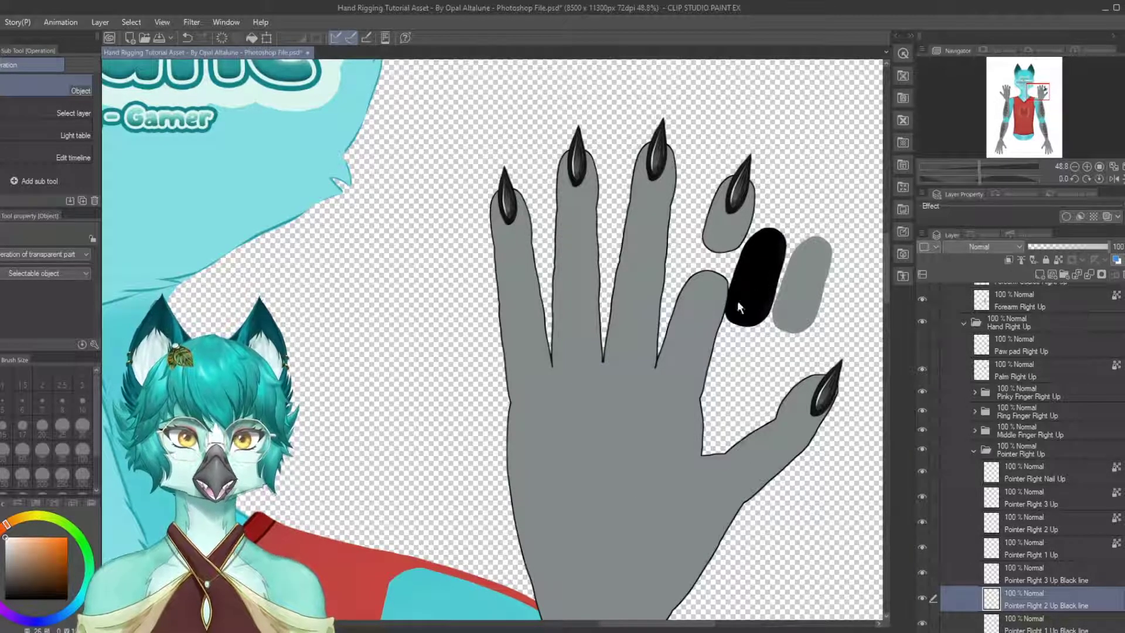
key(ctrl+z)
key(ctrl+z)
key(ctrl+z)
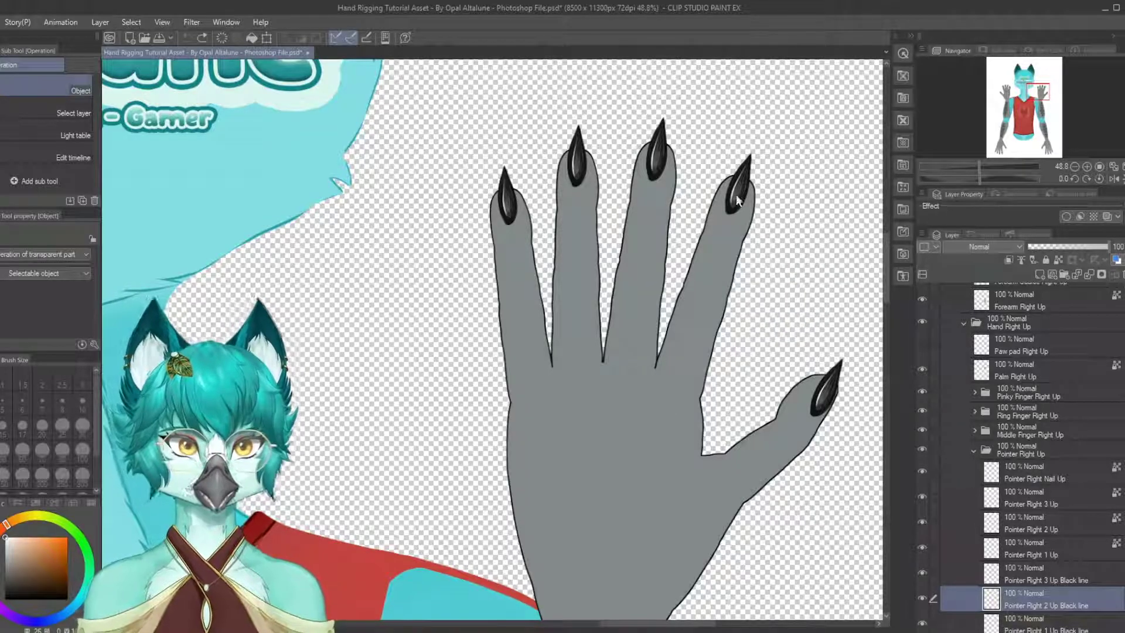
drag(744, 190, 771, 143)
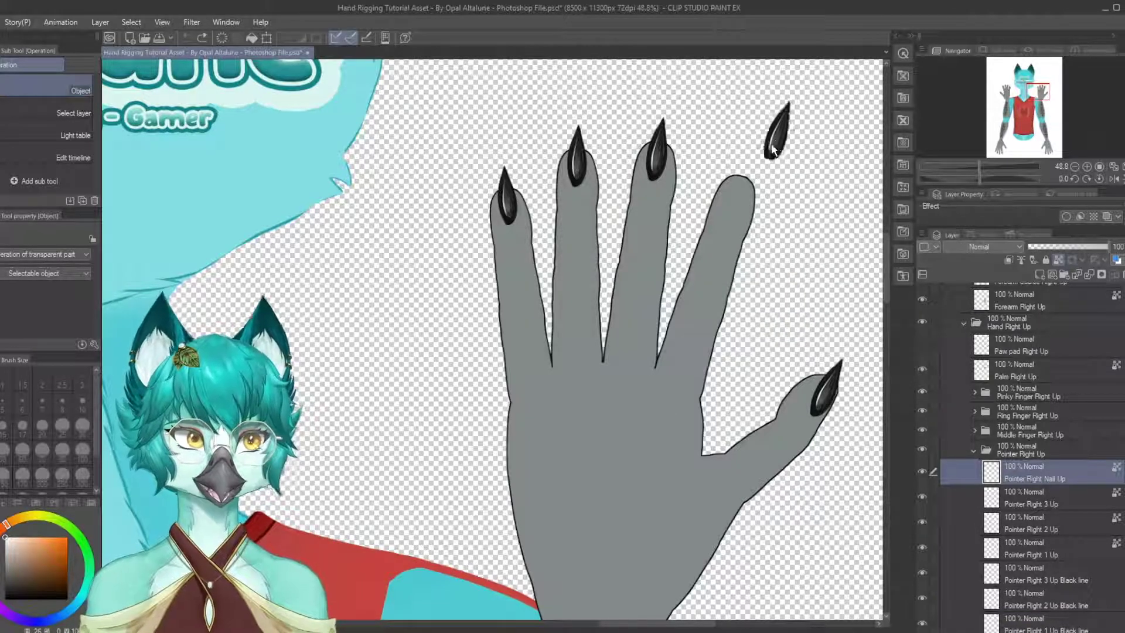
key(ctrl+z)
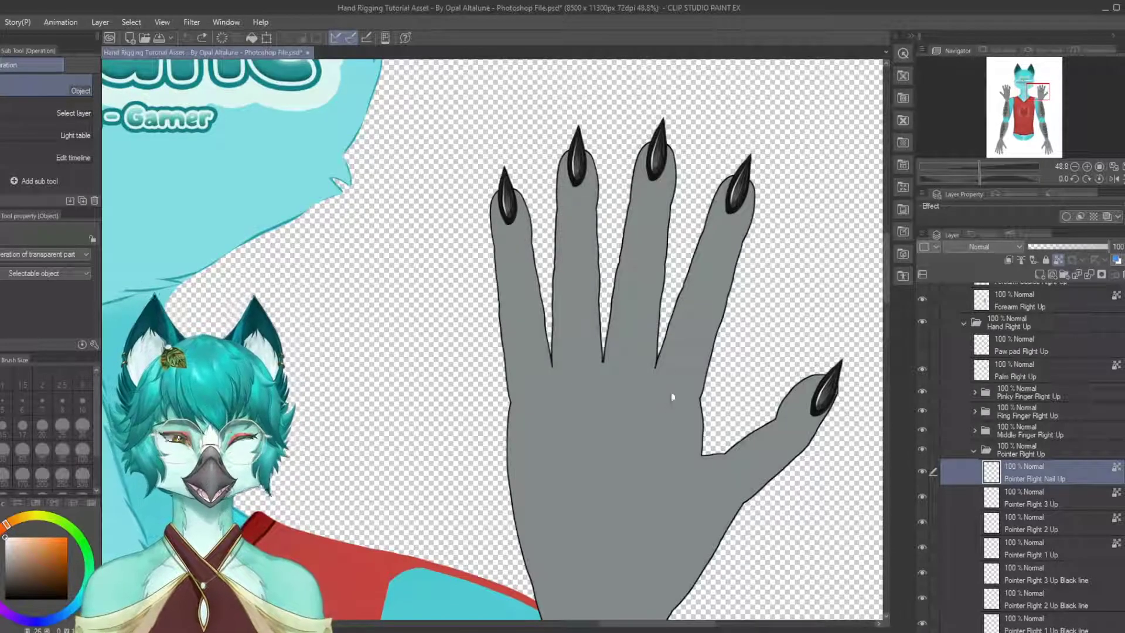
- Try pulling the first and second index finger segments and their black line layers apart from the hand, and undo all moves
drag(711, 343, 800, 307)
drag(701, 334, 741, 350)
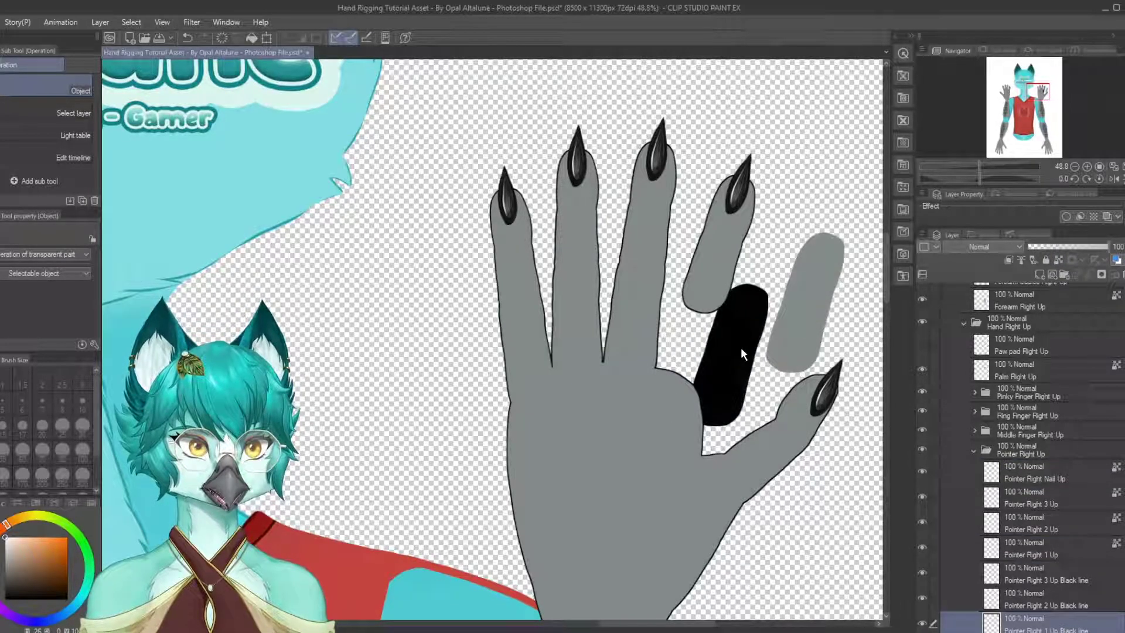
drag(721, 264, 708, 297)
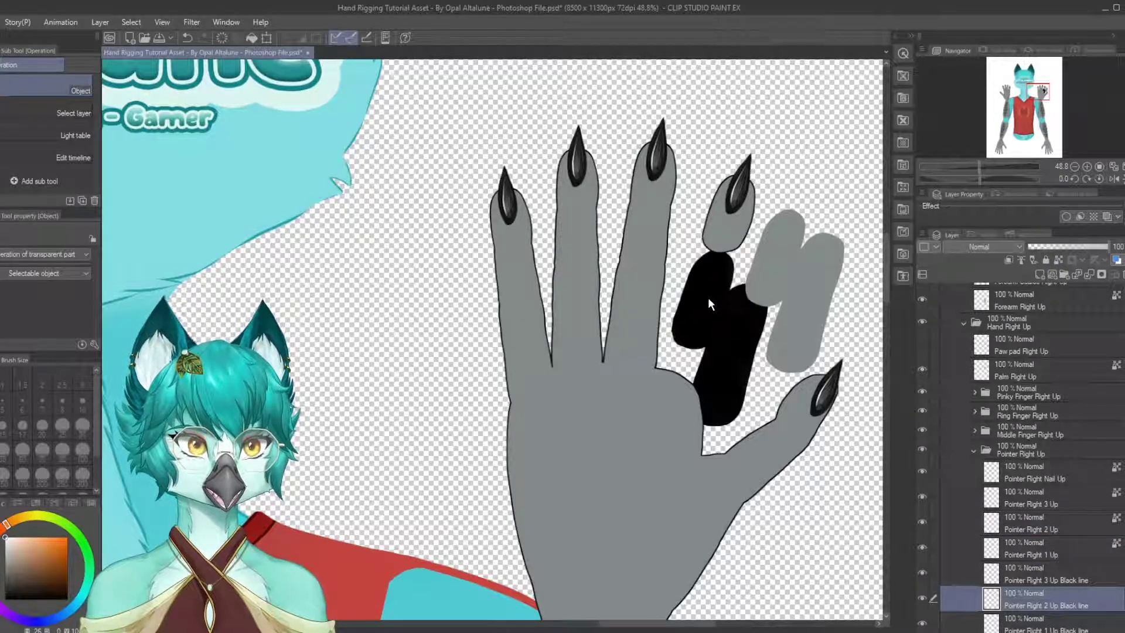
key(ctrl+z)
key(ctrl+z)
key(ctrl+z)
key(ctrl+z)
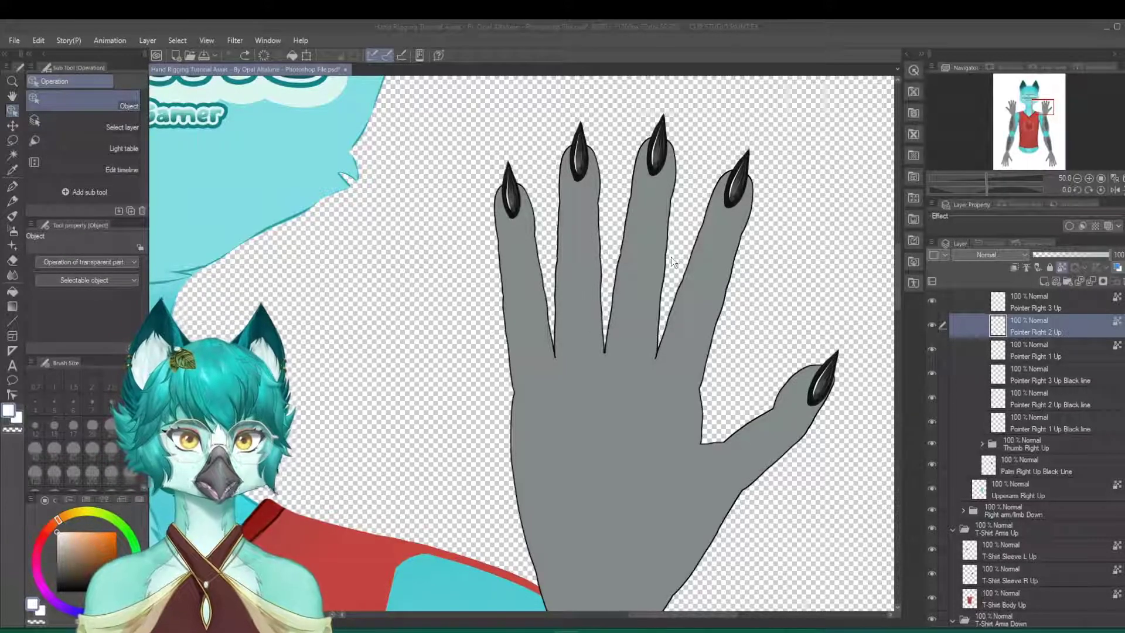
- Try moving an index finger segment and the middle fingertip segment out of place, and undo both moves
click(726, 259)
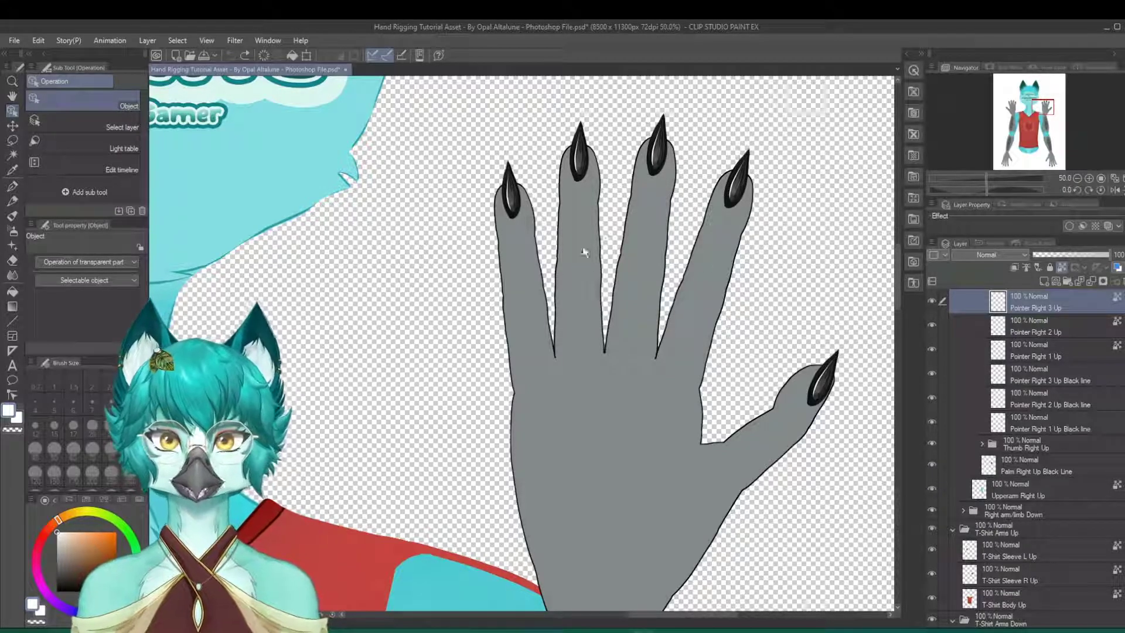
drag(729, 251, 807, 272)
drag(656, 187, 764, 234)
key(ctrl+z)
key(ctrl+z)
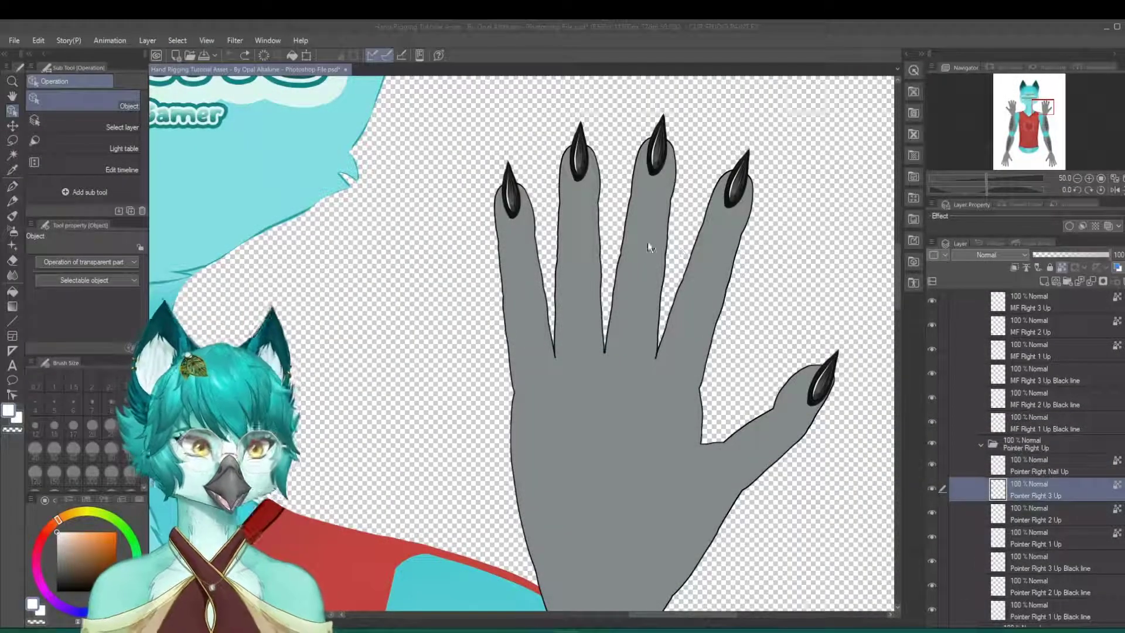
- Select MF Right 2 Up, MF Right 3 Up and MF Right 1 Up in turn to review how the middle finger layers are named
click(650, 224)
drag(648, 222, 656, 233)
key(ctrl+z)
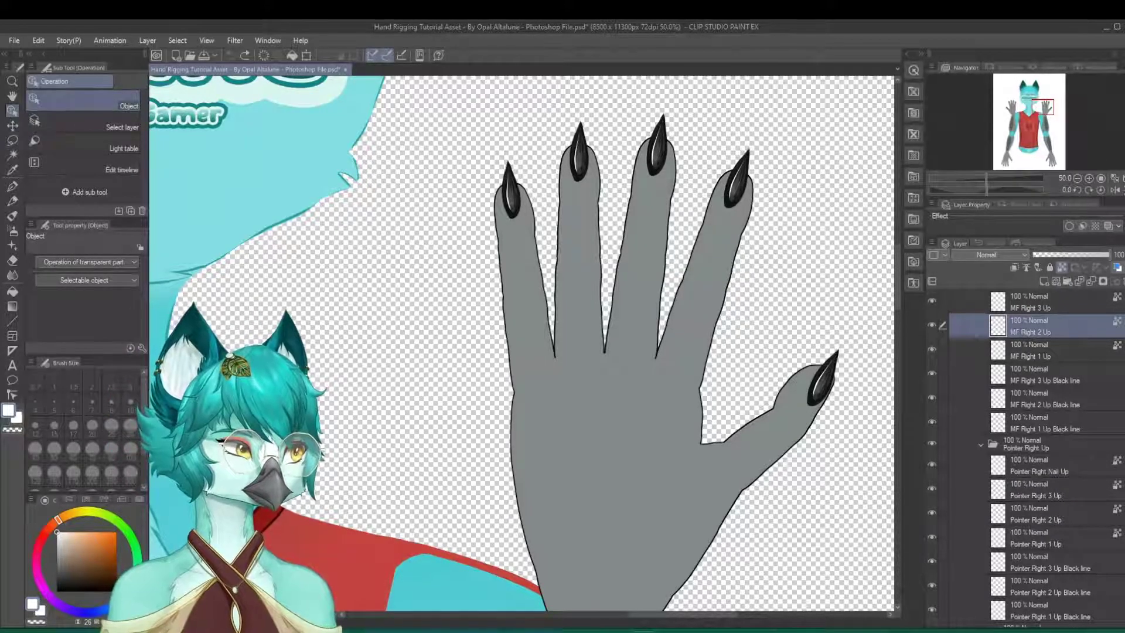
scroll(894, 136, up, 1)
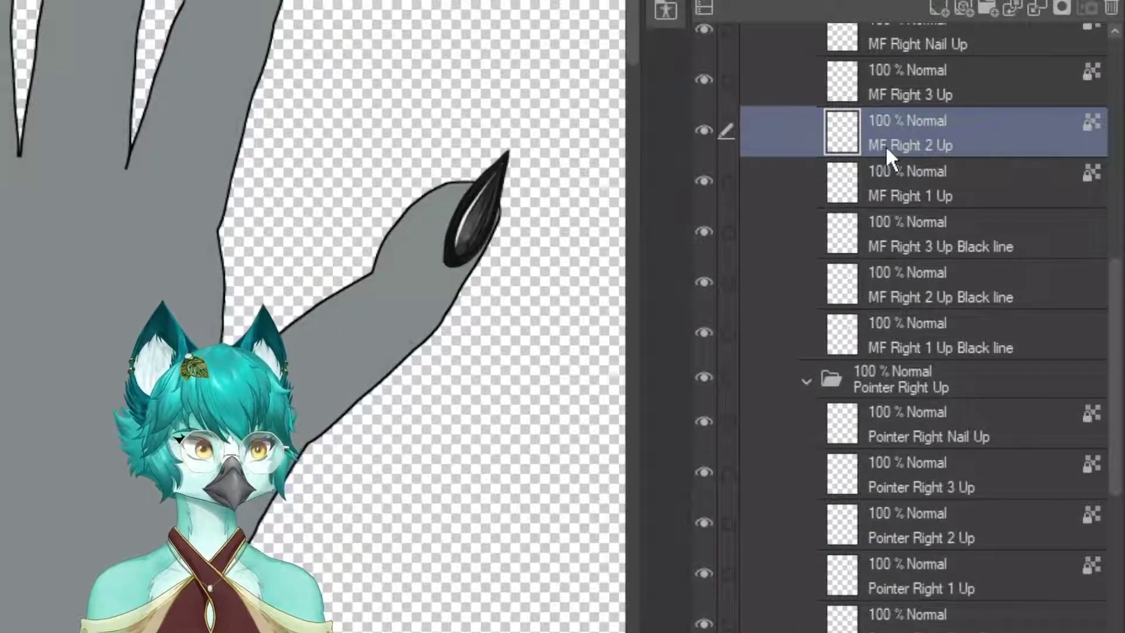
click(939, 94)
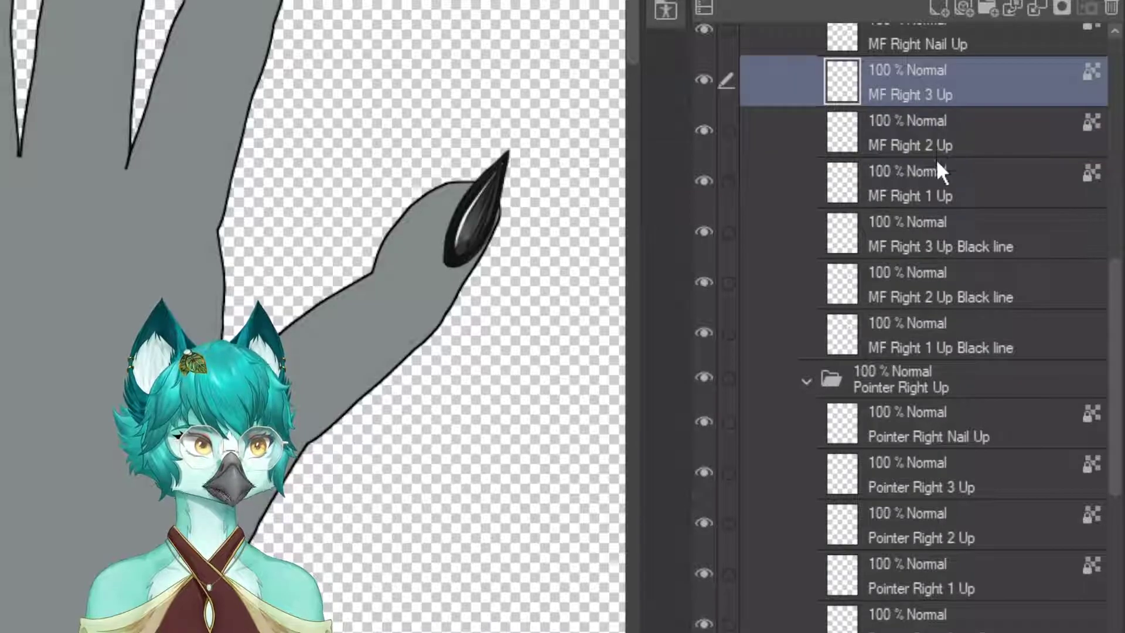
click(936, 154)
click(934, 173)
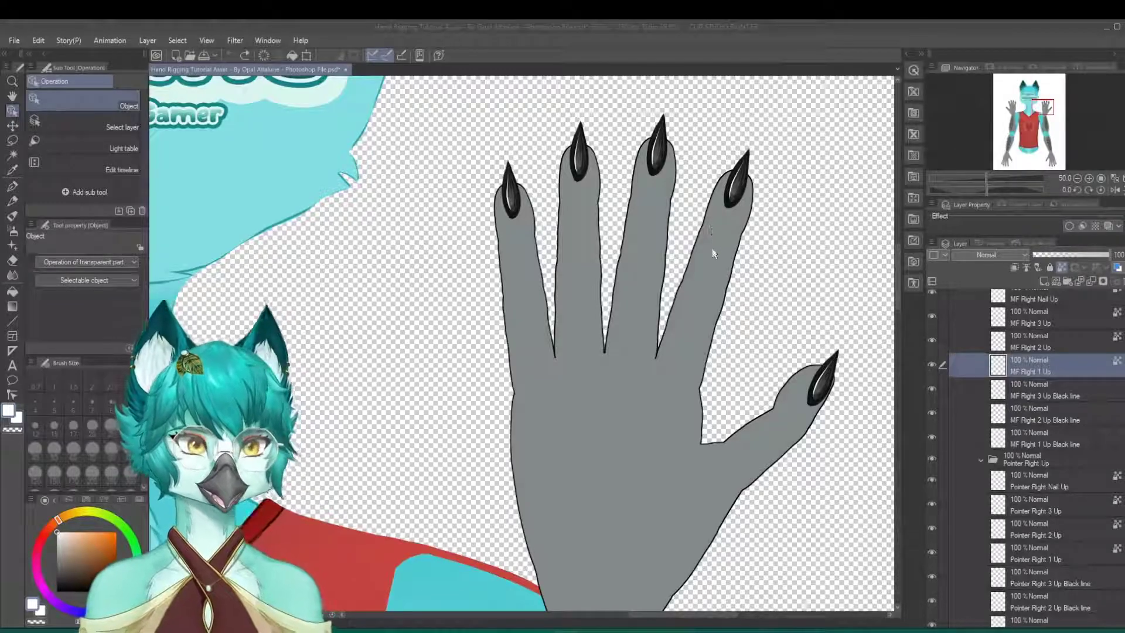
- Try placing Pointer Right 2 Up and MF Right 2 Up side by side off the hand to compare them, and undo all the moves
drag(713, 253, 791, 269)
drag(656, 246, 742, 267)
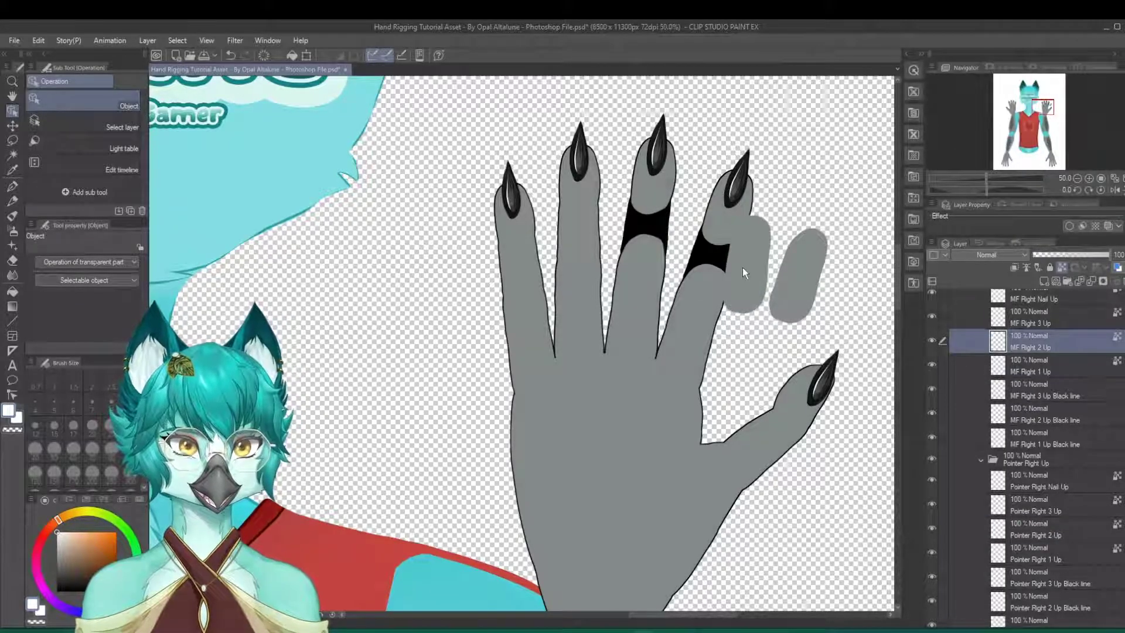
click(785, 270)
click(755, 262)
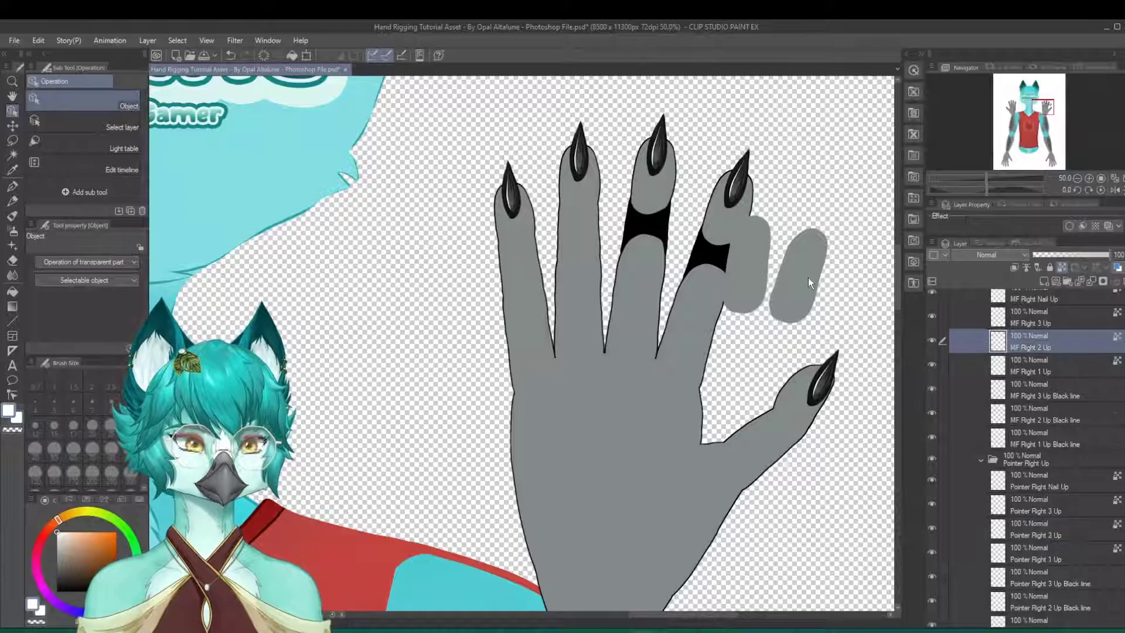
click(807, 276)
click(762, 272)
click(798, 281)
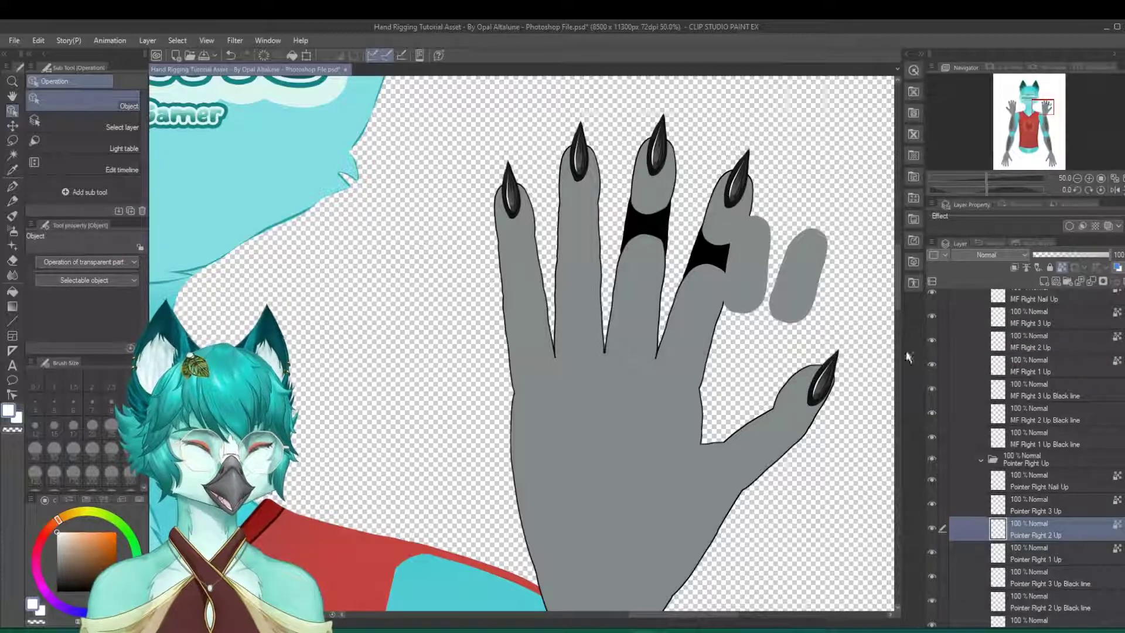
drag(788, 295, 762, 281)
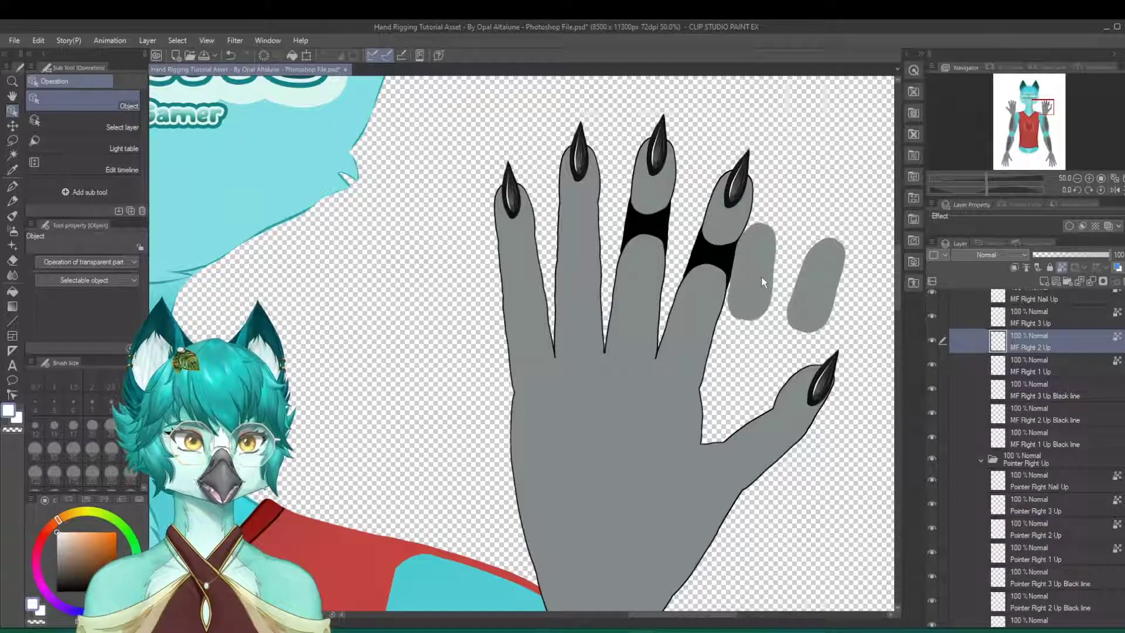
key(ctrl+z)
key(ctrl+z)
key(ctrl+z)
key(ctrl+z)
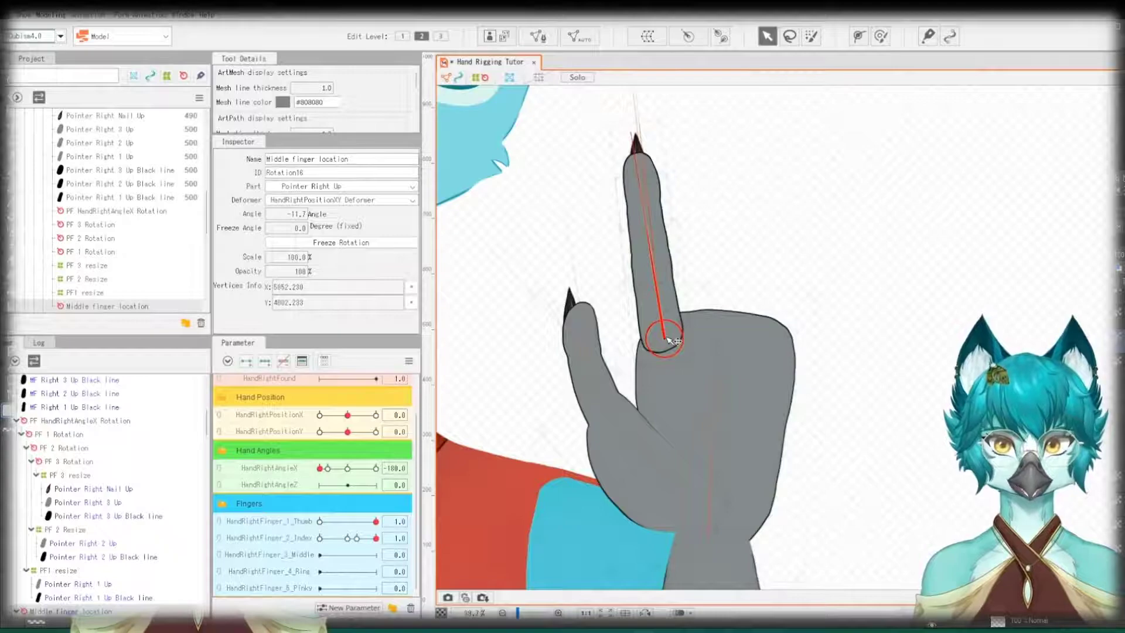
- In Live2D Cubism, place the Middle finger location rotation deformer beside the index finger and rotate it to about -4.7 degrees
drag(671, 339, 716, 333)
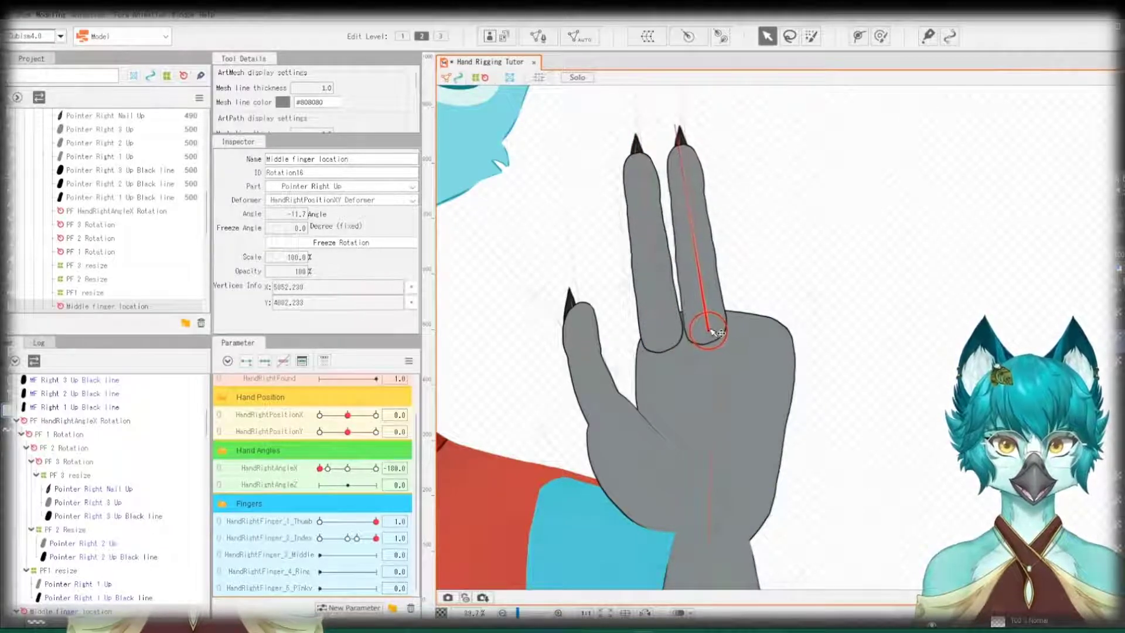
drag(681, 132, 699, 123)
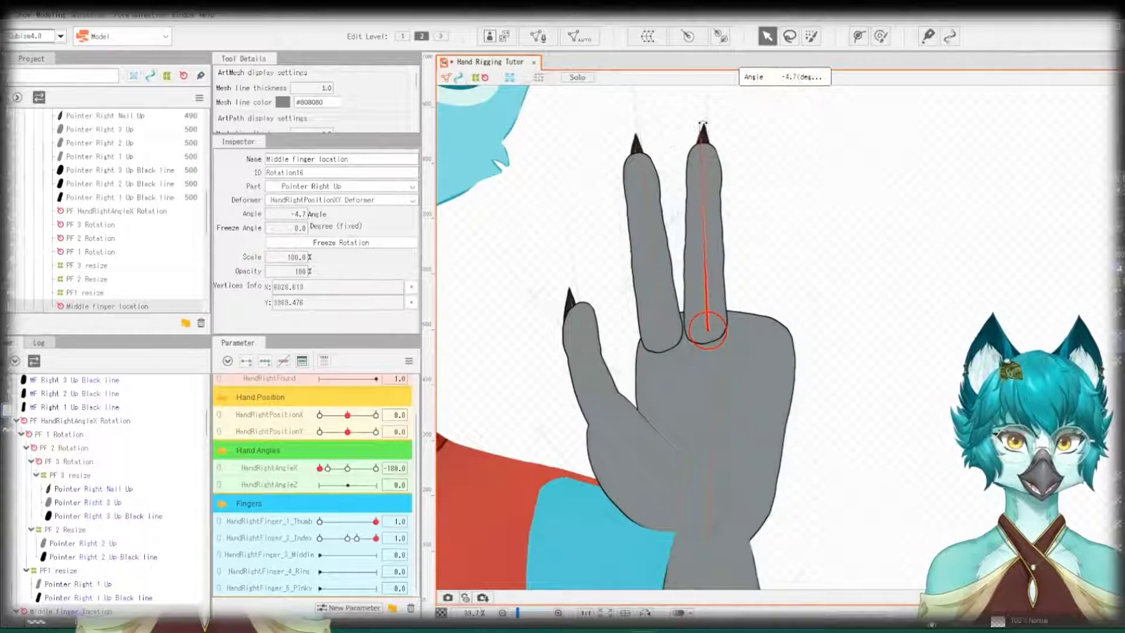
- Nudge the Middle finger location deformer slightly at the base of the index finger, keeping HandRightFinger_2_Index at 1.0
click(711, 332)
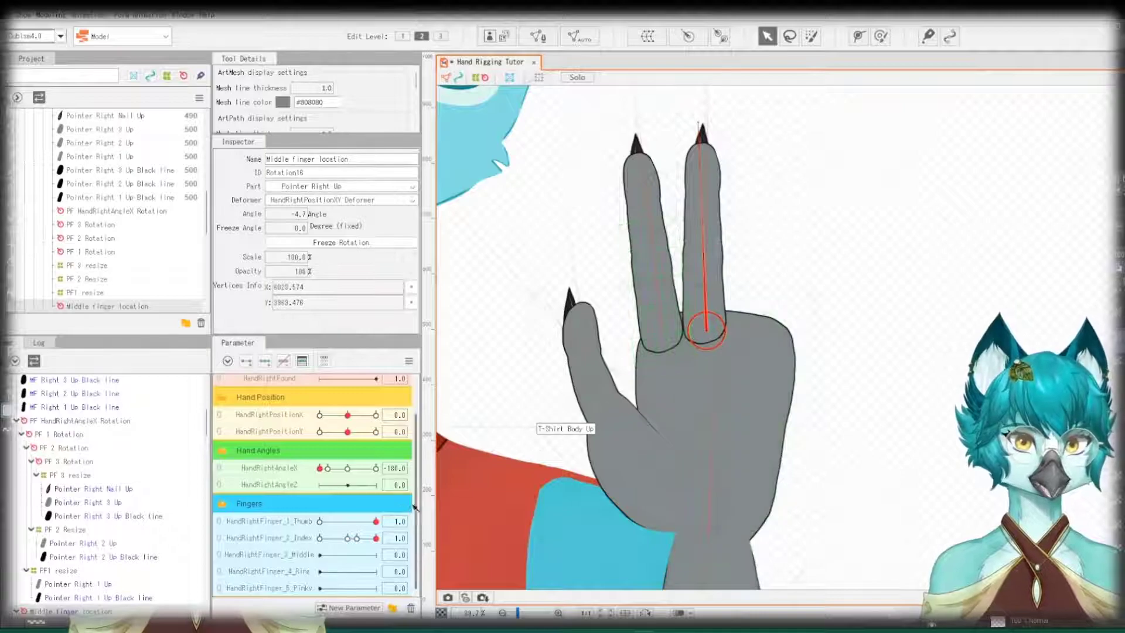
mouse_move(376, 537)
mouse_down()
mouse_move(355, 538)
mouse_move(376, 537)
mouse_up()
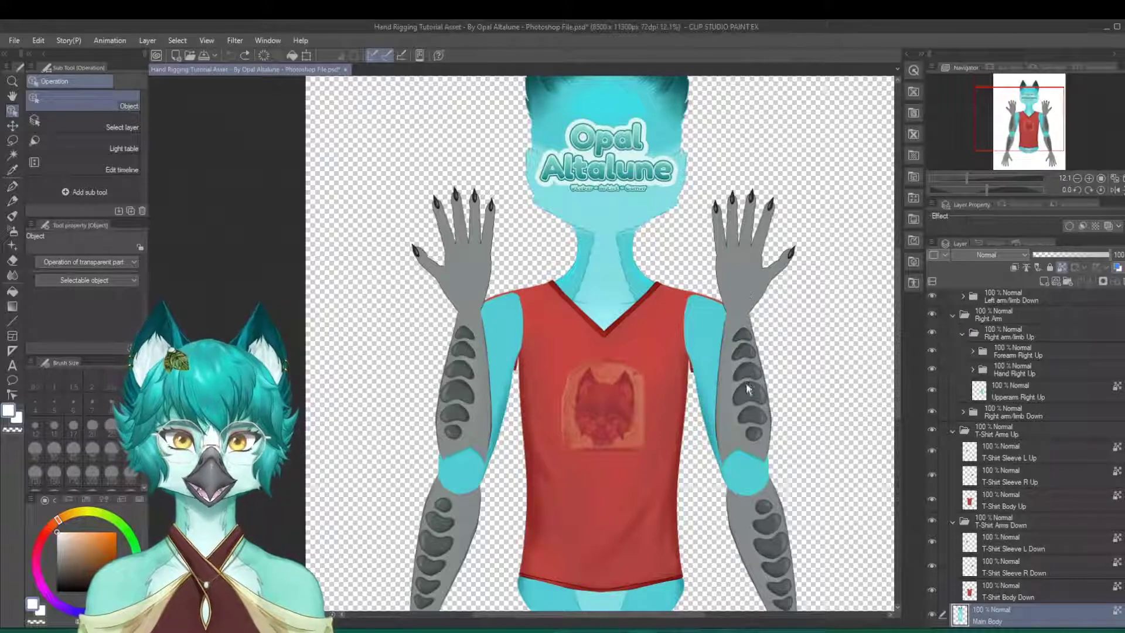
- In Clip Studio Paint, try moving the right raised forearm's scales and the forearm itself out of place, and undo the moves
mouse_move(746, 382)
mouse_down()
mouse_move(765, 345)
mouse_move(751, 361)
mouse_up()
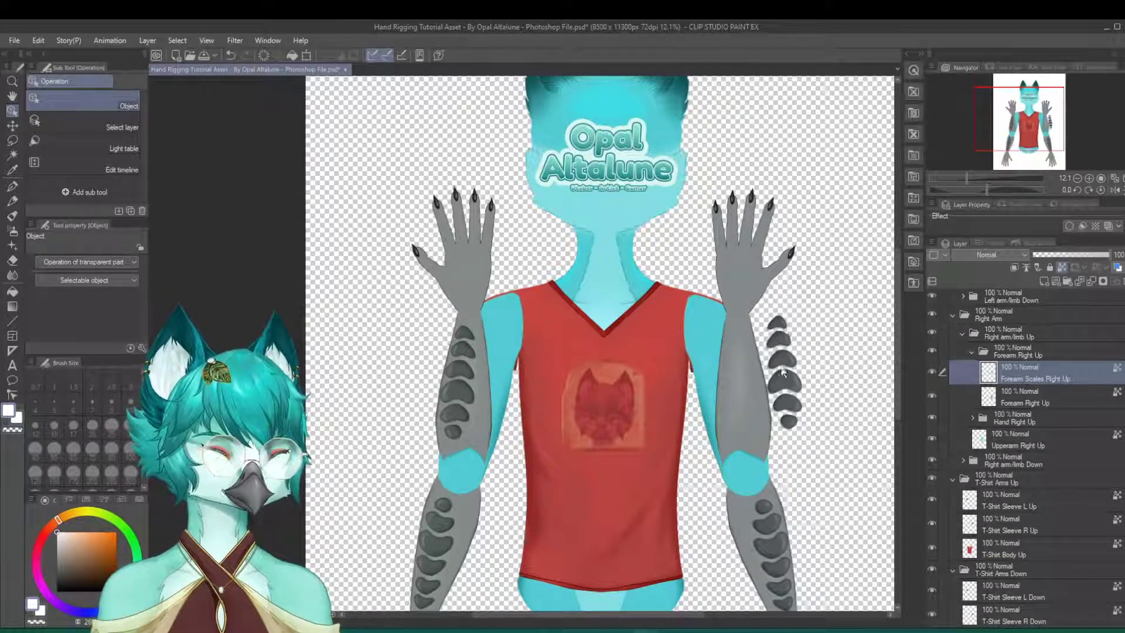
key(ctrl+z)
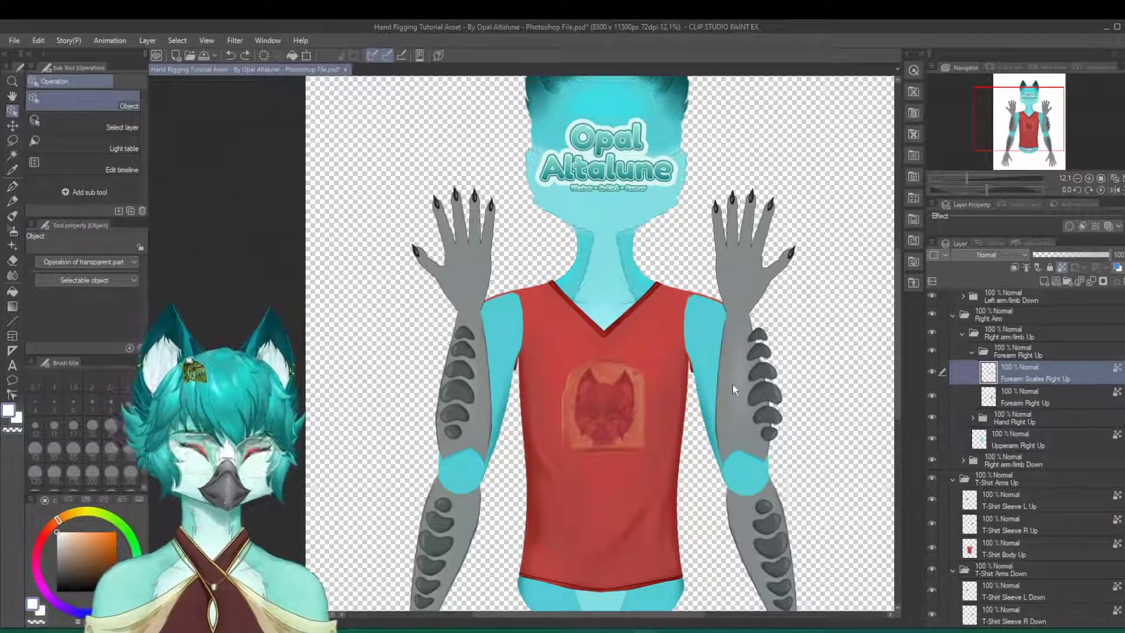
key(ctrl+z)
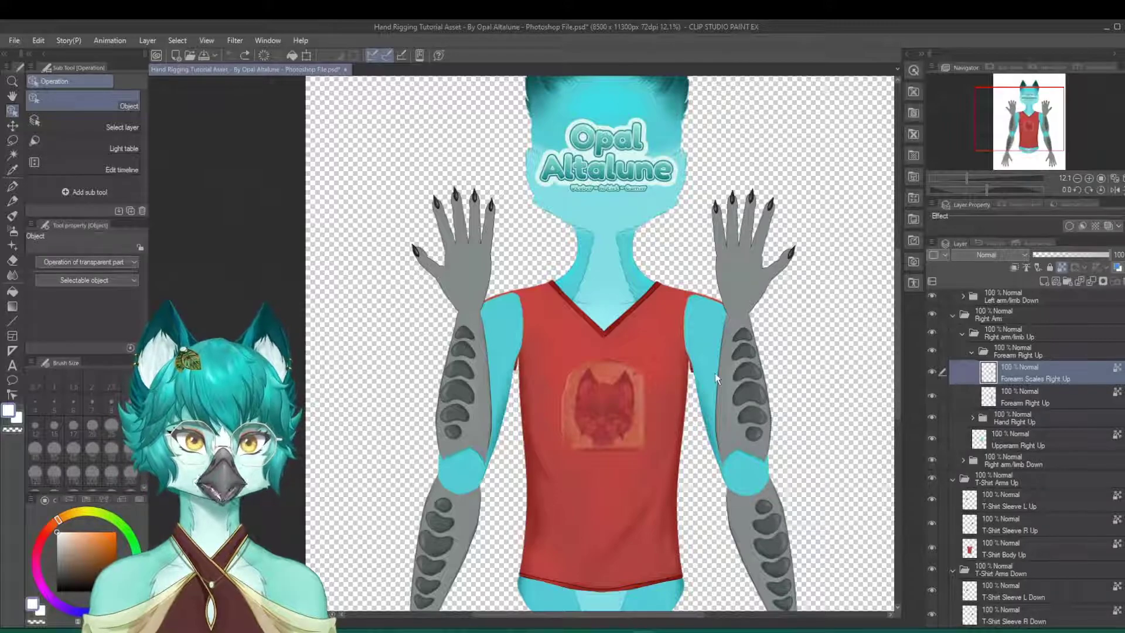
drag(731, 272, 747, 289)
key(ctrl+z)
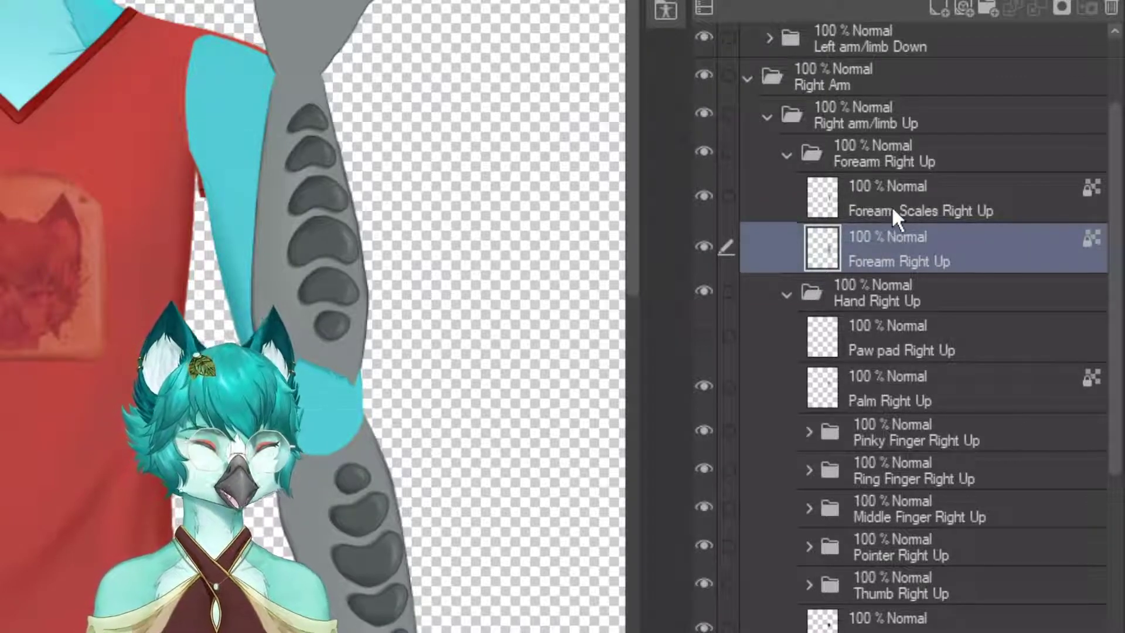
- Select the Right Arm and Left Arm folders in turn and examine how the layers are split by side
scroll(912, 416, down, 2)
scroll(912, 415, up, 2)
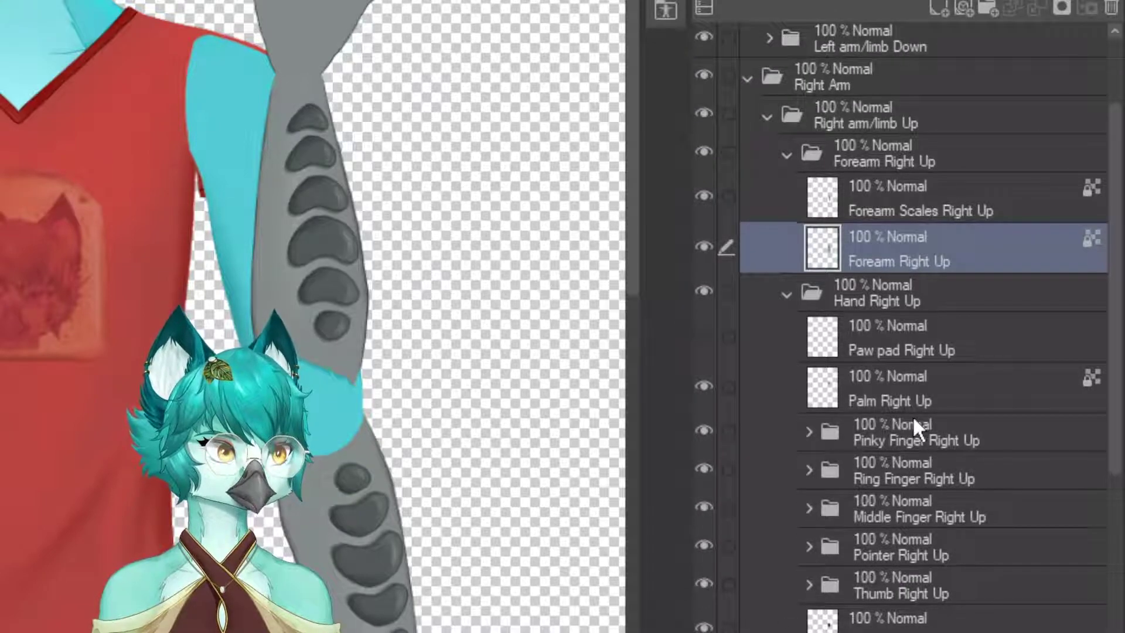
click(831, 91)
scroll(921, 216, up, 3)
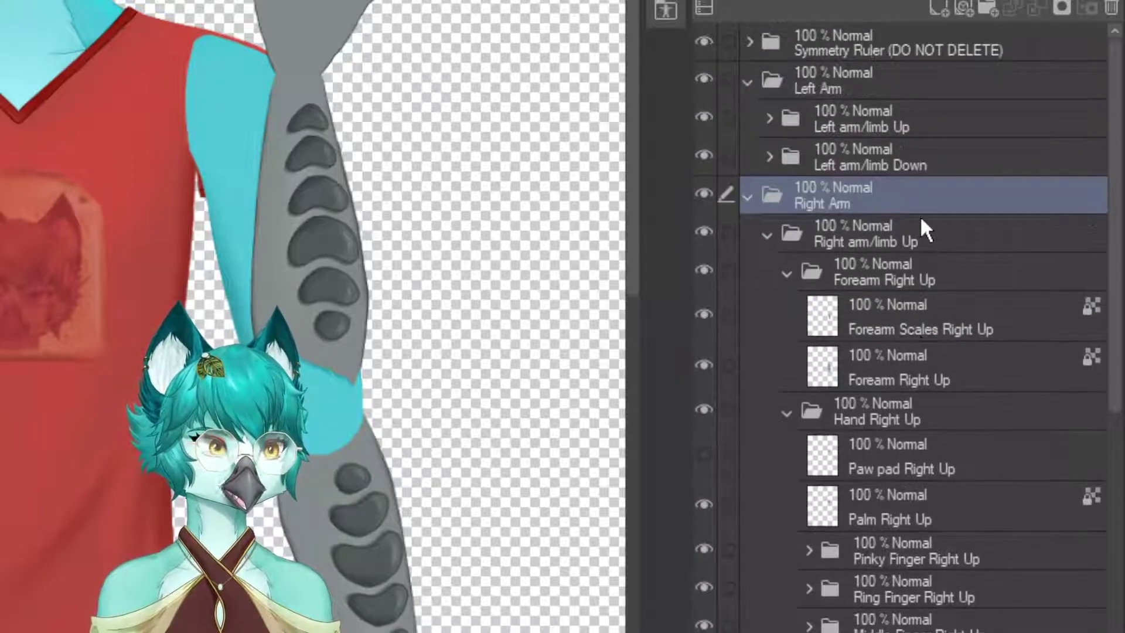
click(817, 87)
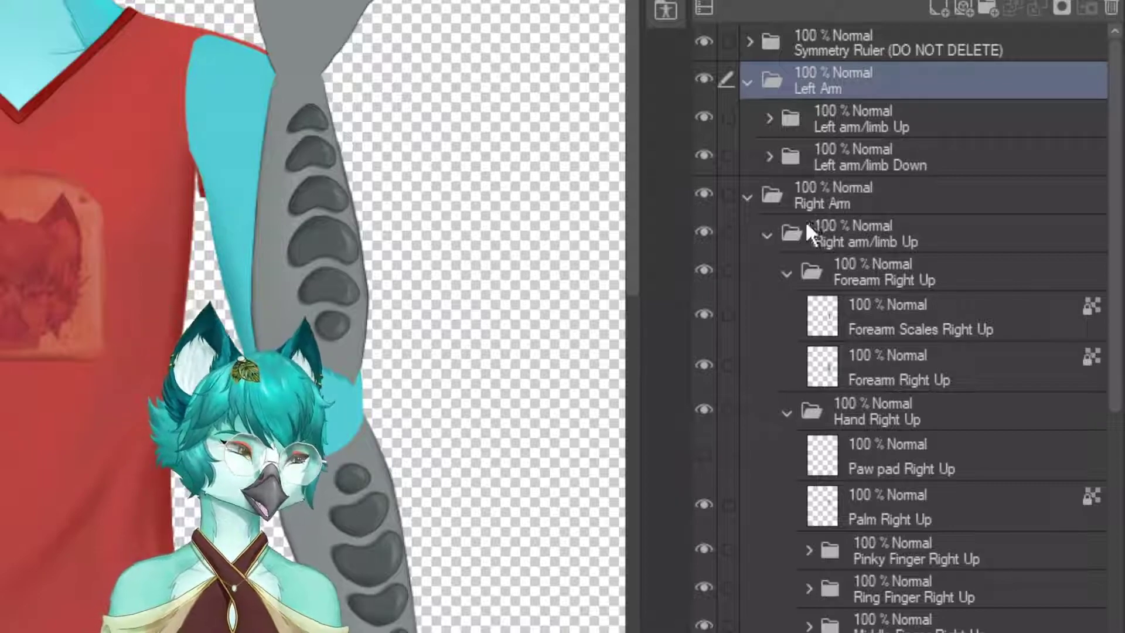
click(827, 202)
scroll(838, 184, down, 2)
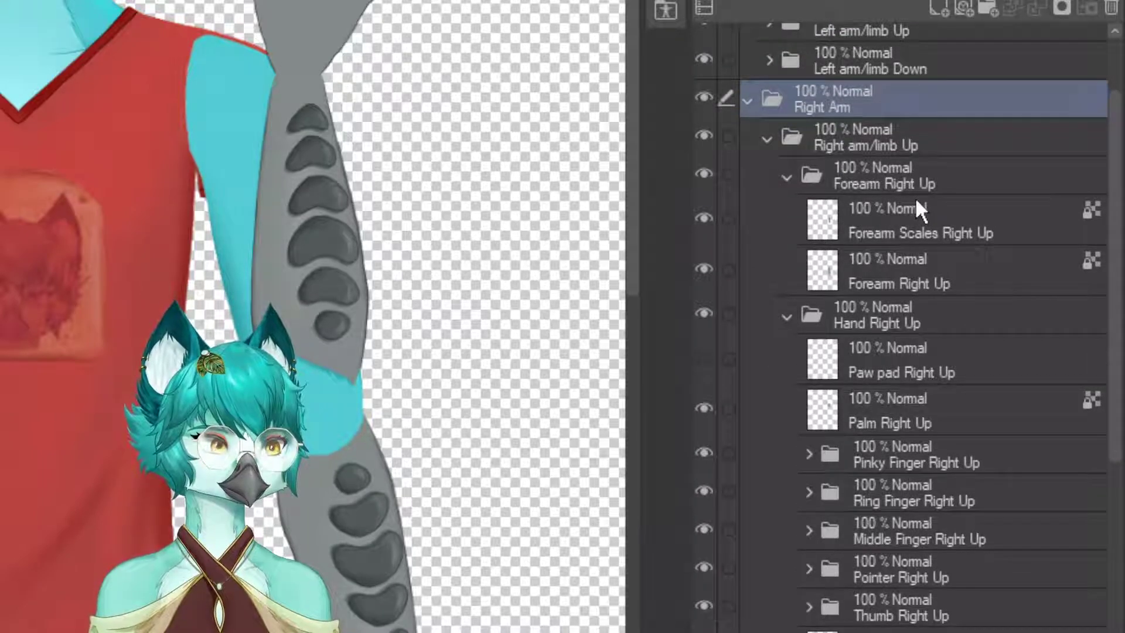
scroll(908, 177, down, 1)
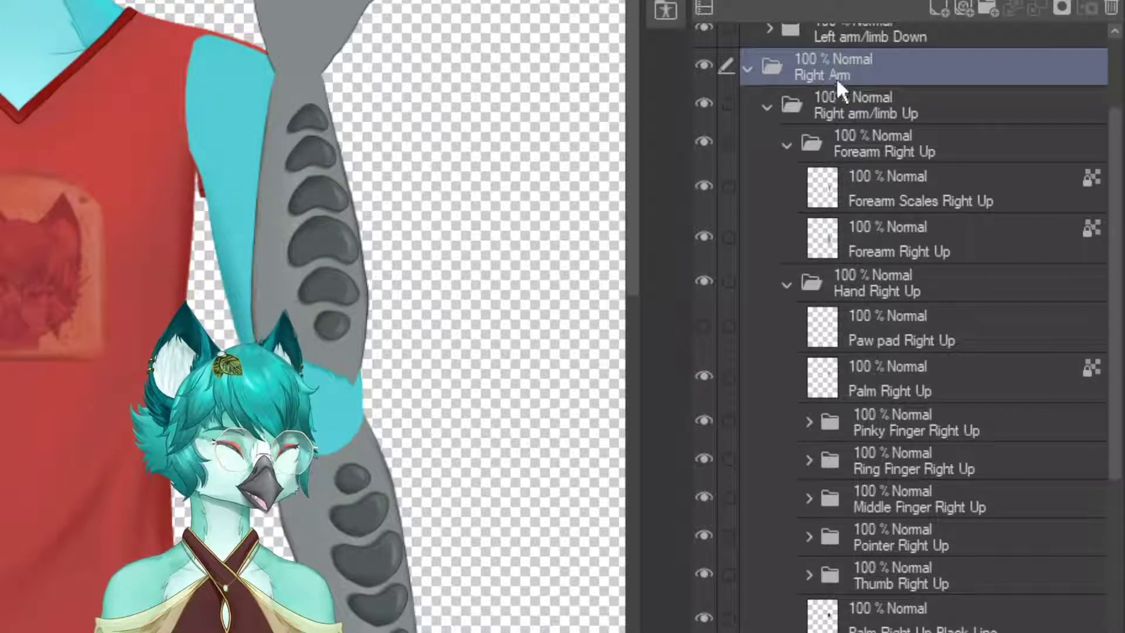
scroll(841, 88, up, 4)
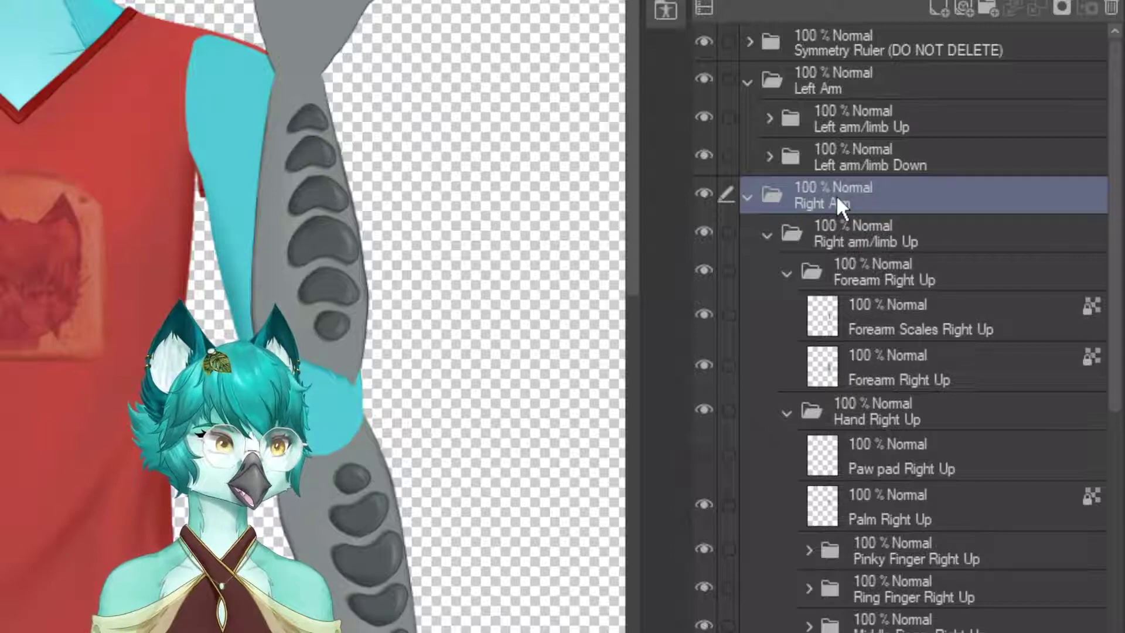
- Collapse the Left Arm folder and compare the Right arm/limb Up and Right arm/limb Down folders, leaving the Up folder expanded
click(744, 81)
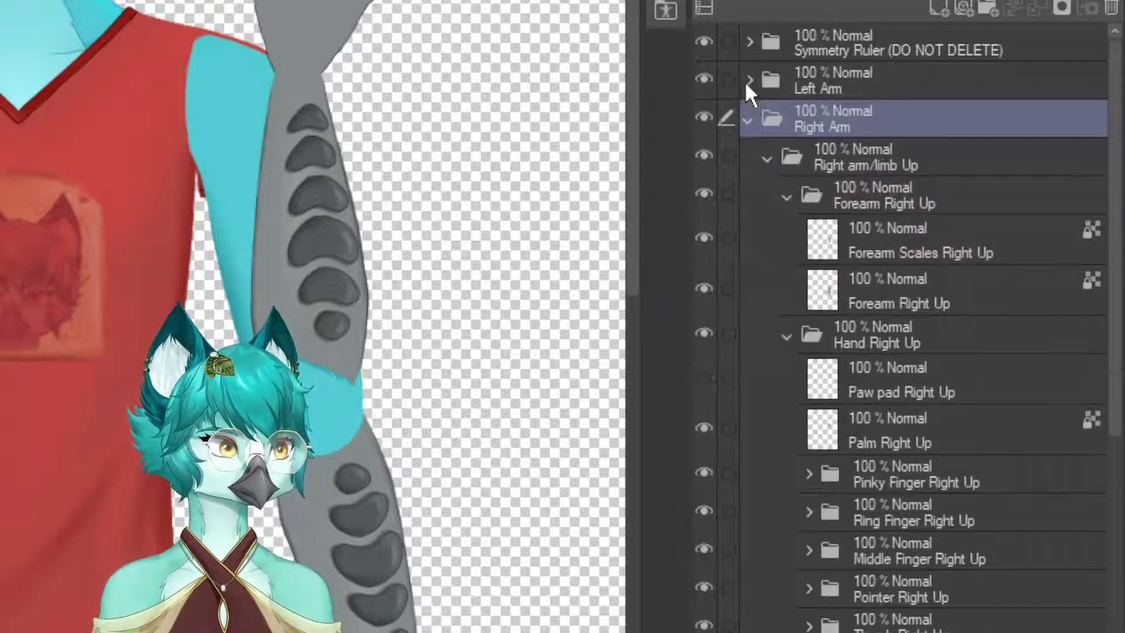
click(744, 124)
click(749, 118)
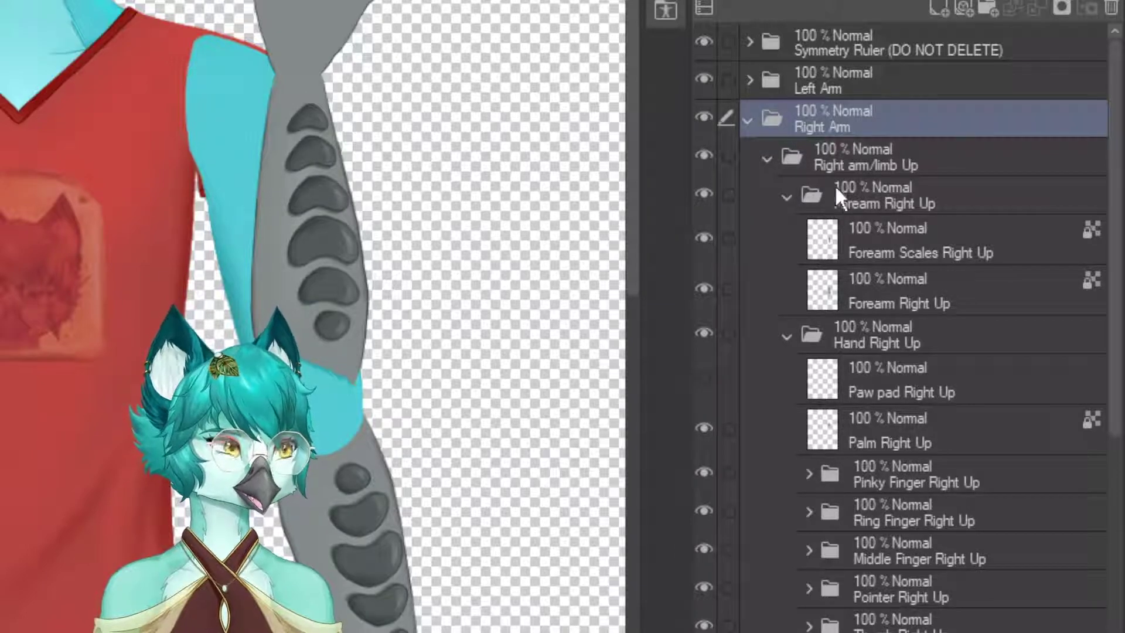
scroll(867, 177, down, 2)
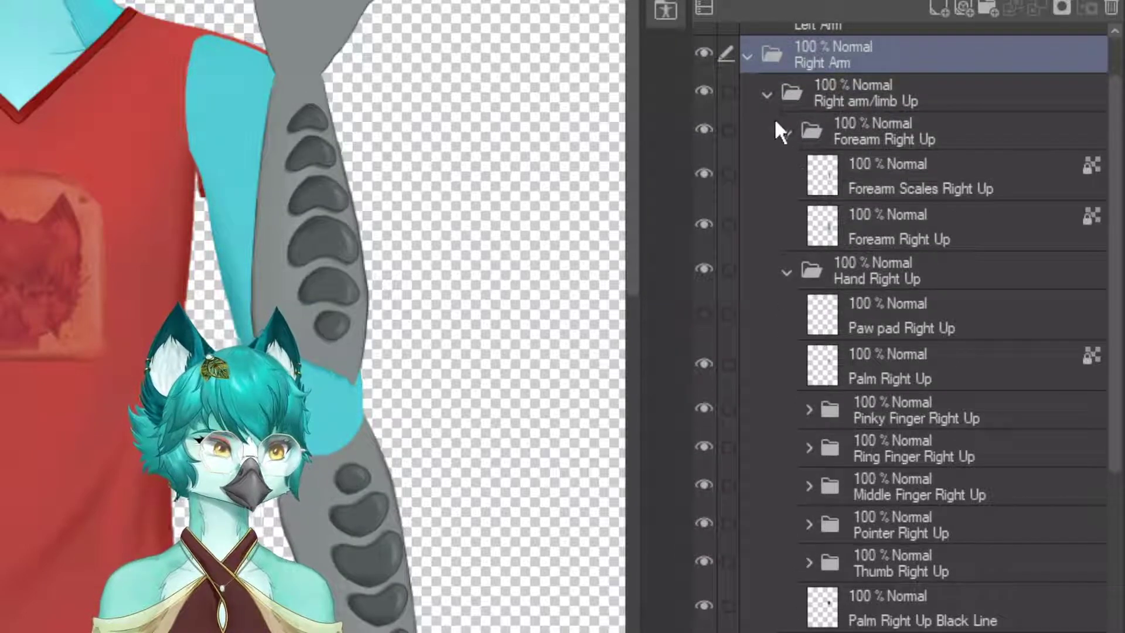
click(769, 93)
click(840, 170)
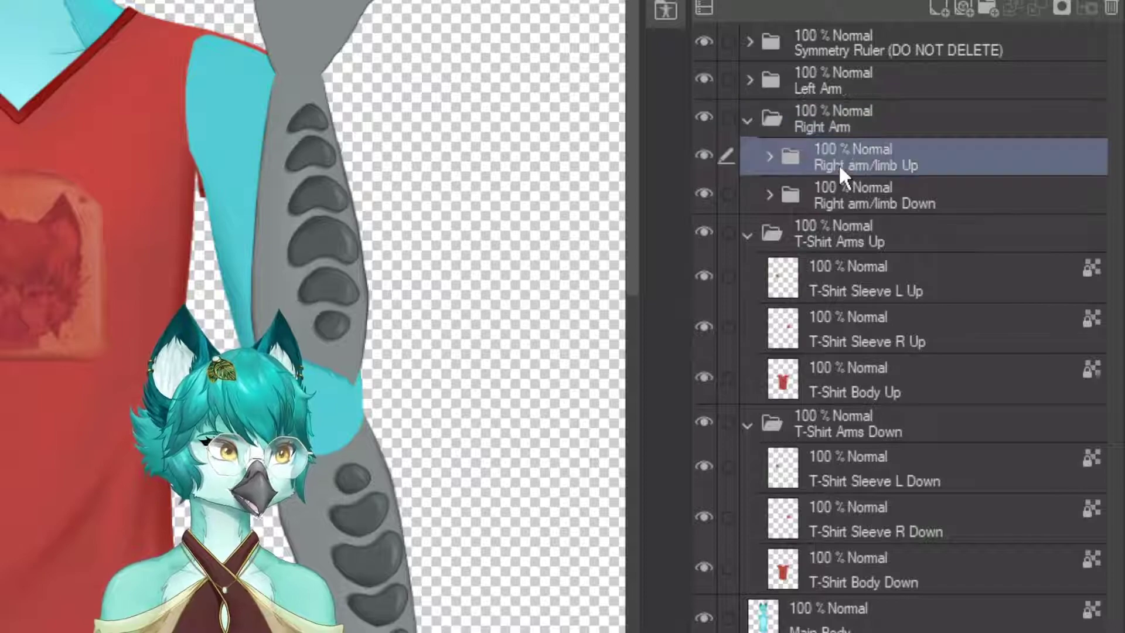
click(865, 208)
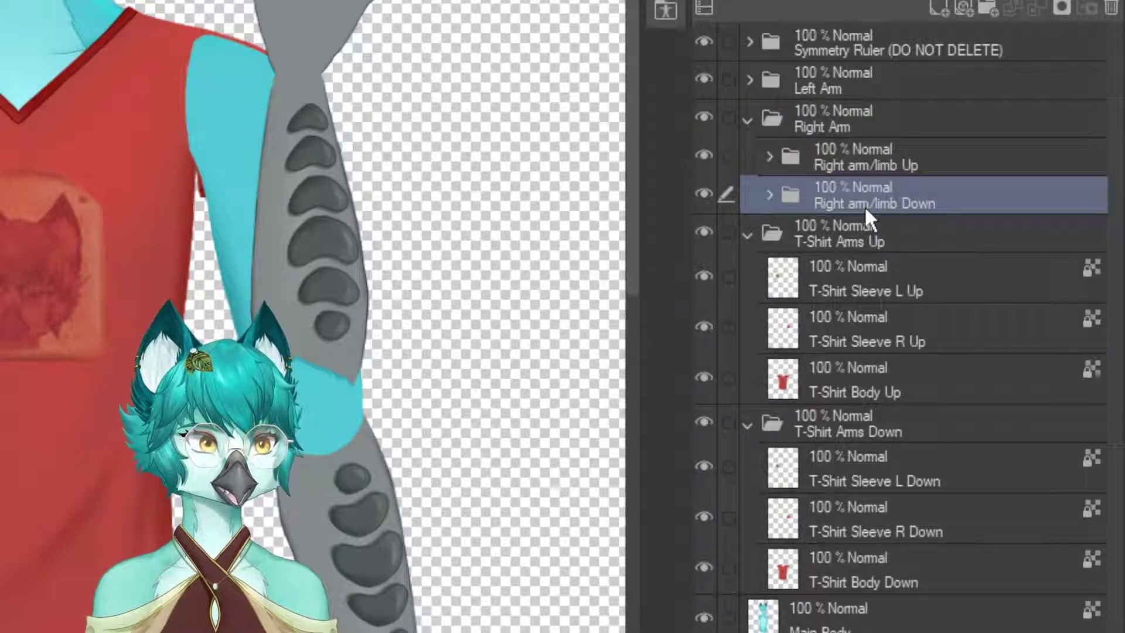
click(770, 157)
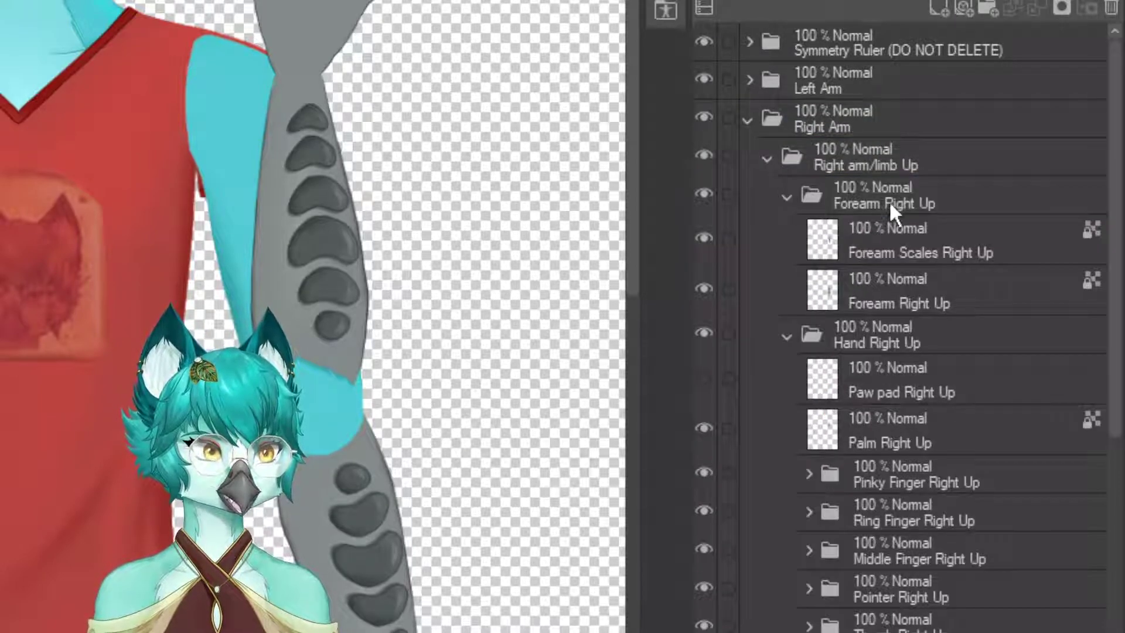
- Select the Forearm Right Up and Hand Right Up folders in turn and examine the layers grouped in each
scroll(889, 200, down, 3)
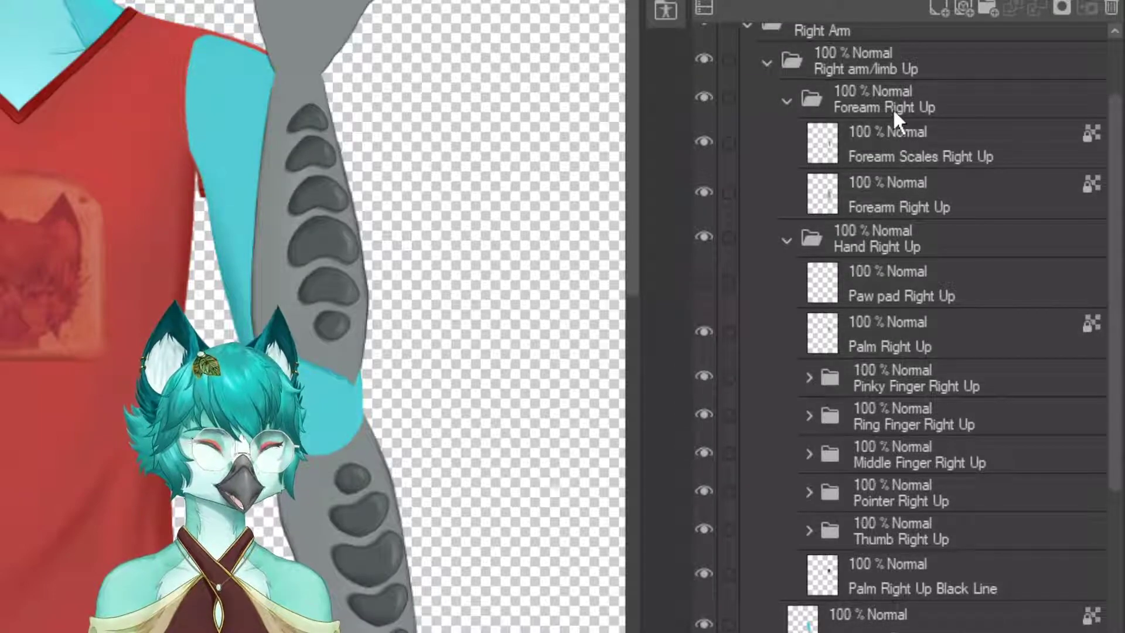
click(891, 108)
scroll(887, 206, down, 2)
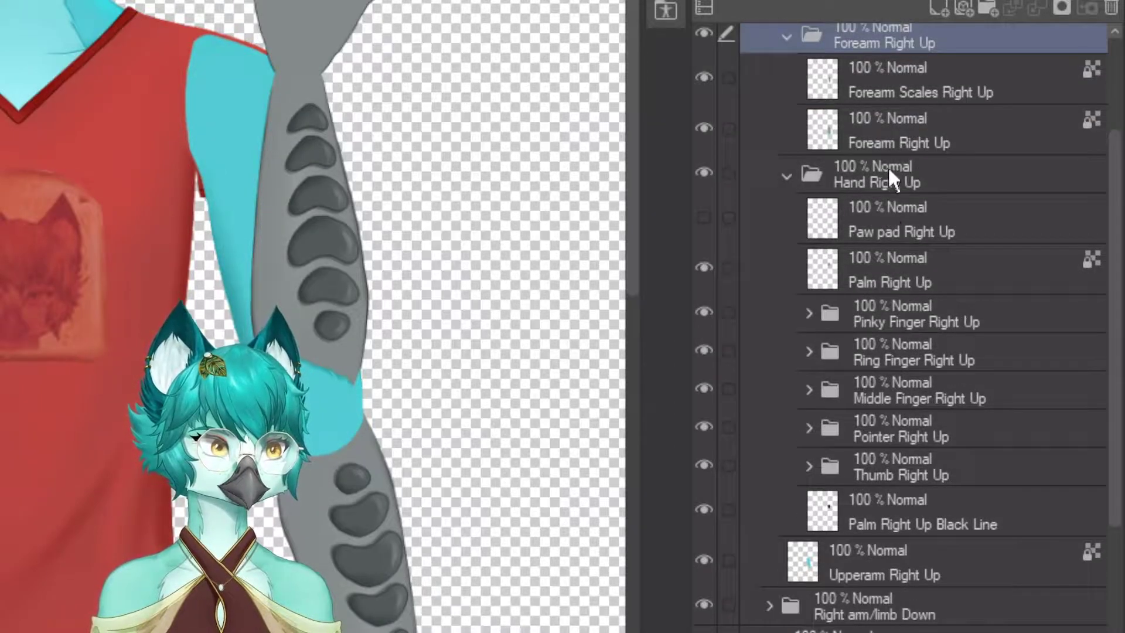
click(890, 178)
scroll(923, 173, down, 1)
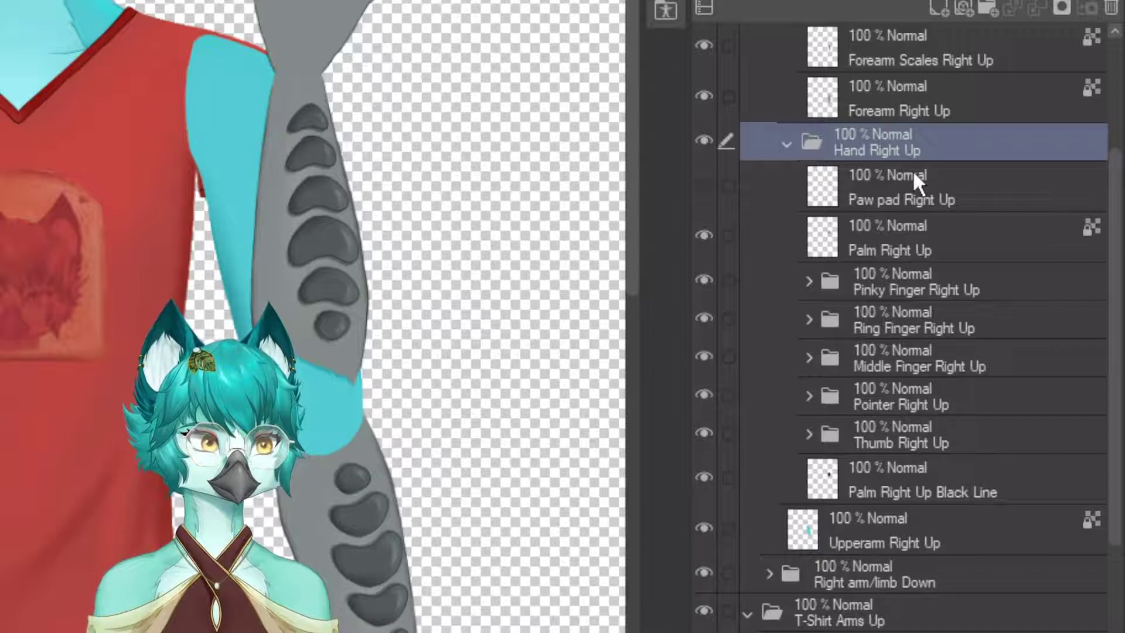
scroll(913, 167, up, 3)
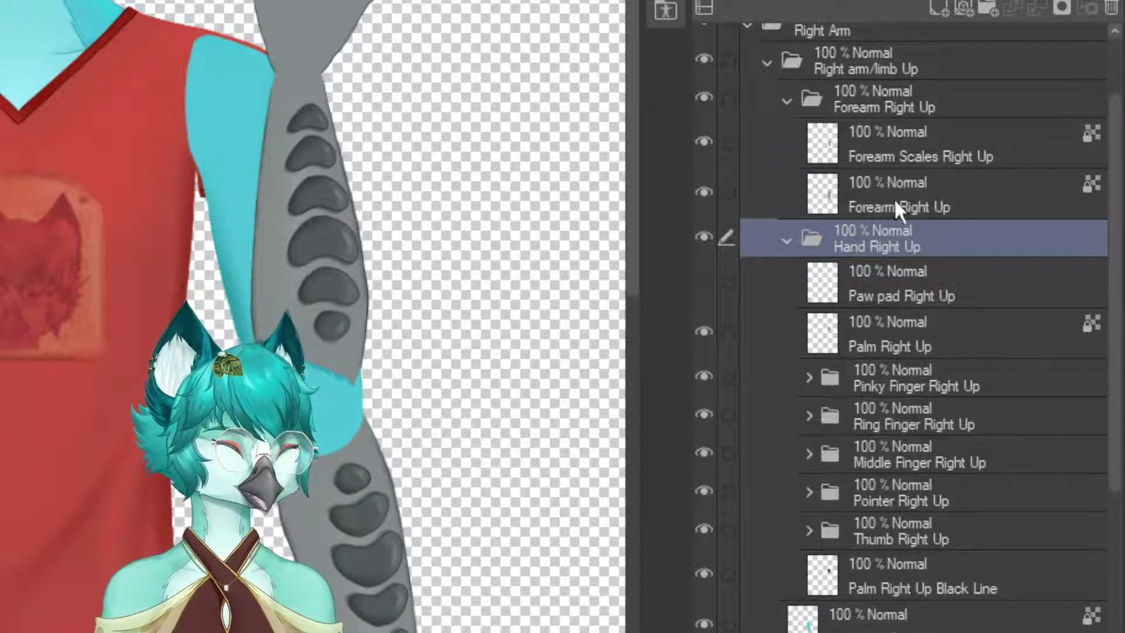
scroll(906, 209, down, 2)
scroll(917, 211, down, 1)
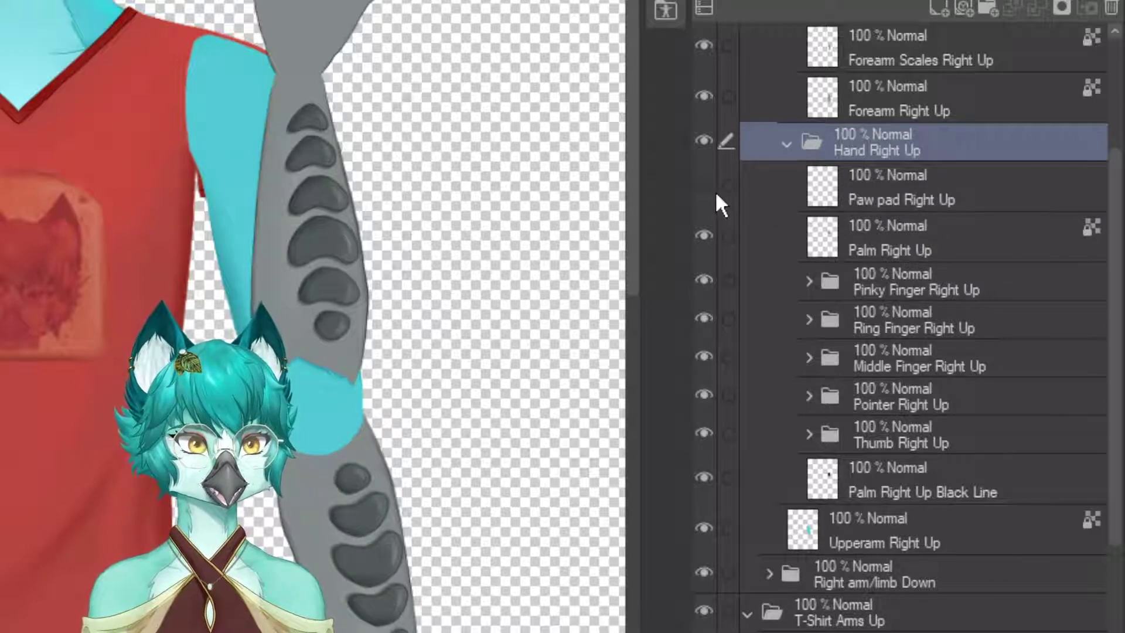
- Review the Paw pad Right Up and Palm Right Up layers, trying and undoing a move of the forearm scales in between
click(930, 200)
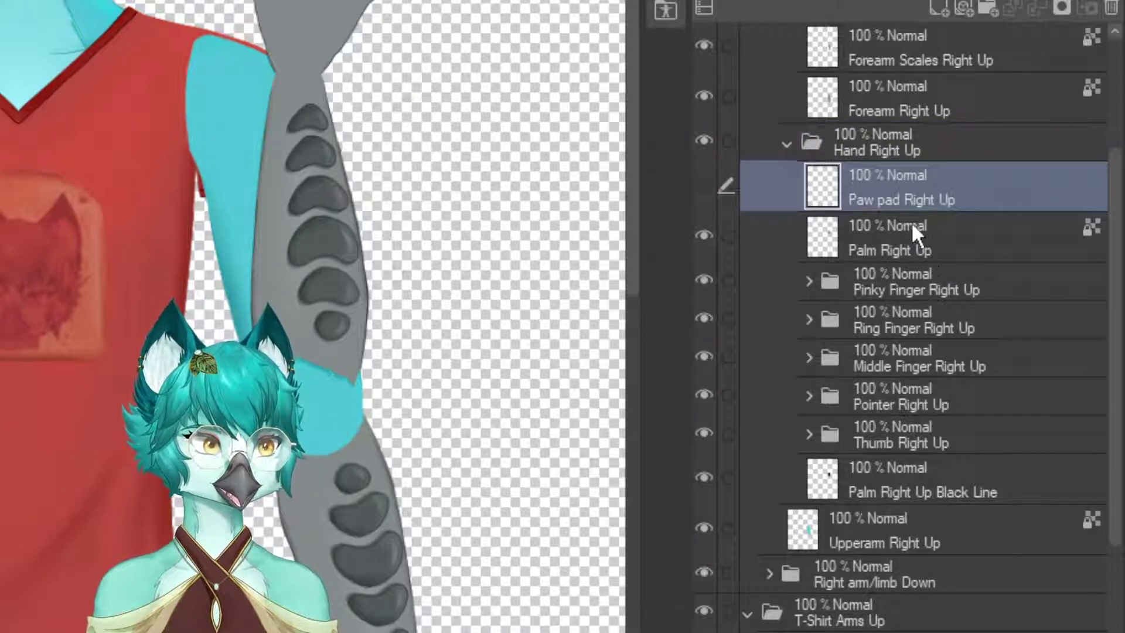
drag(326, 217, 417, 221)
key(ctrl+z)
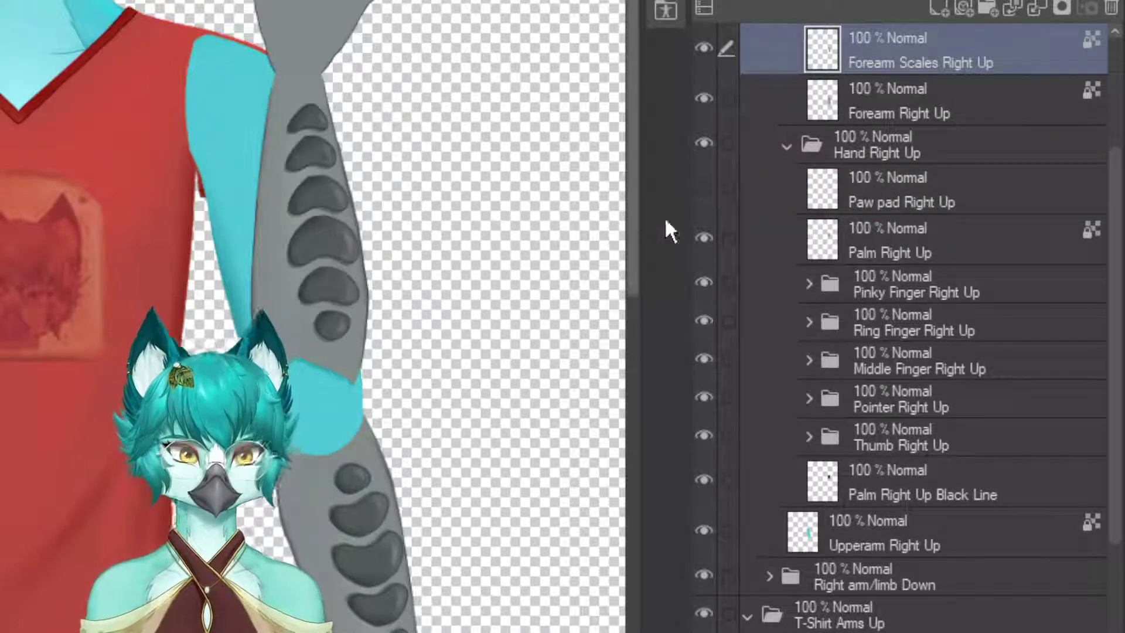
click(896, 206)
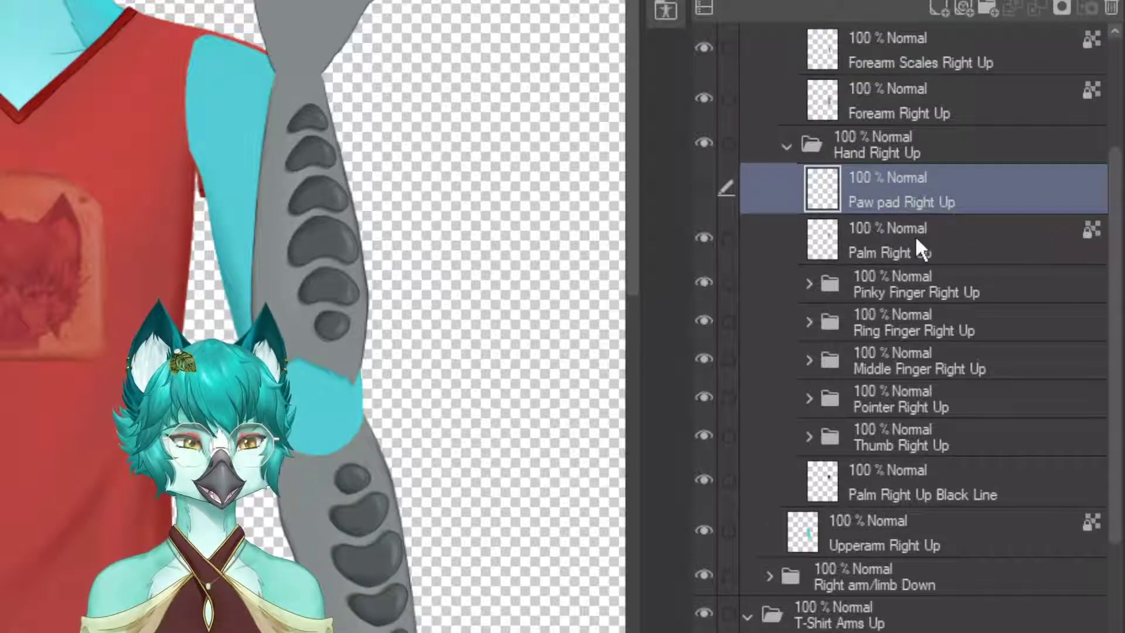
click(945, 258)
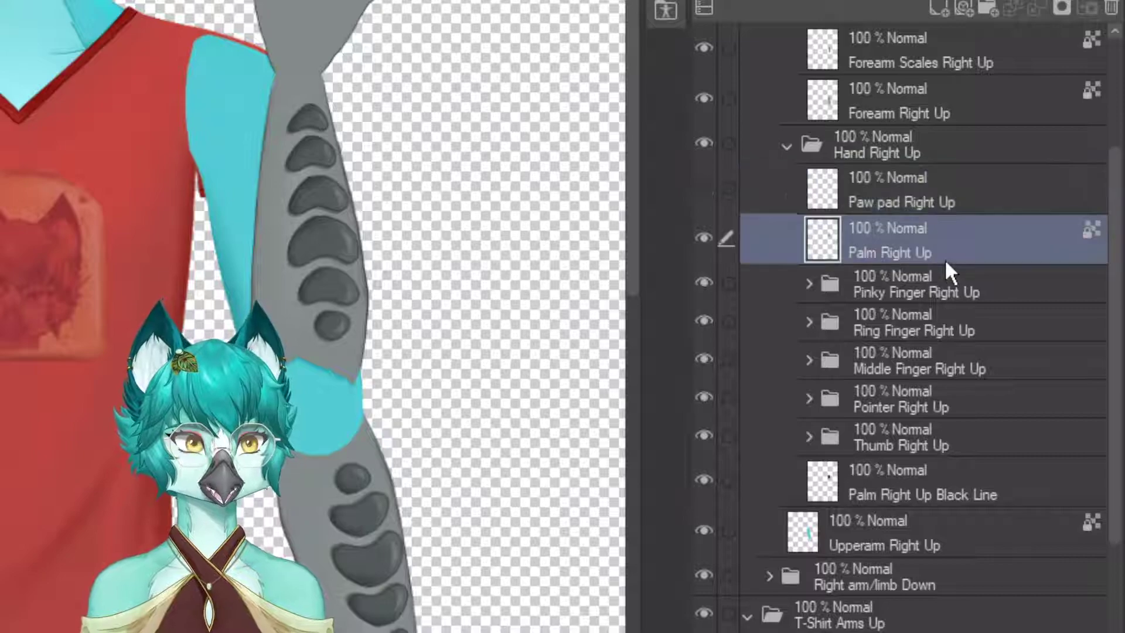
- Select the Pinky, Ring, Middle, Pointer and Thumb Right Up folders in turn to review how the fingers are grouped
scroll(924, 234, down, 3)
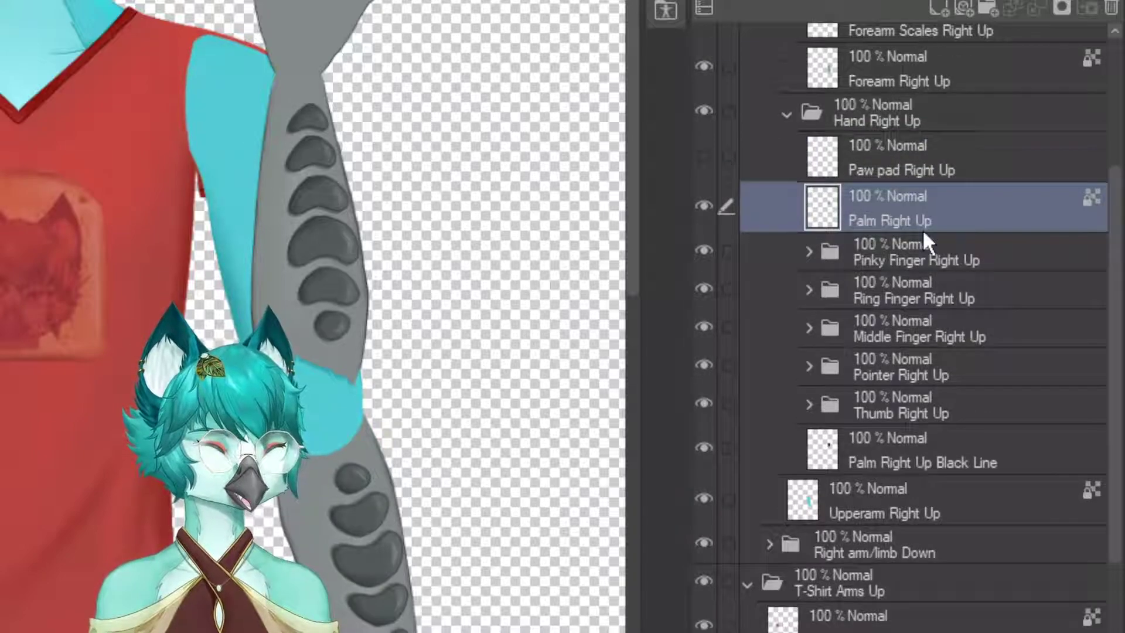
click(901, 193)
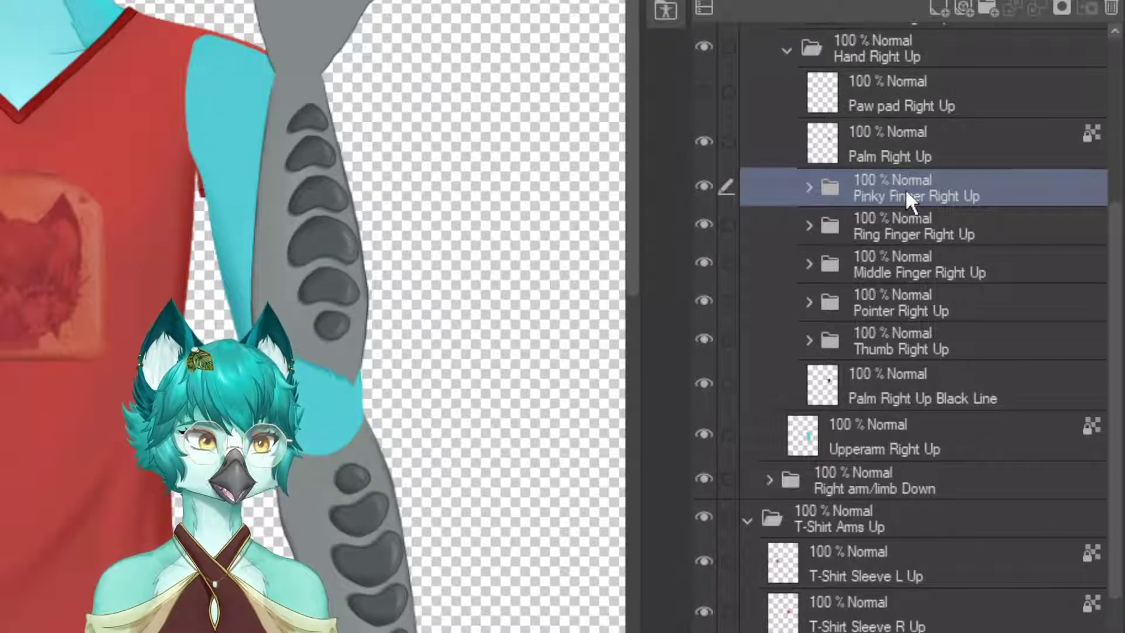
click(906, 229)
click(905, 269)
click(905, 305)
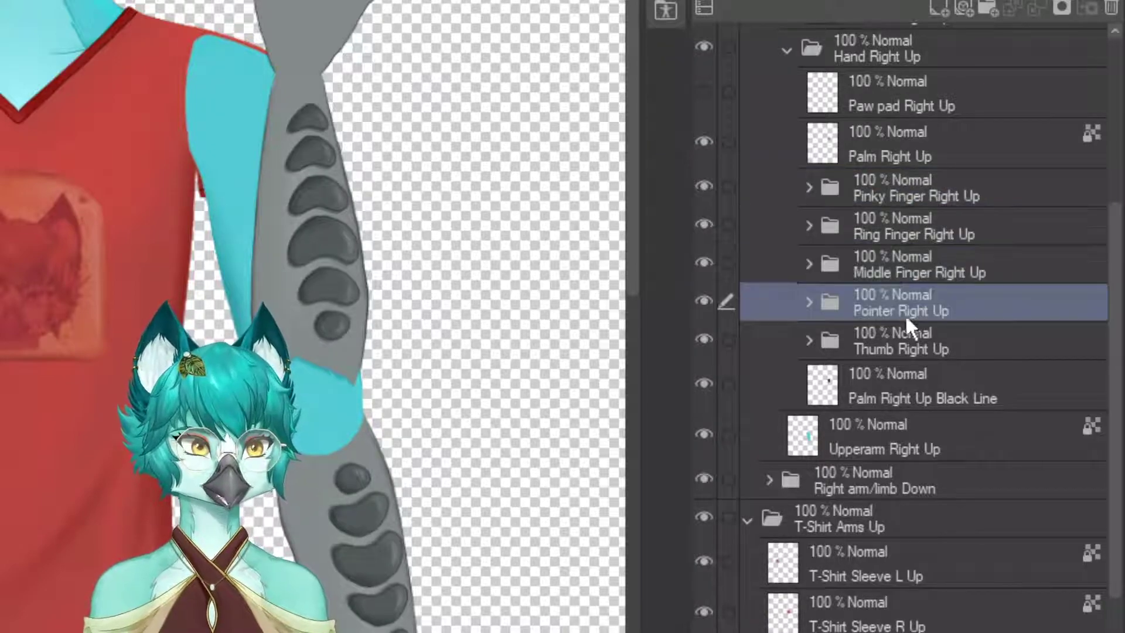
click(905, 341)
- Expand the Pinky Finger Right Up folder and examine its nail, segment and PF Right 3 Up Black line layers in turn
click(806, 188)
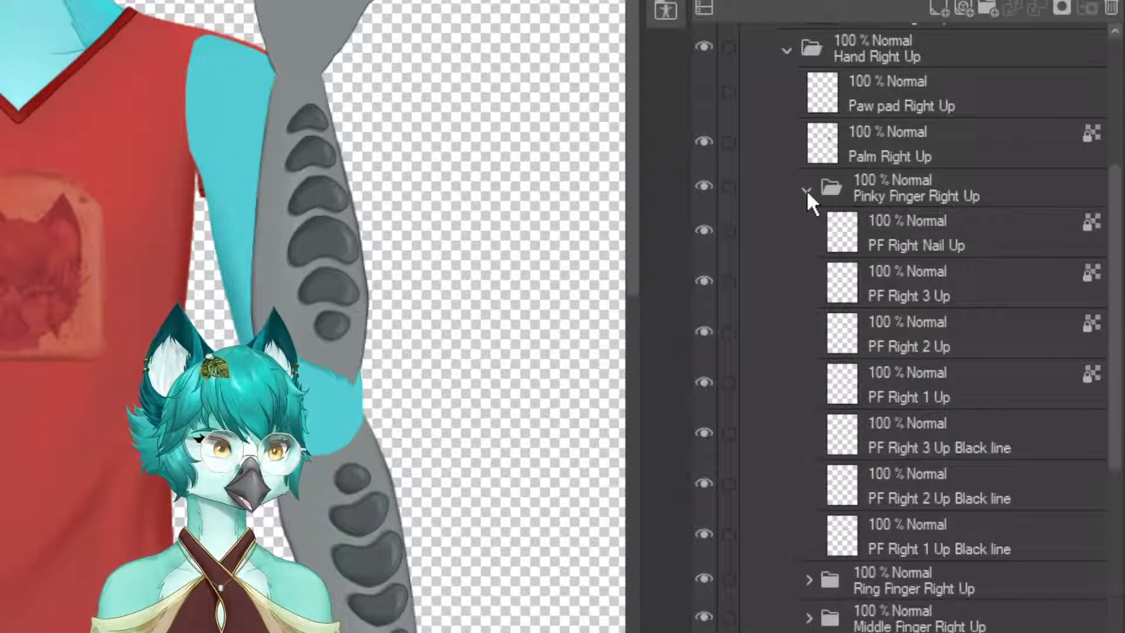
scroll(915, 225, down, 1)
scroll(917, 237, down, 1)
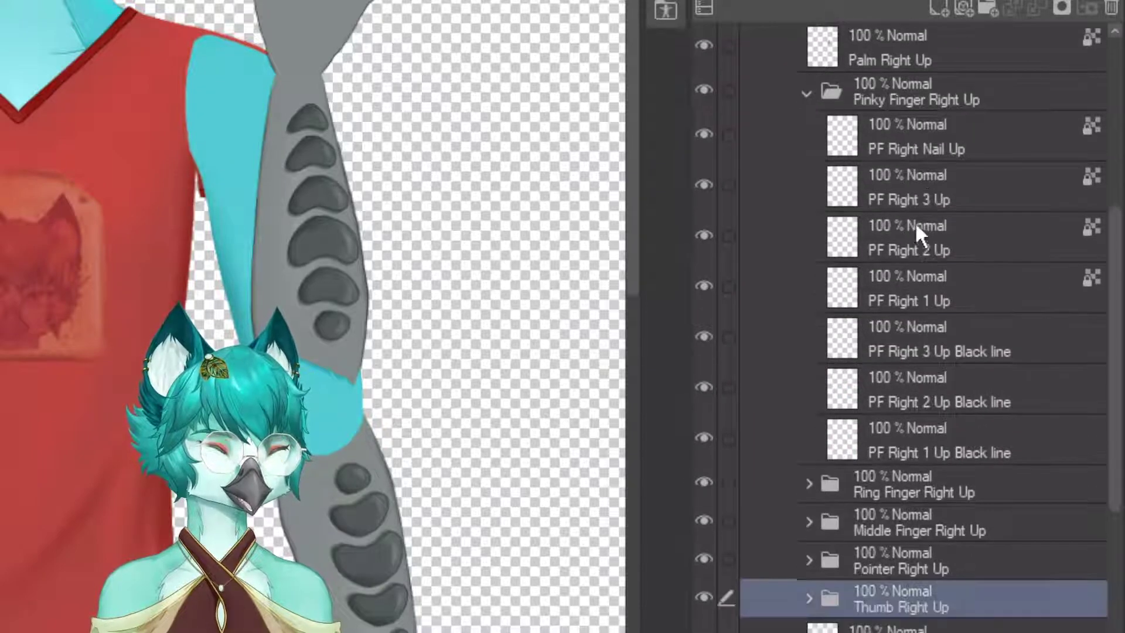
click(877, 151)
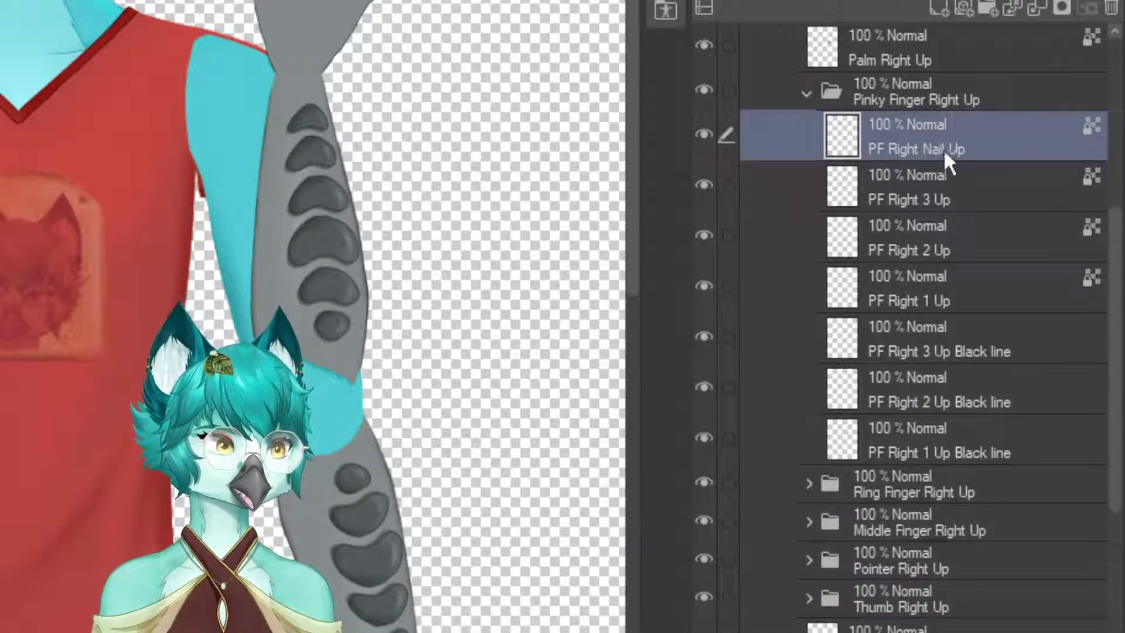
click(942, 199)
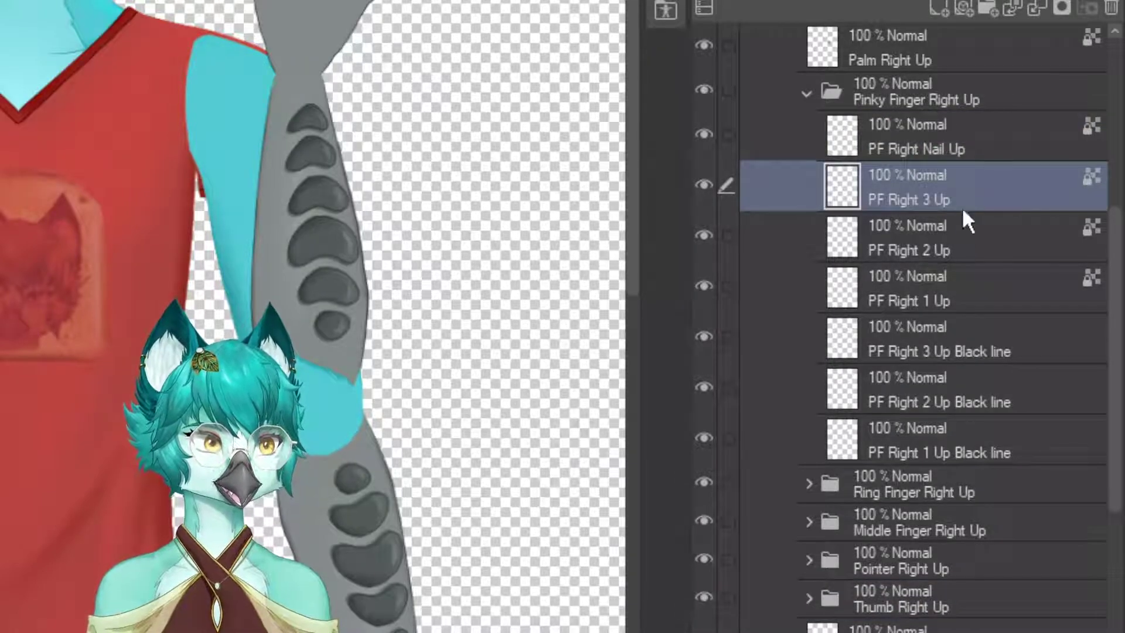
click(946, 248)
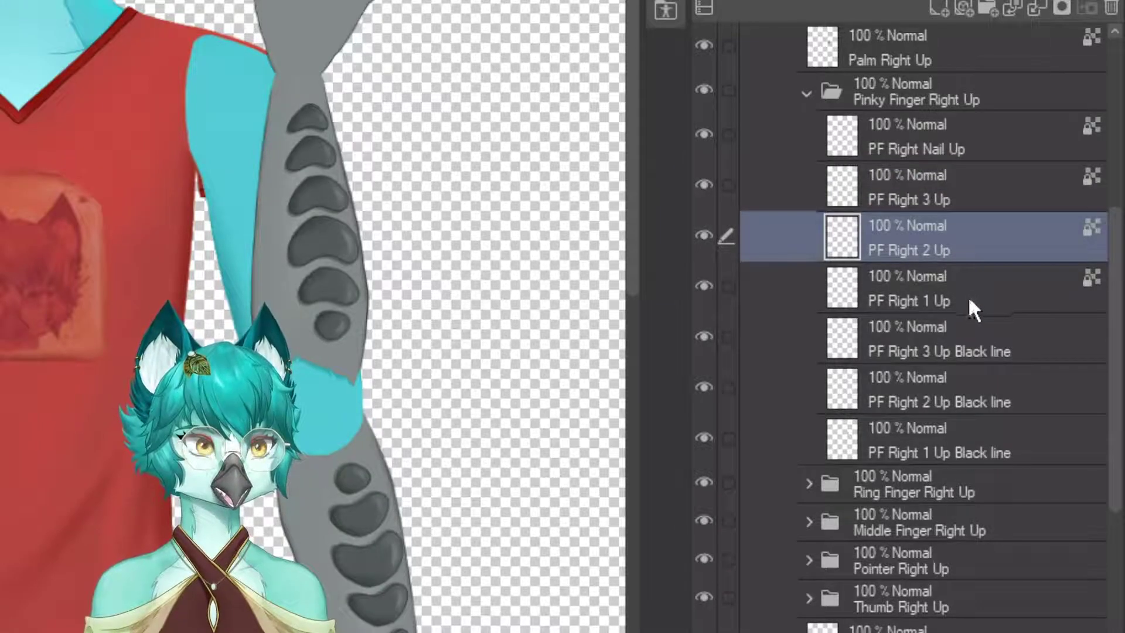
click(942, 304)
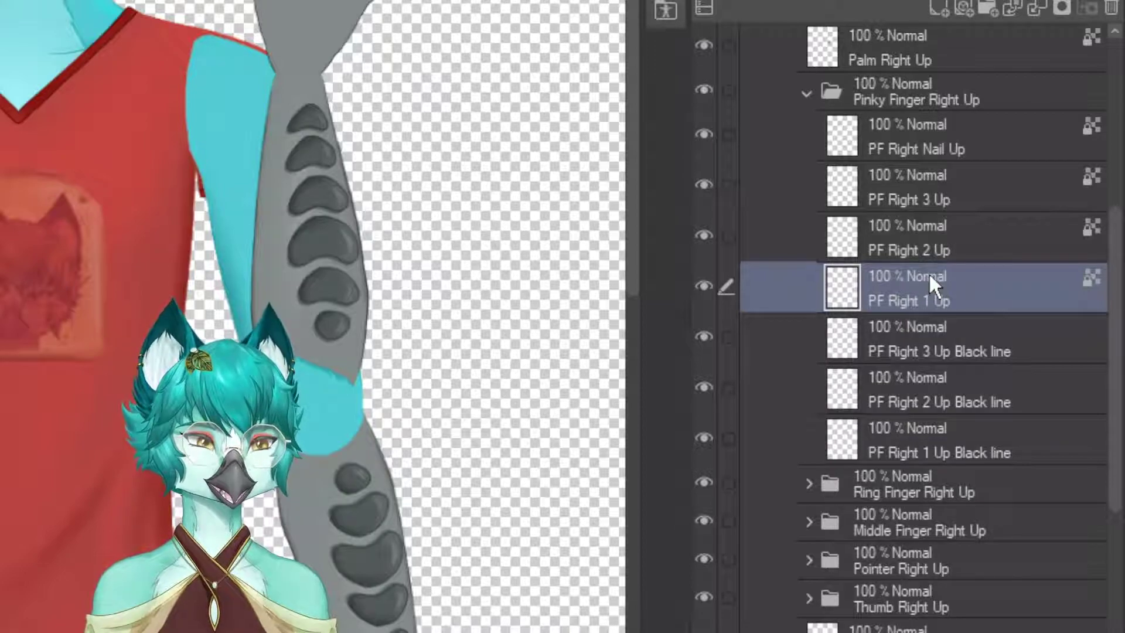
click(930, 352)
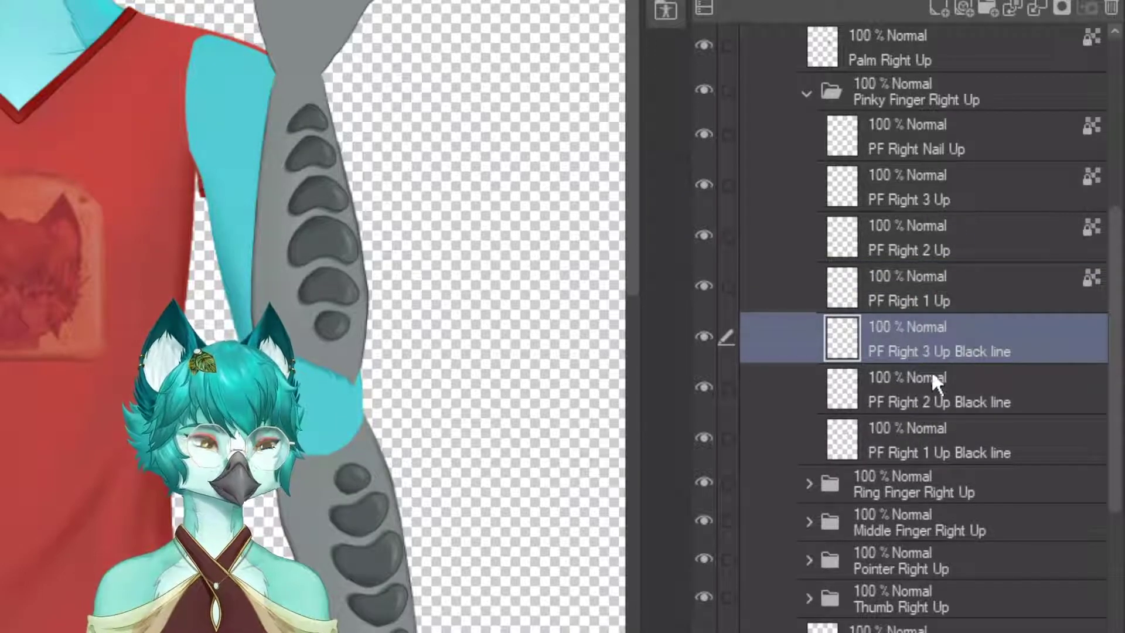
- Expand the Ring Finger Right Up folder and review the order of its nail, numbered segment and black line layers
scroll(937, 363, down, 2)
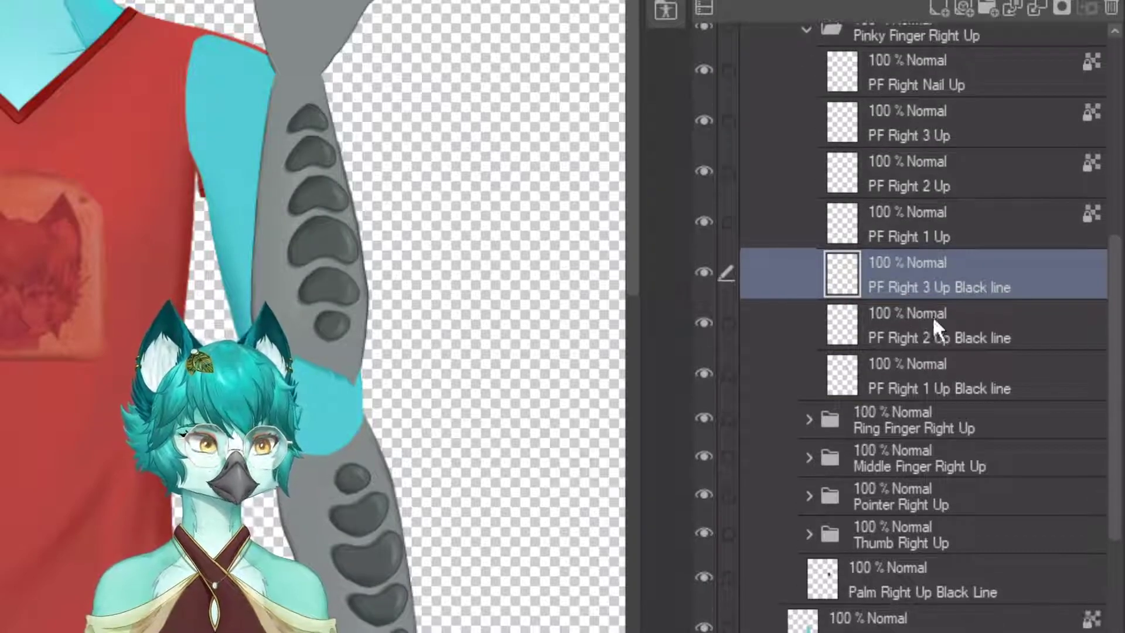
scroll(933, 314, down, 3)
scroll(863, 289, down, 2)
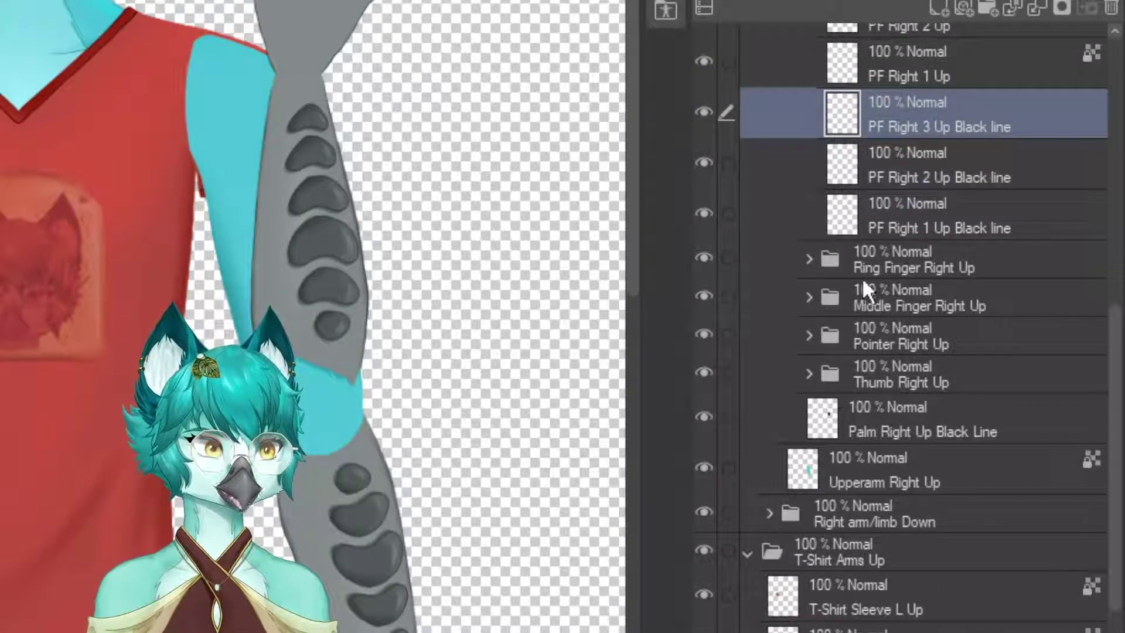
click(809, 257)
scroll(915, 302, down, 4)
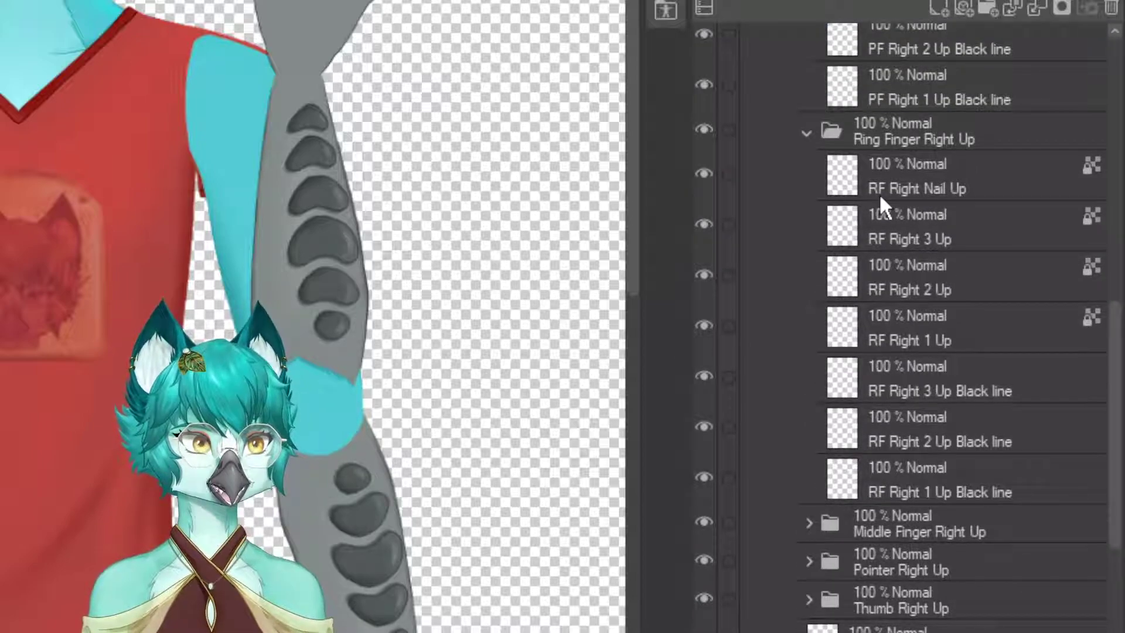
scroll(905, 208, down, 2)
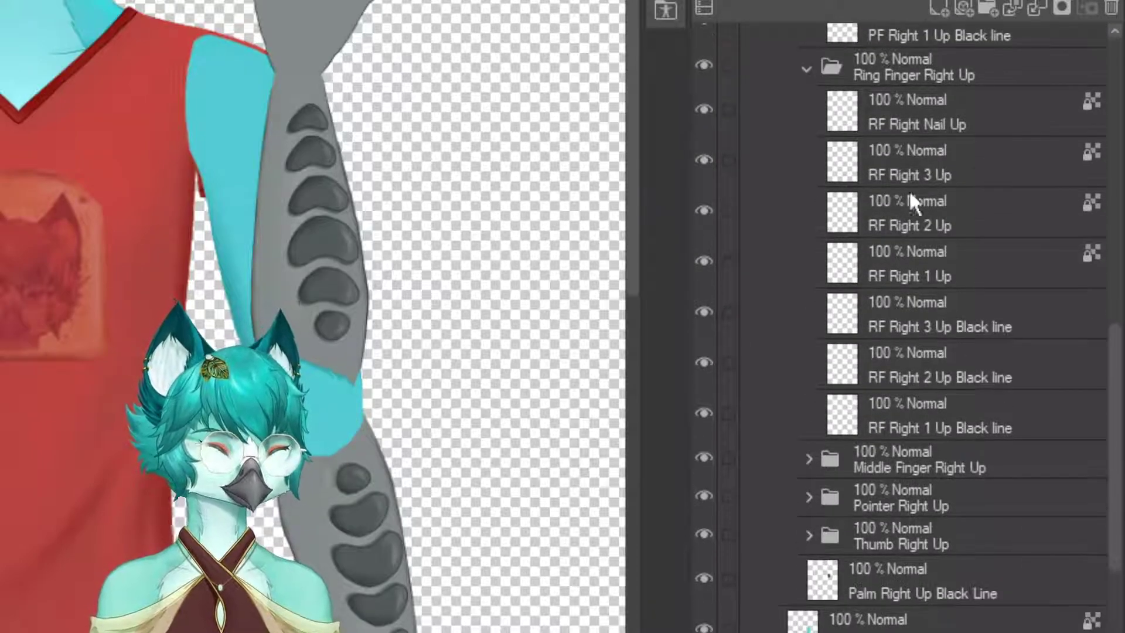
scroll(932, 234, up, 4)
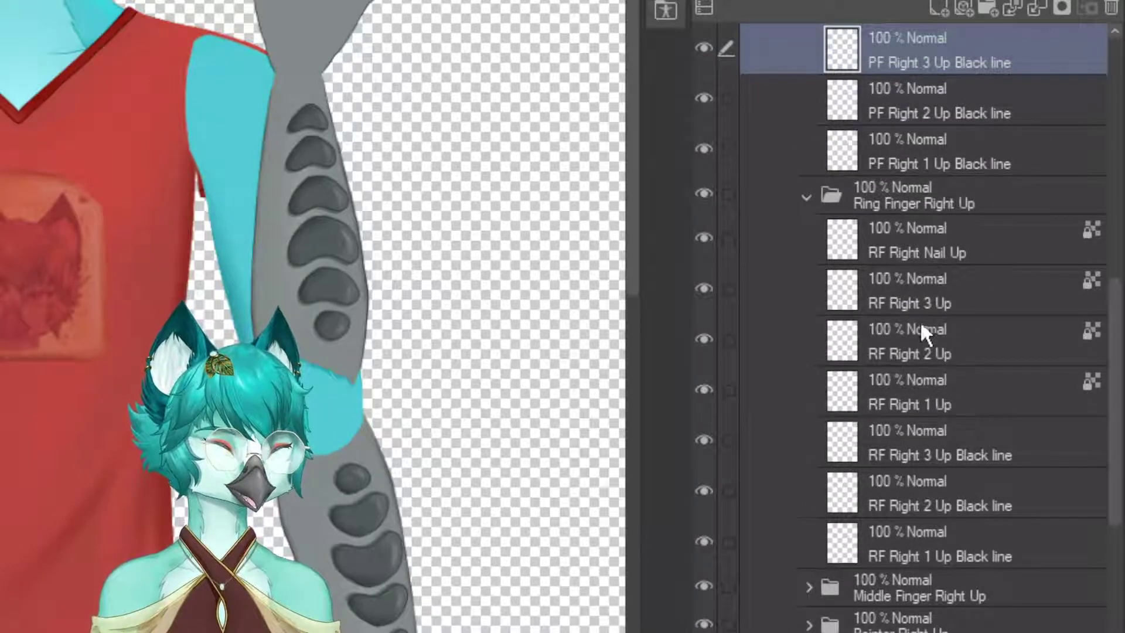
scroll(923, 333, down, 2)
scroll(981, 344, down, 6)
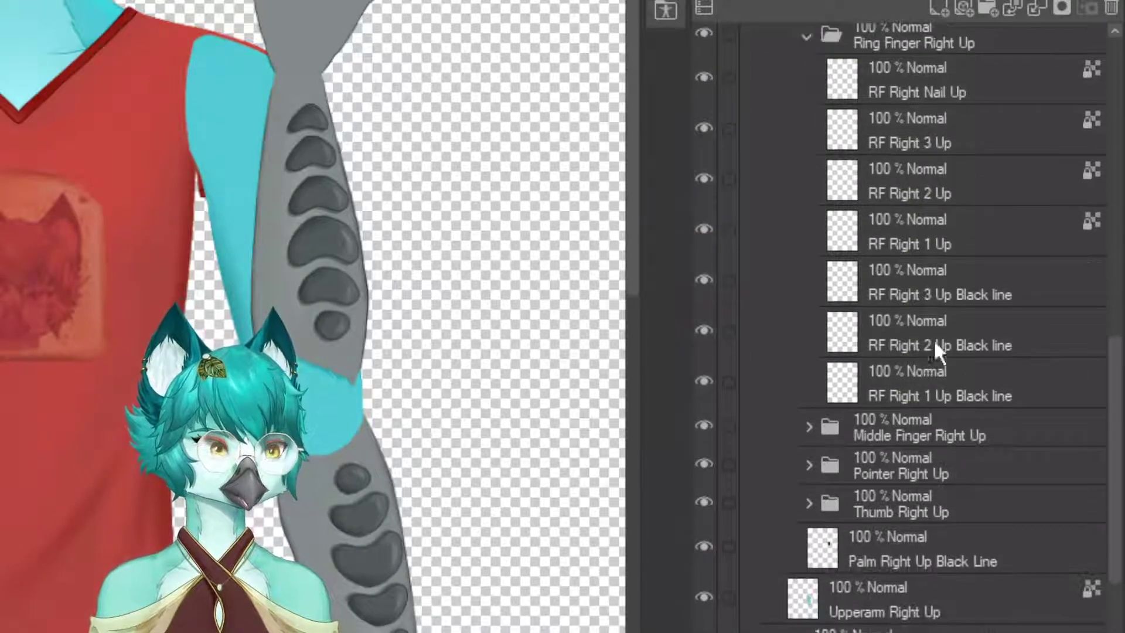
- Expand the Middle Finger Right Up folder and review its nail, segment and black line layers
click(808, 331)
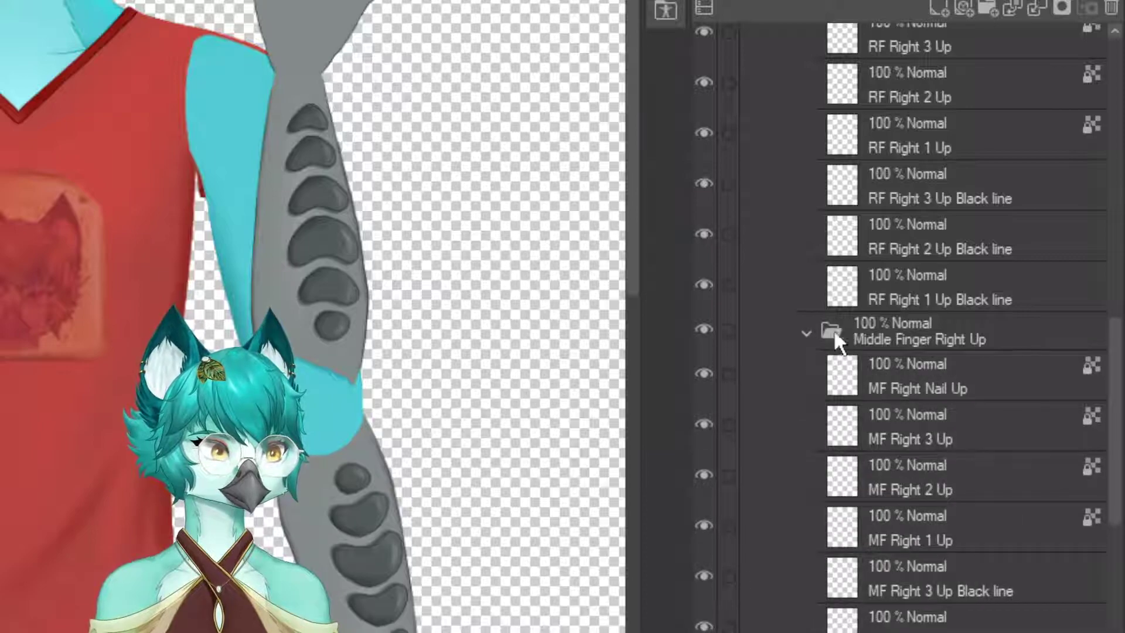
scroll(919, 322, down, 4)
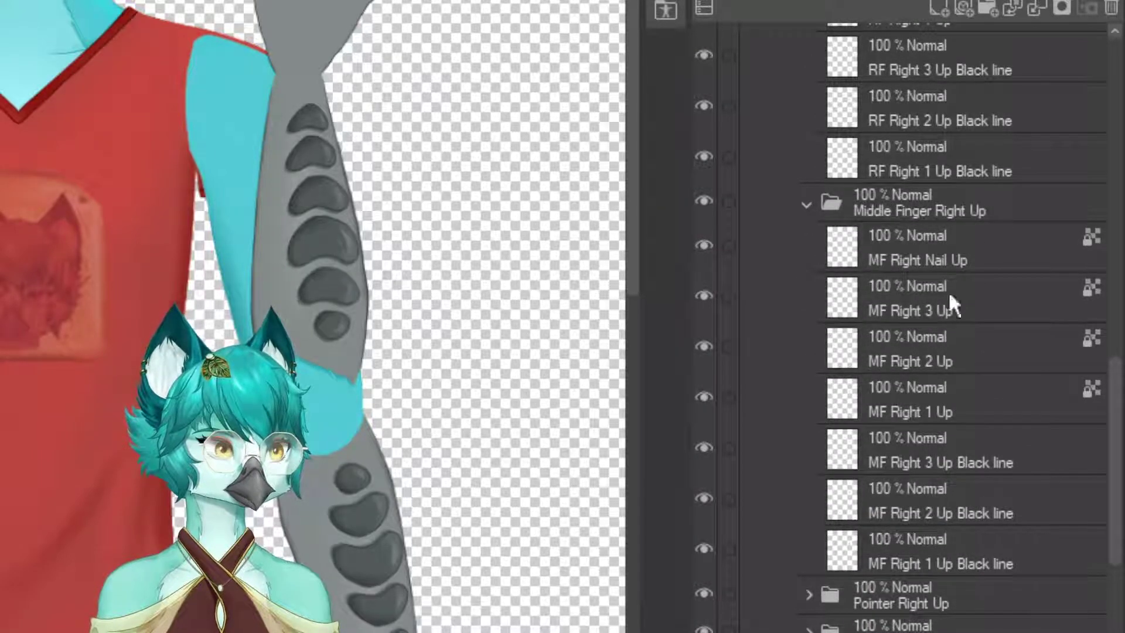
scroll(969, 304, down, 7)
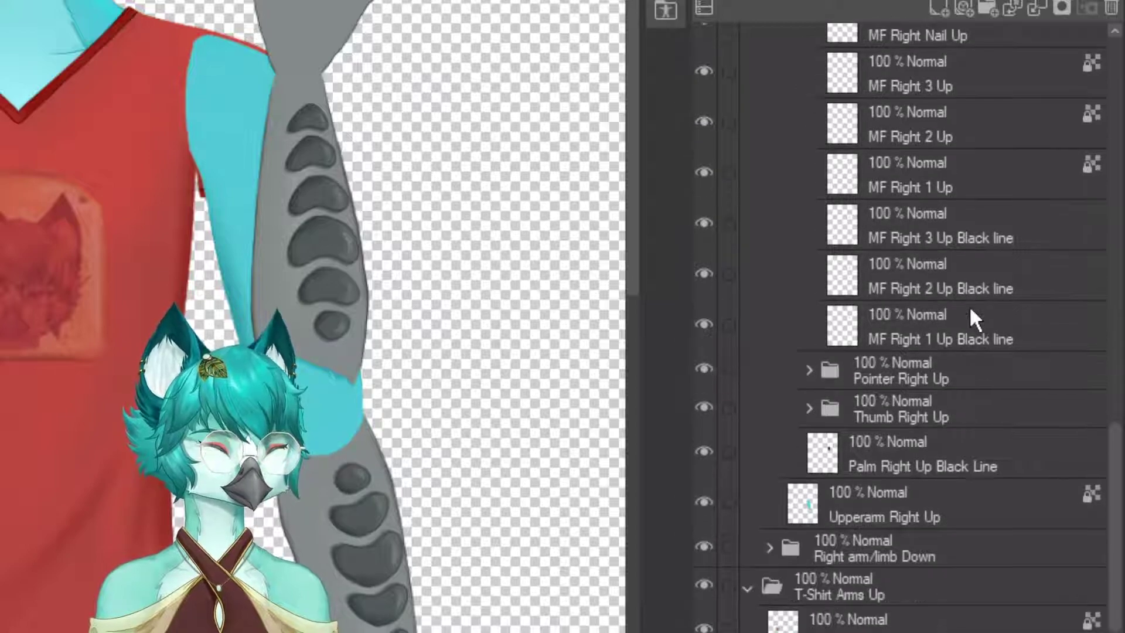
scroll(970, 310, down, 2)
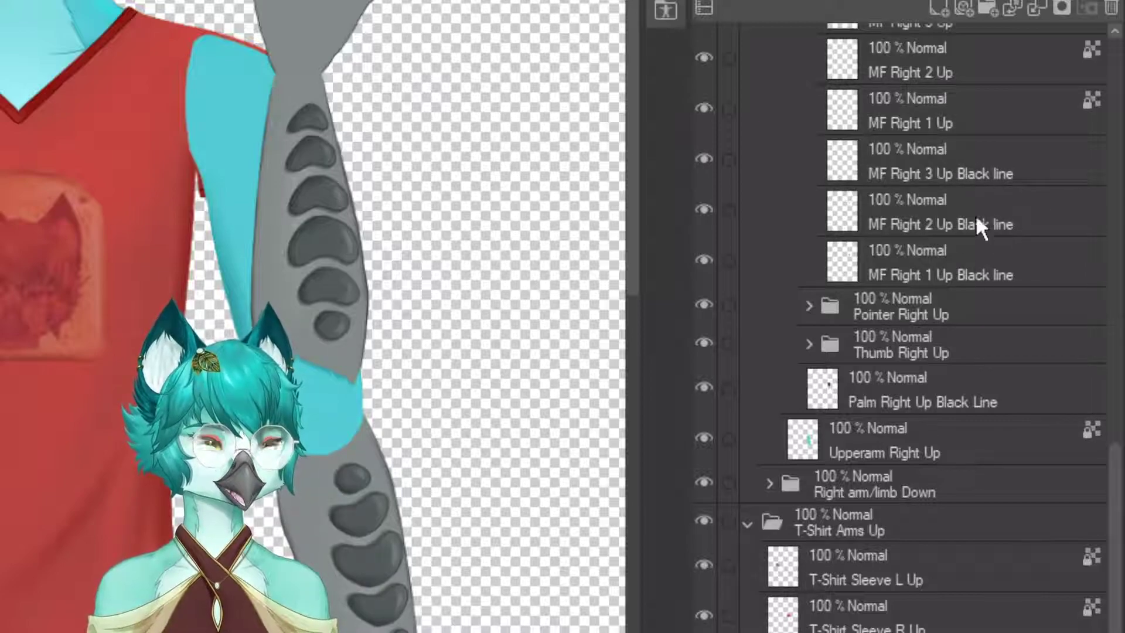
scroll(978, 226, up, 3)
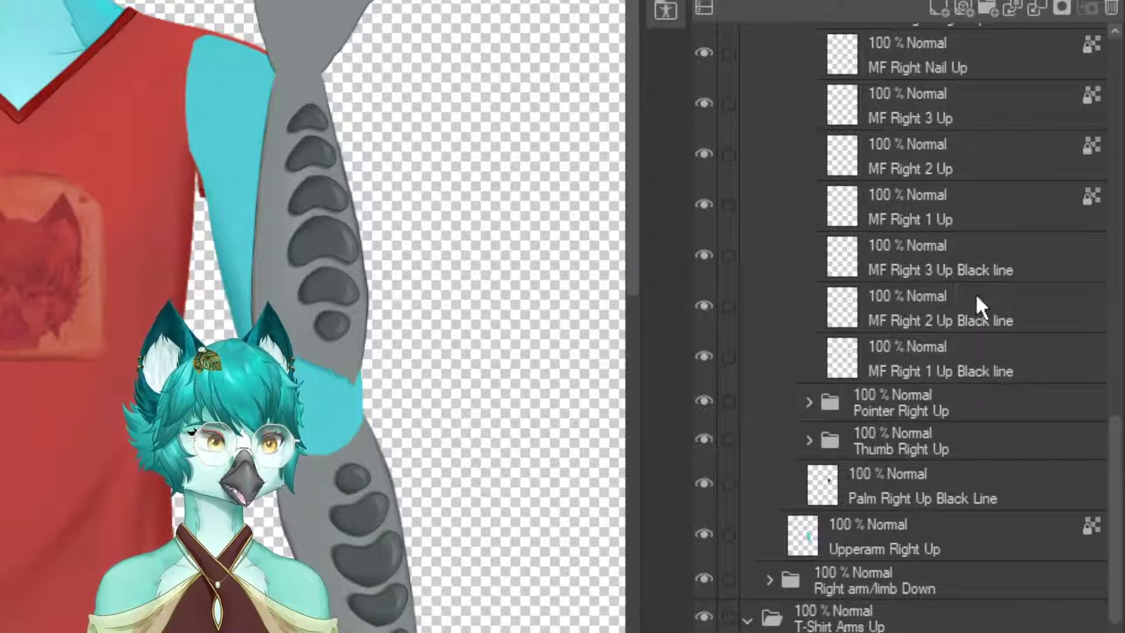
- Expand the Pointer Right Up folder and review its nail, segment and black line layers
scroll(975, 293, down, 5)
click(808, 244)
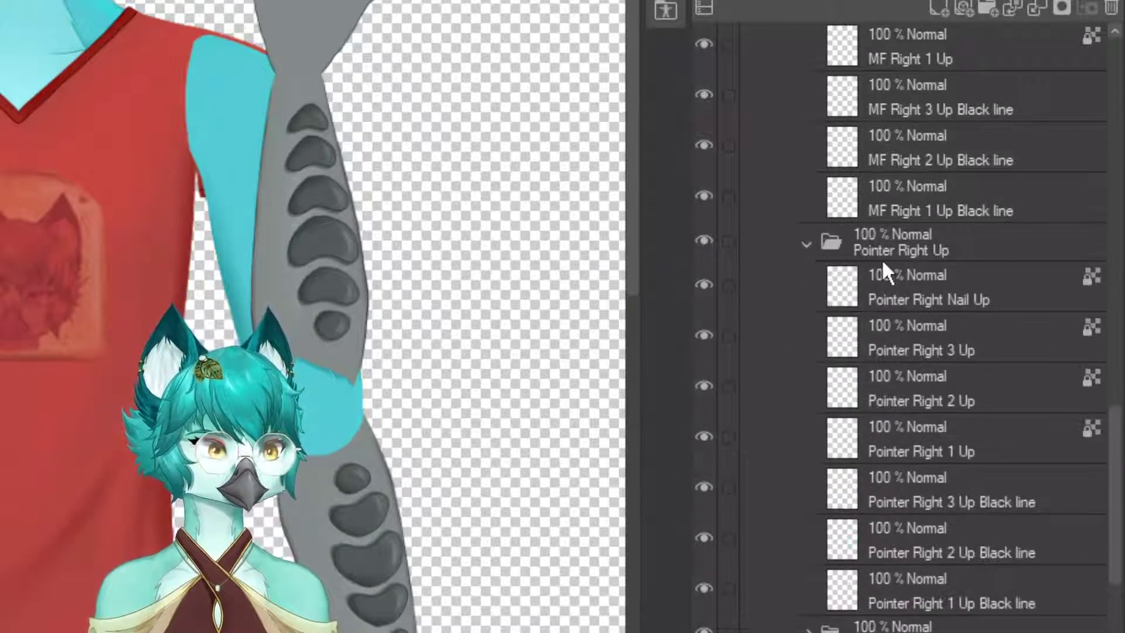
scroll(867, 264, down, 3)
scroll(976, 252, down, 3)
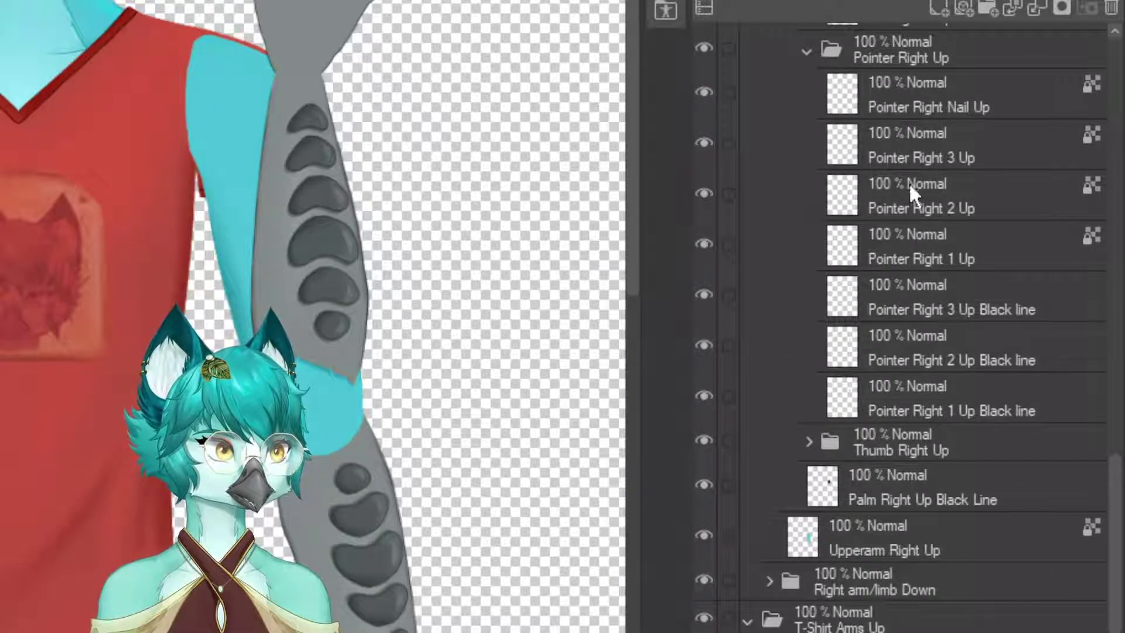
scroll(952, 336, down, 3)
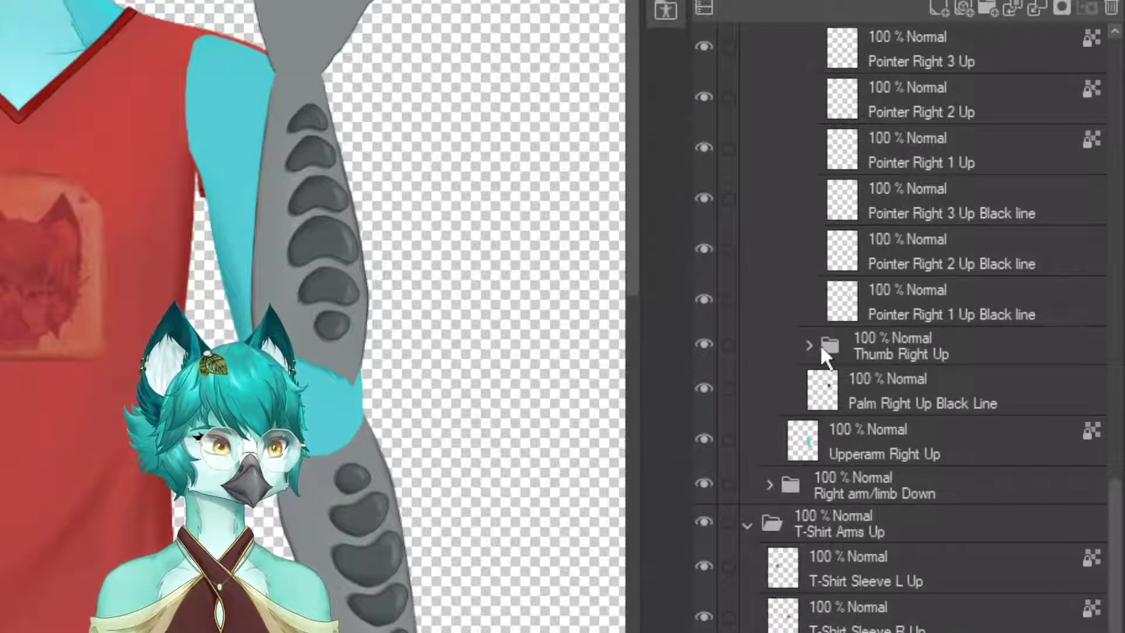
- Expand the Thumb Right Up folder and review its layers down to the Palm Right Up Black Line layer
click(810, 344)
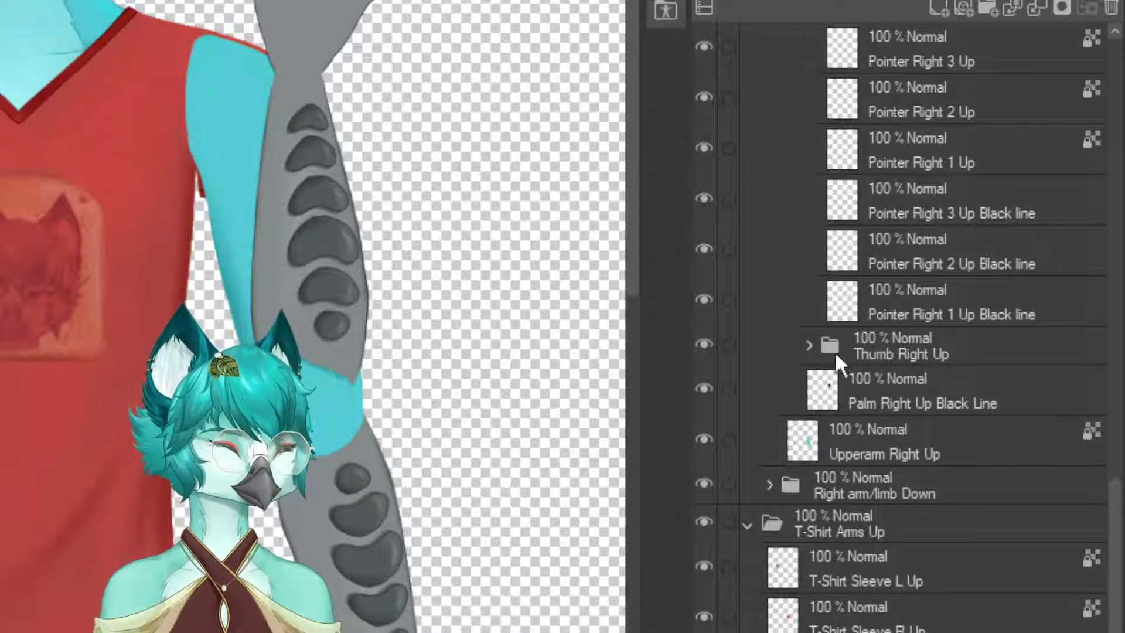
click(809, 346)
scroll(869, 353, down, 4)
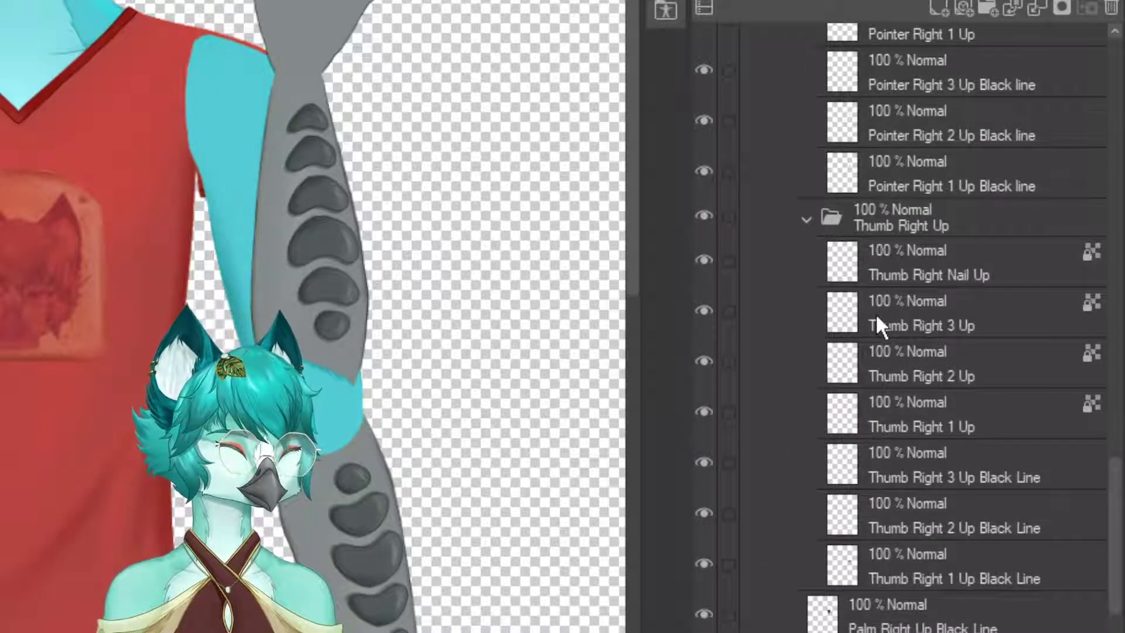
scroll(877, 319, down, 6)
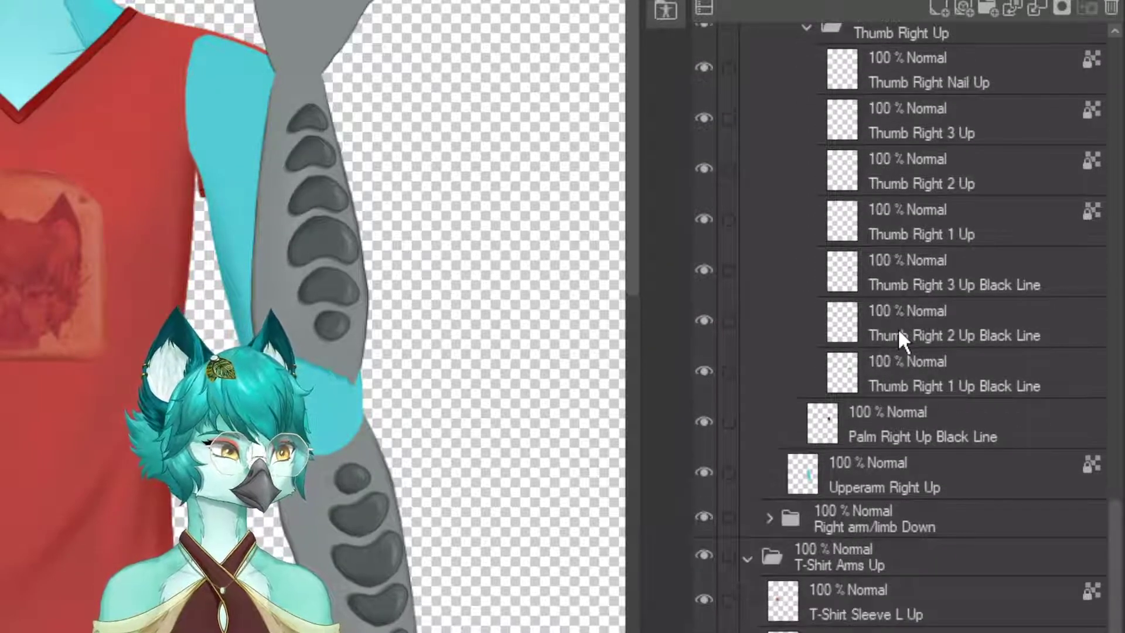
scroll(898, 337, down, 2)
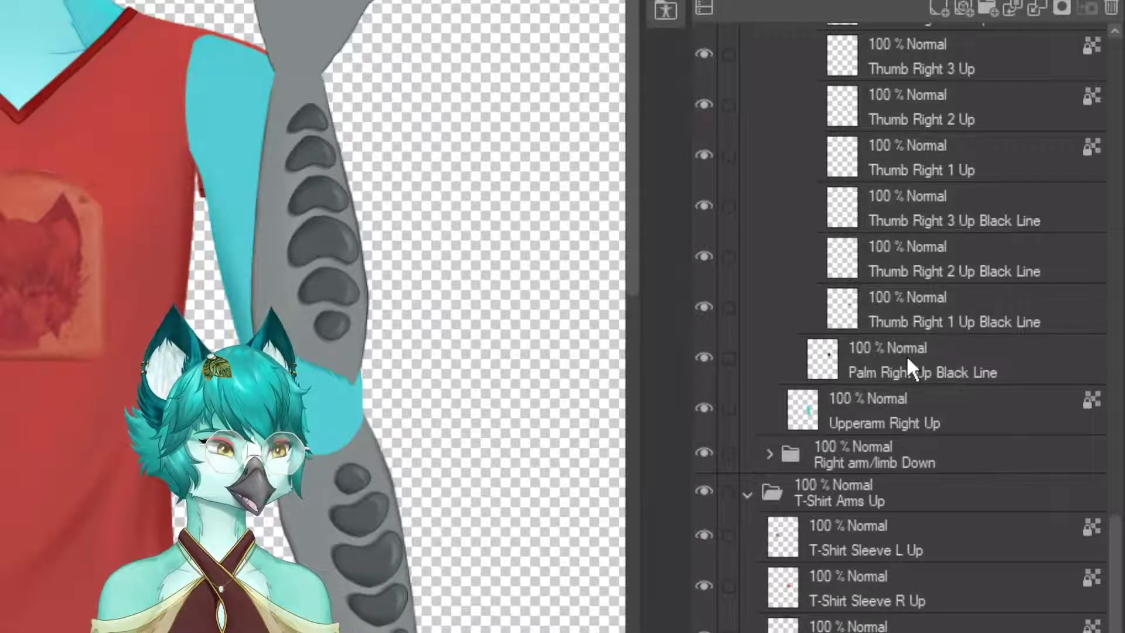
- Try shifting the Palm Right Up artwork sideways to inspect the Palm Right Up Black Line layer beneath, and undo the move
click(938, 373)
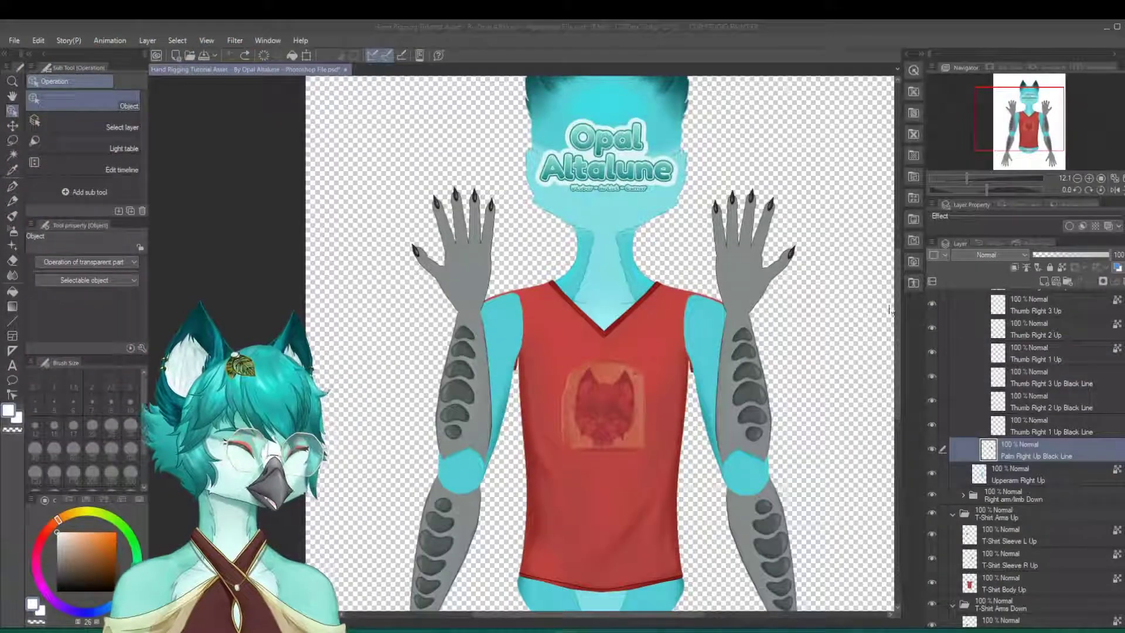
scroll(739, 246, up, 4)
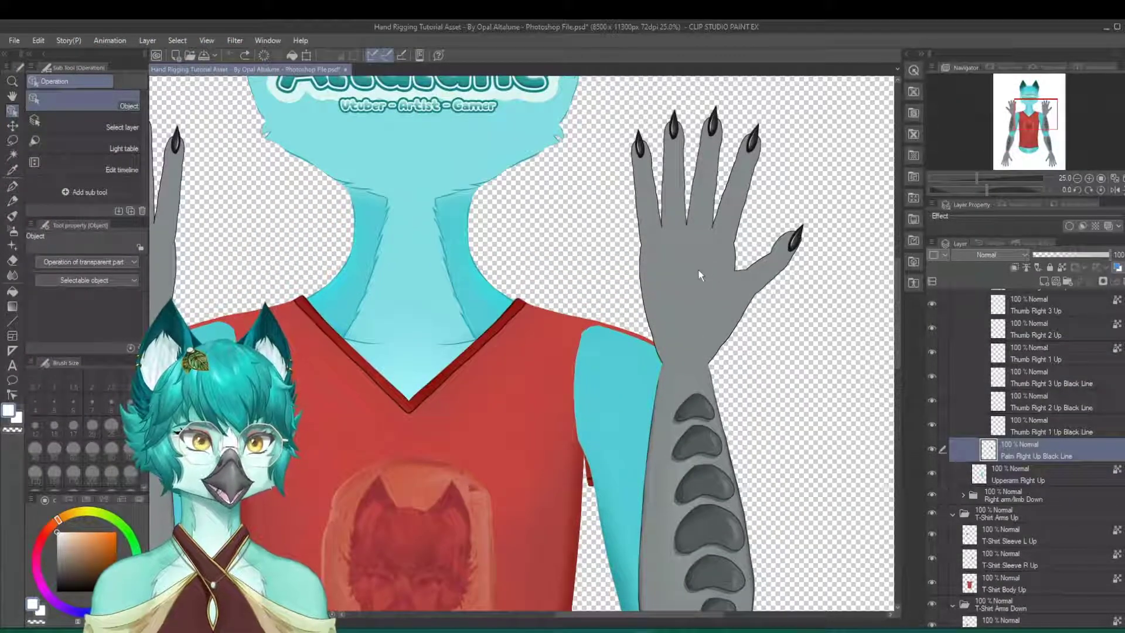
drag(699, 275, 725, 279)
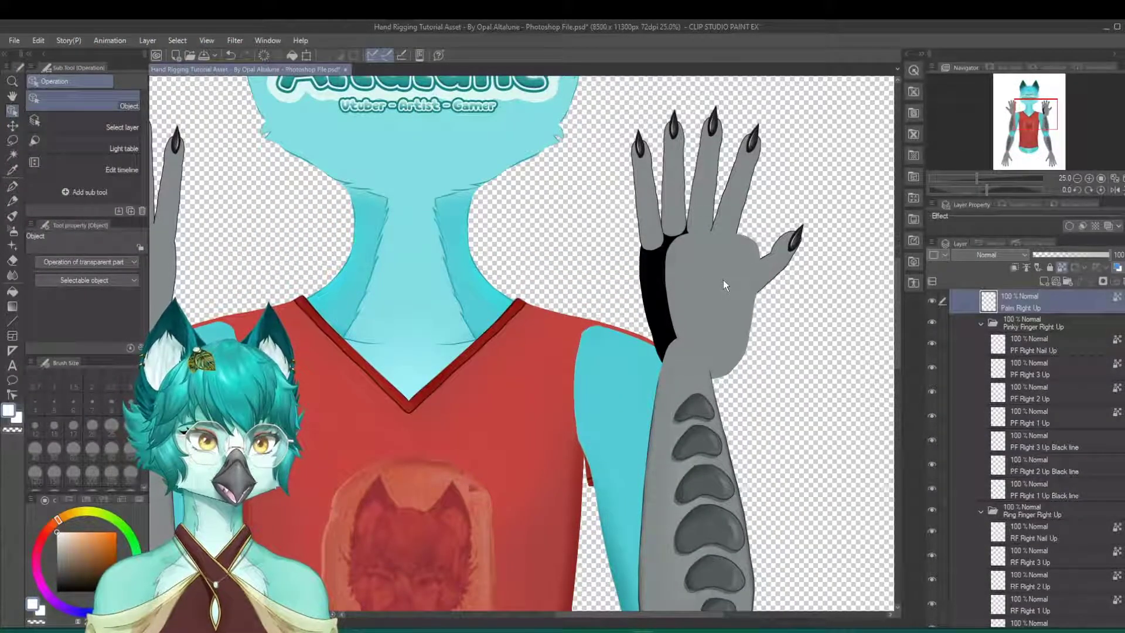
click(655, 287)
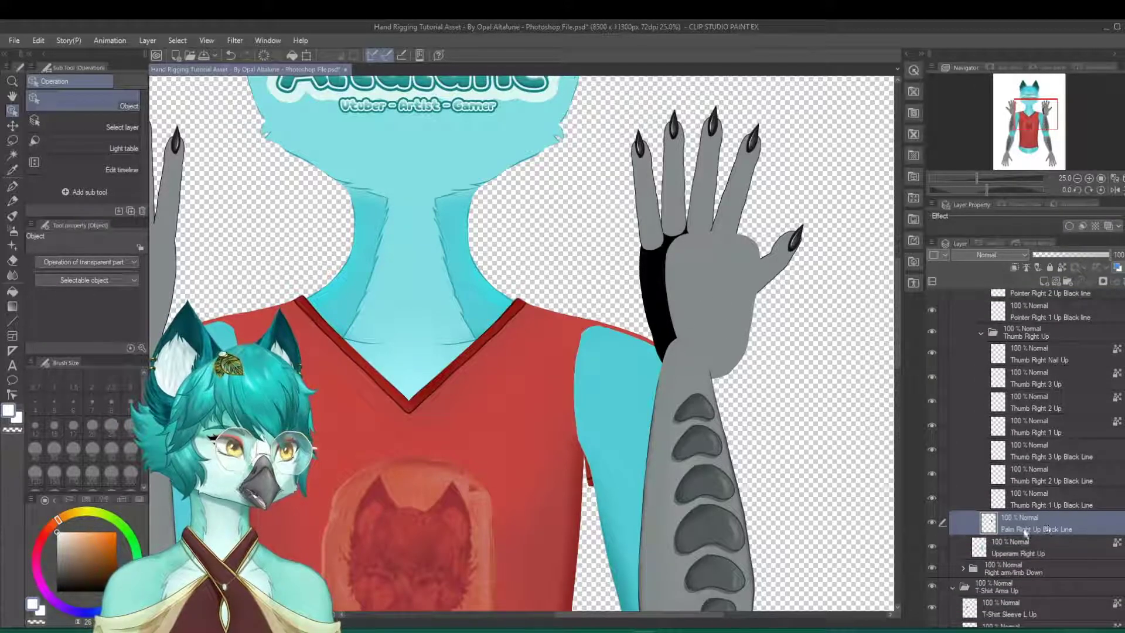
key(ctrl+z)
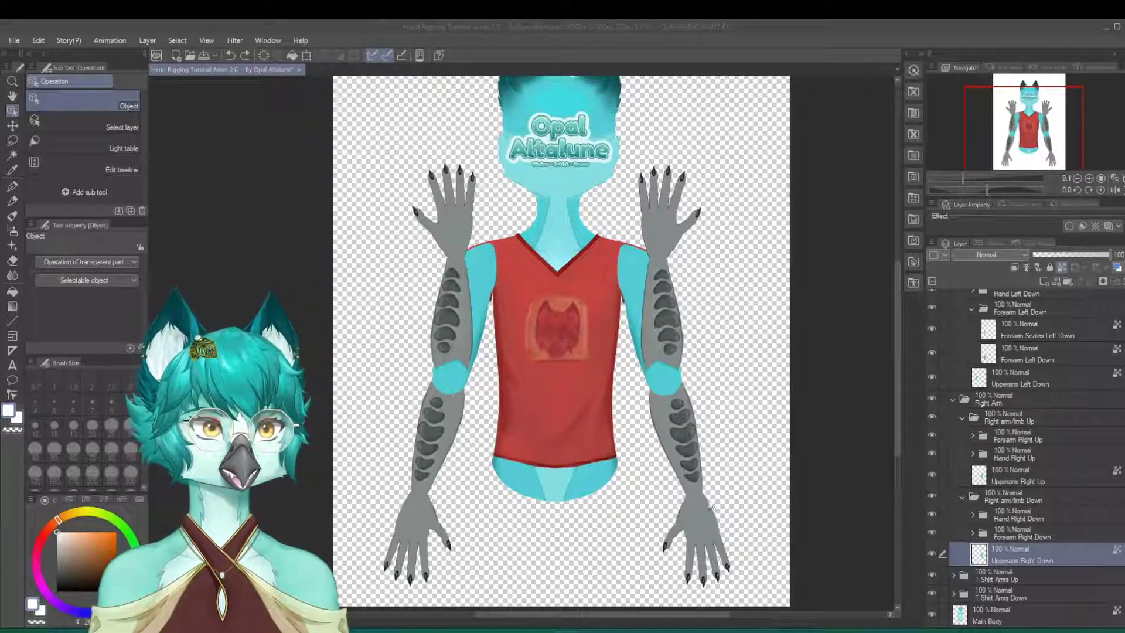
- Hide the Right arm/limb Up folder, and try and undo moving the Forearm Right Down and Upperarm Right Down layers
click(931, 416)
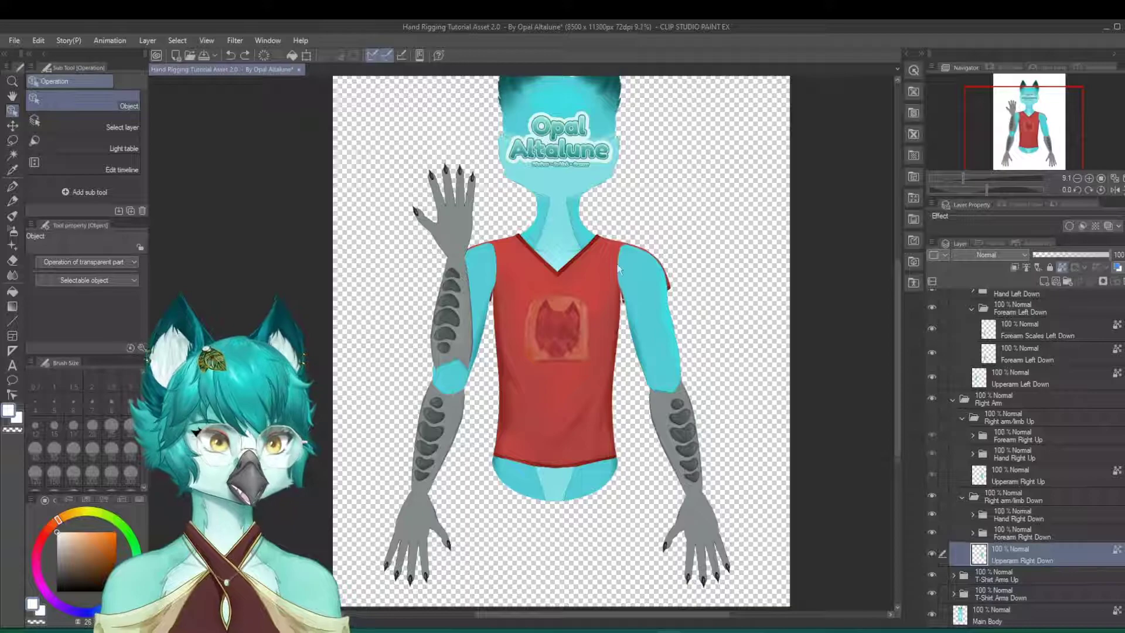
scroll(639, 414, up, 4)
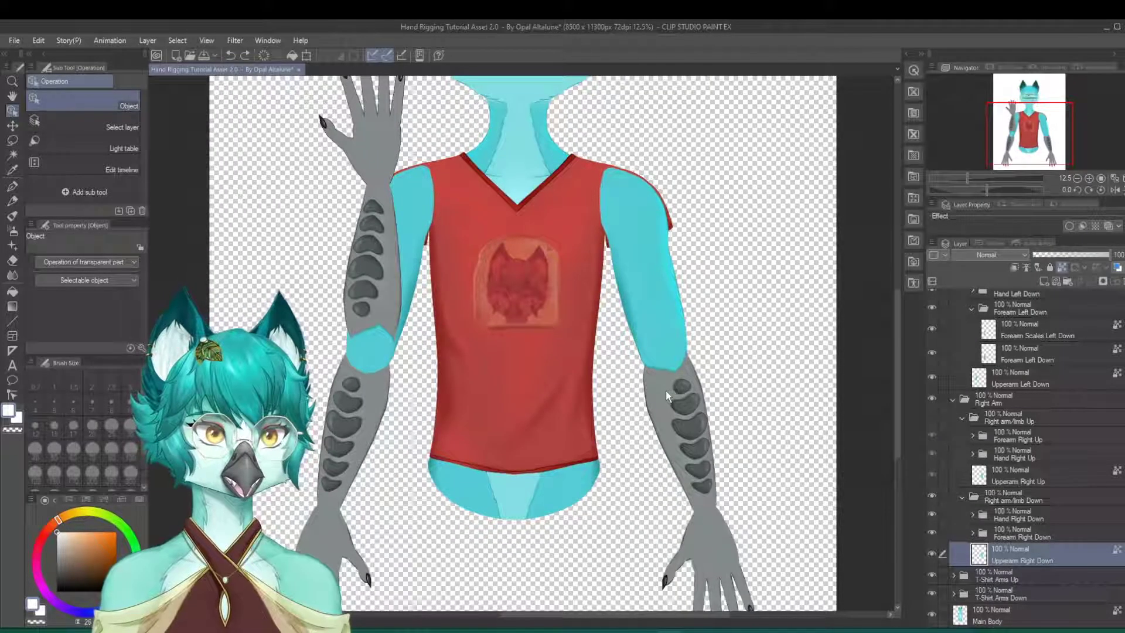
drag(660, 387, 716, 389)
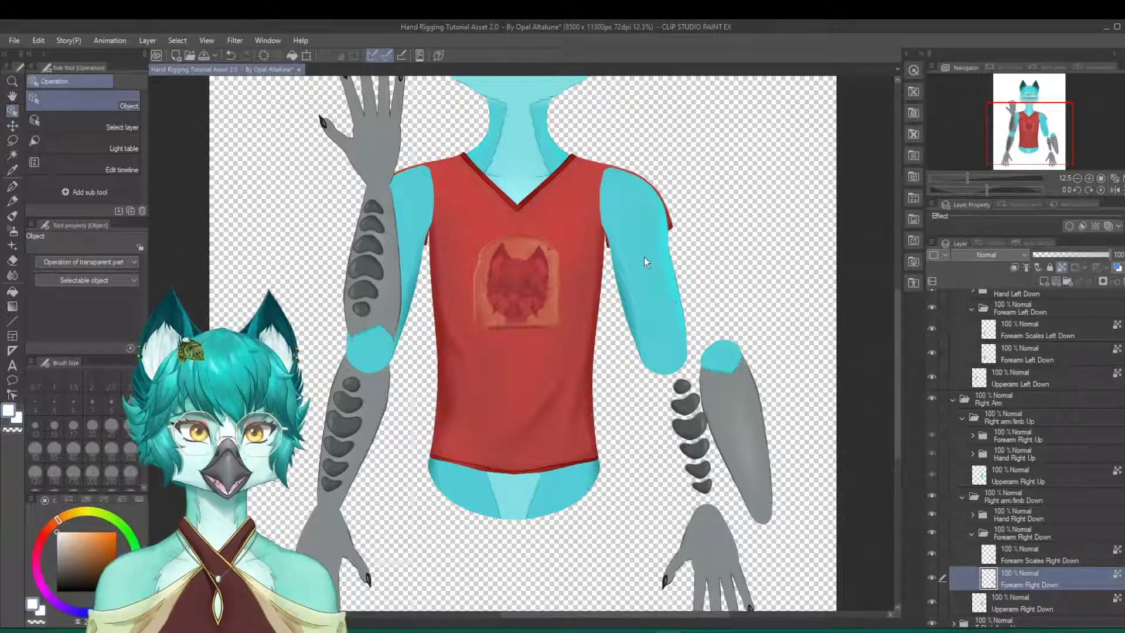
mouse_move(644, 256)
mouse_down()
mouse_move(681, 248)
mouse_move(659, 252)
mouse_up()
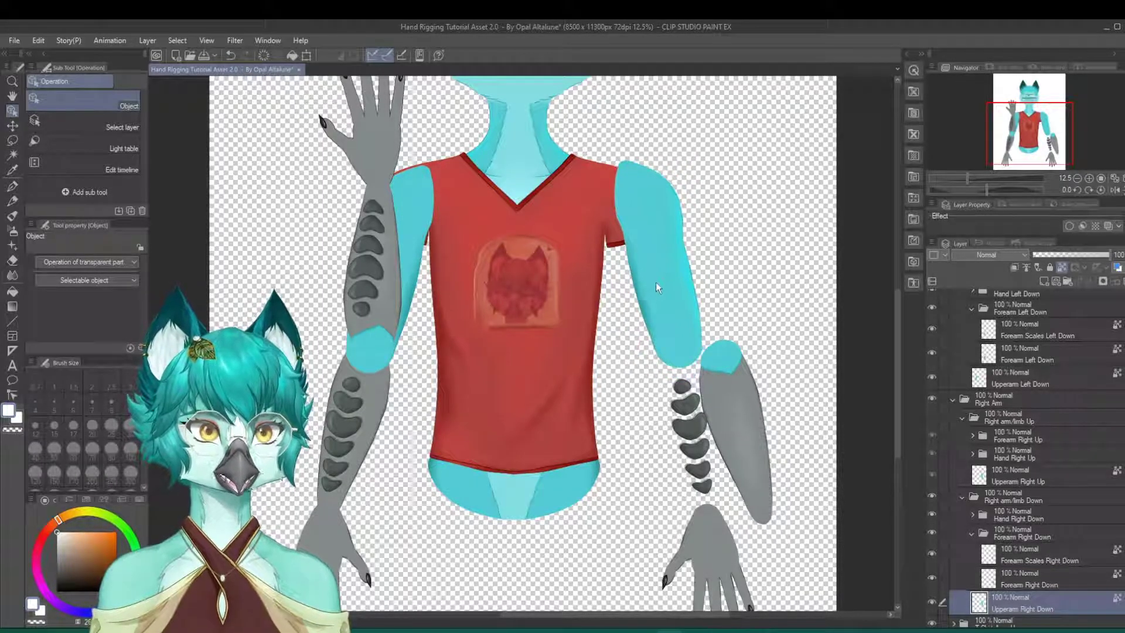
key(ctrl+z)
key(ctrl+z)
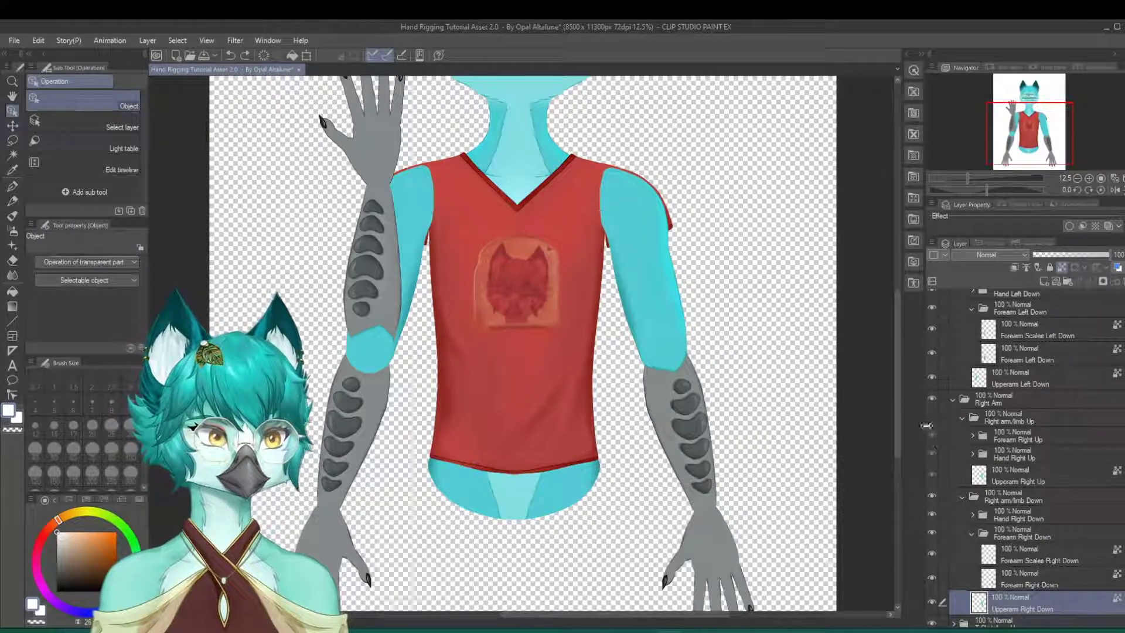
- Hide the Right arm/limb Down folder and show the Right arm/limb Up folder
click(932, 495)
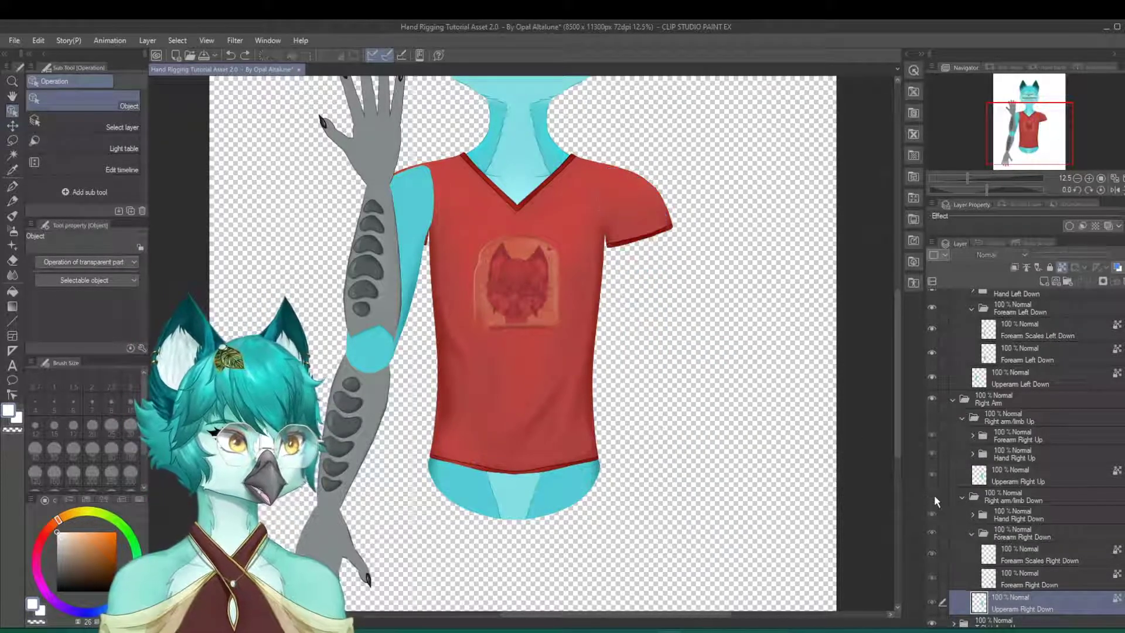
click(931, 418)
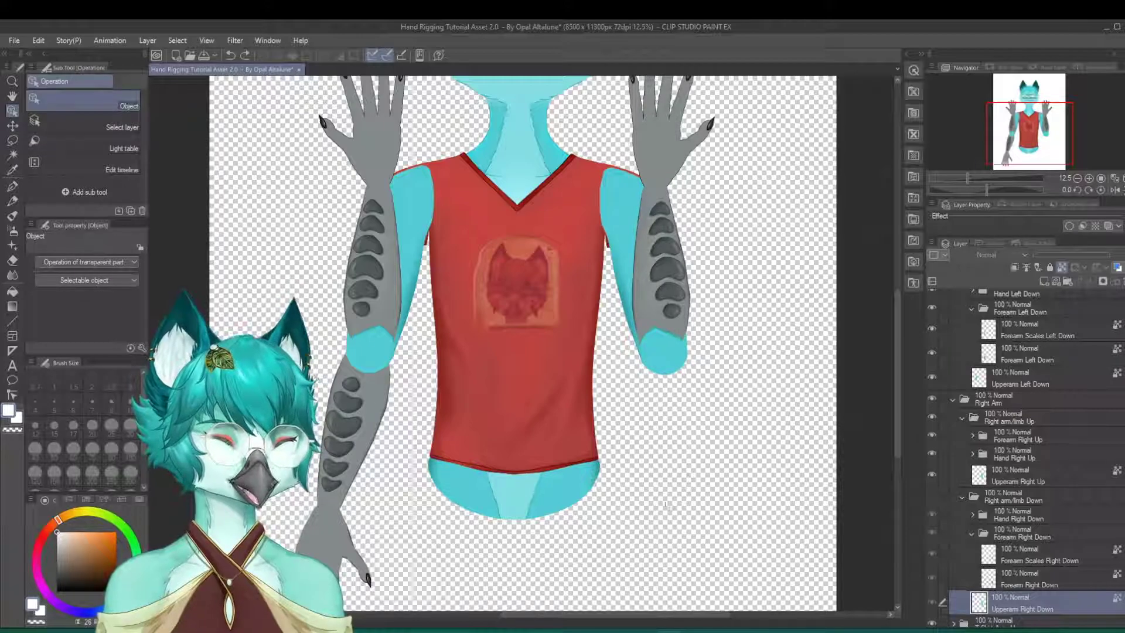
- Try moving the Upperarm Right Up layer outward and the Forearm Right Up layer inward, and undo both moves
scroll(628, 349, down, 3)
scroll(628, 349, up, 5)
scroll(628, 349, up, 1)
drag(647, 363, 782, 359)
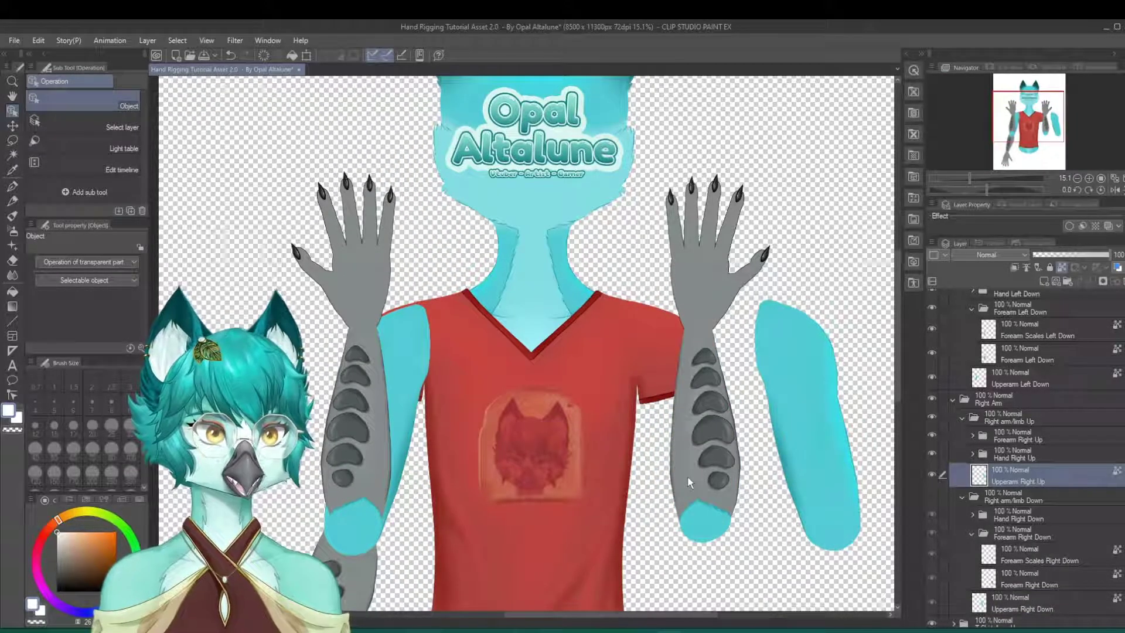
drag(687, 475, 647, 504)
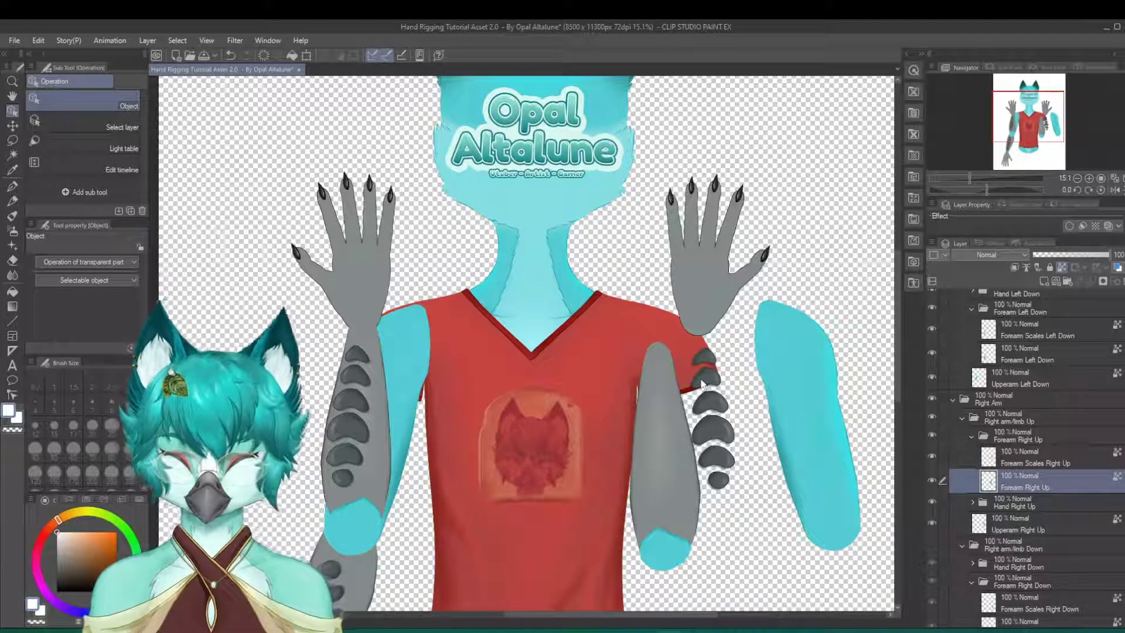
key(ctrl+z)
key(ctrl+y)
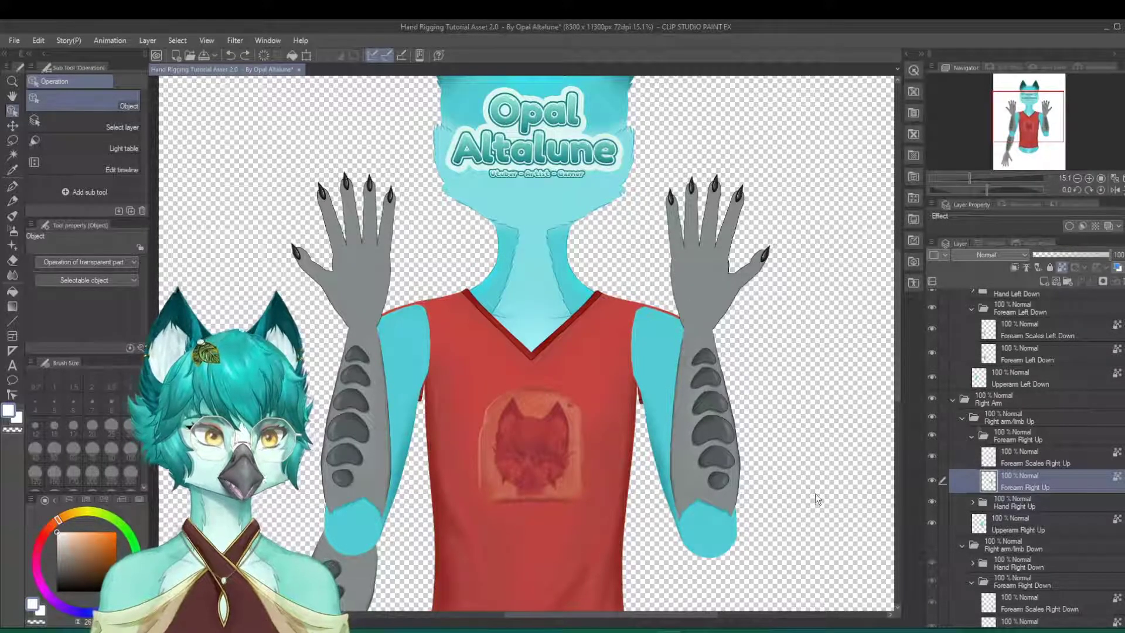
- Try pulling the Forearm Right Up layer away from its scales and nudging the Upperarm Right Up layer, and undo the moves
scroll(662, 234, down, 1)
drag(662, 234, 719, 261)
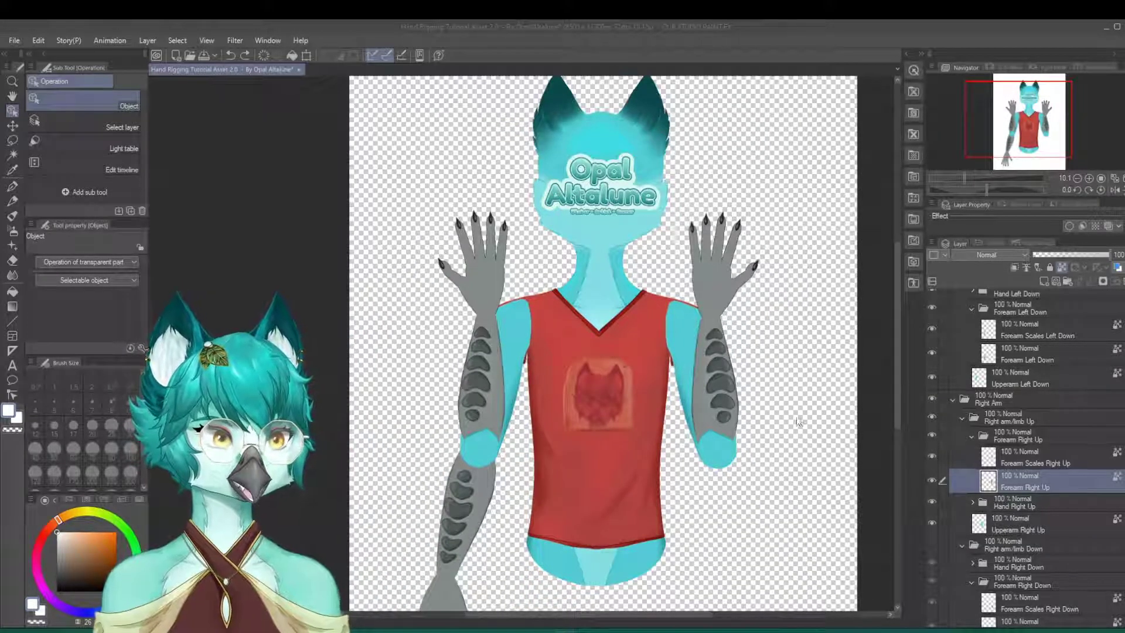
scroll(797, 422, up, 2)
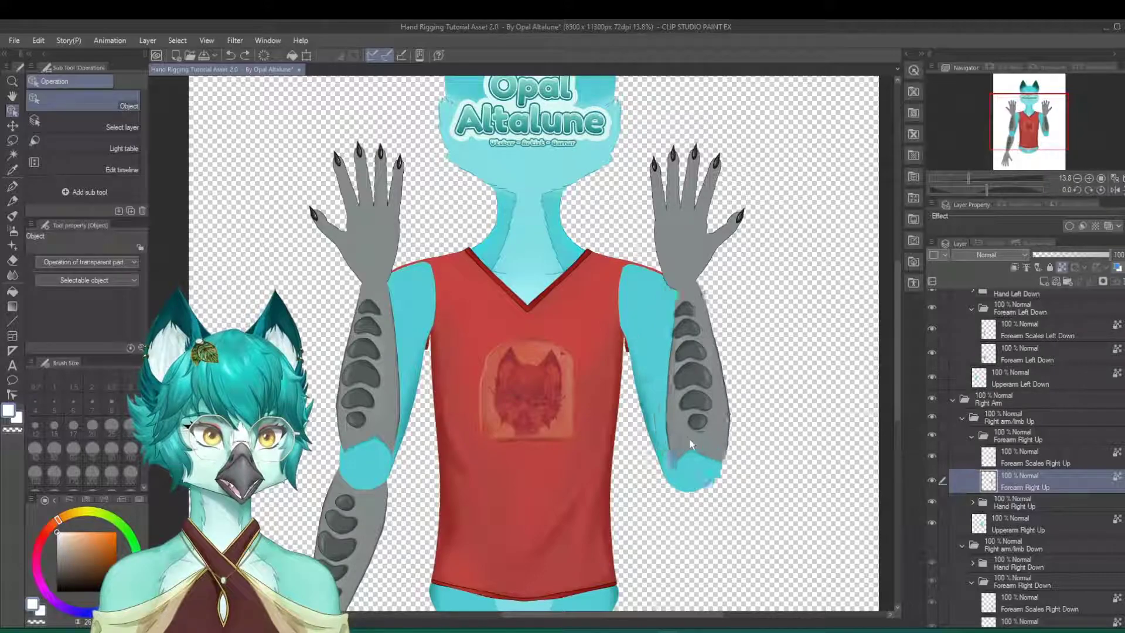
drag(690, 444, 782, 419)
drag(641, 446, 630, 442)
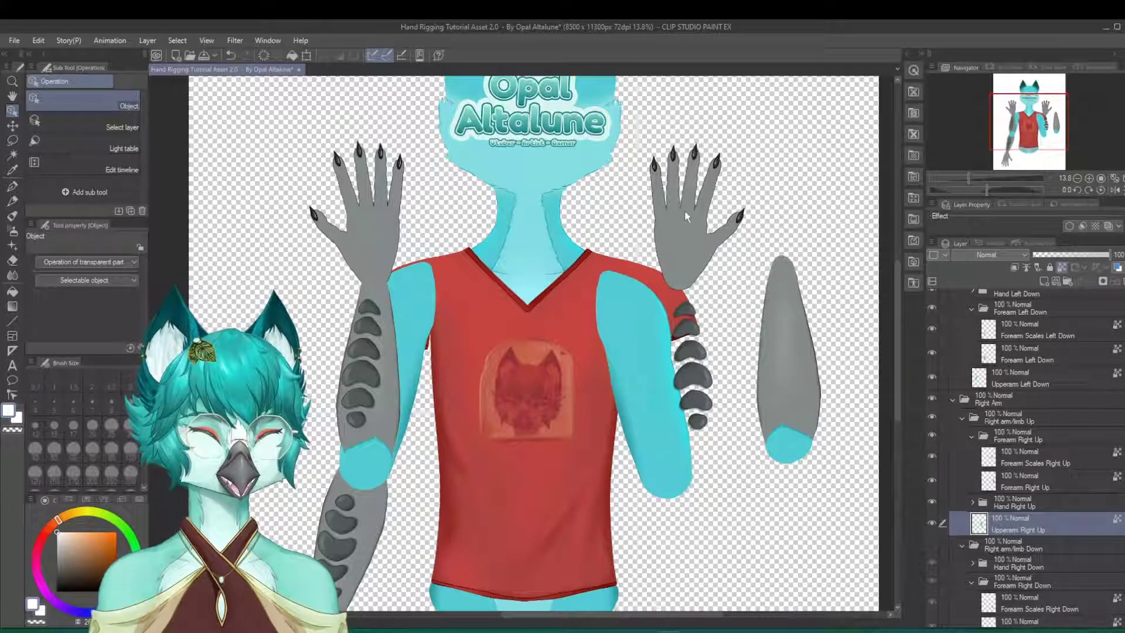
key(ctrl+z)
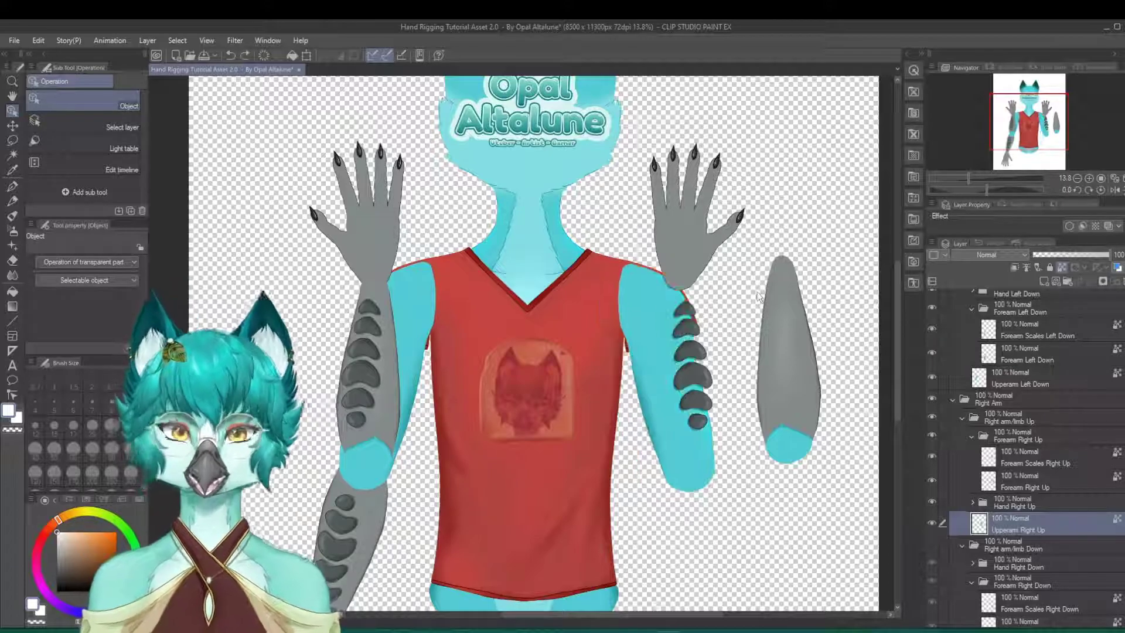
key(ctrl+z)
scroll(656, 197, down, 2)
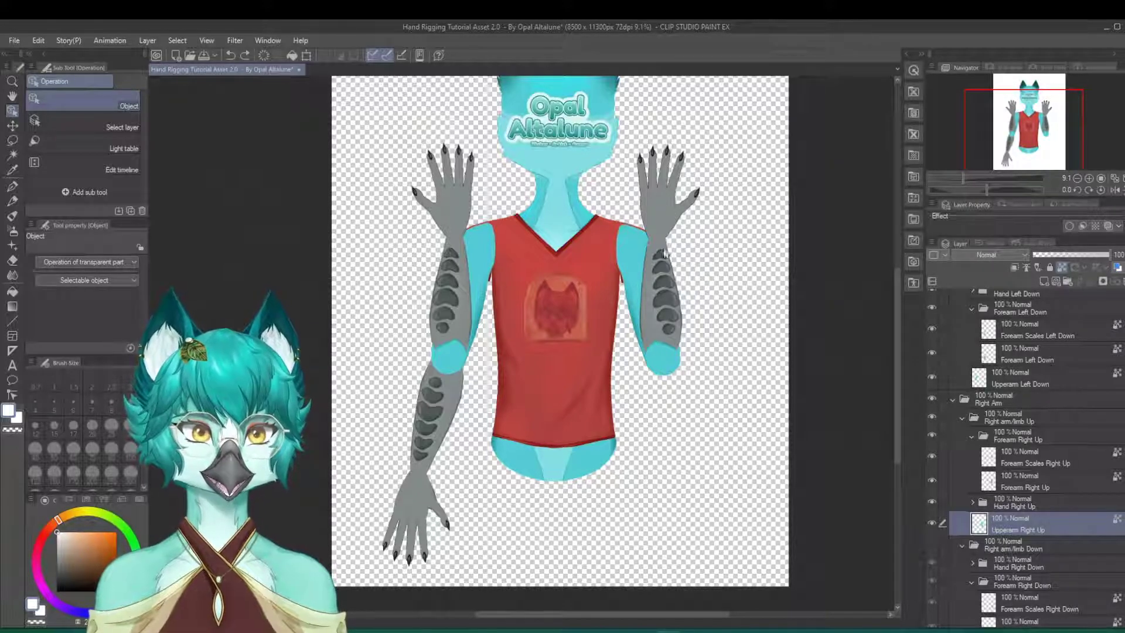
scroll(697, 445, down, 2)
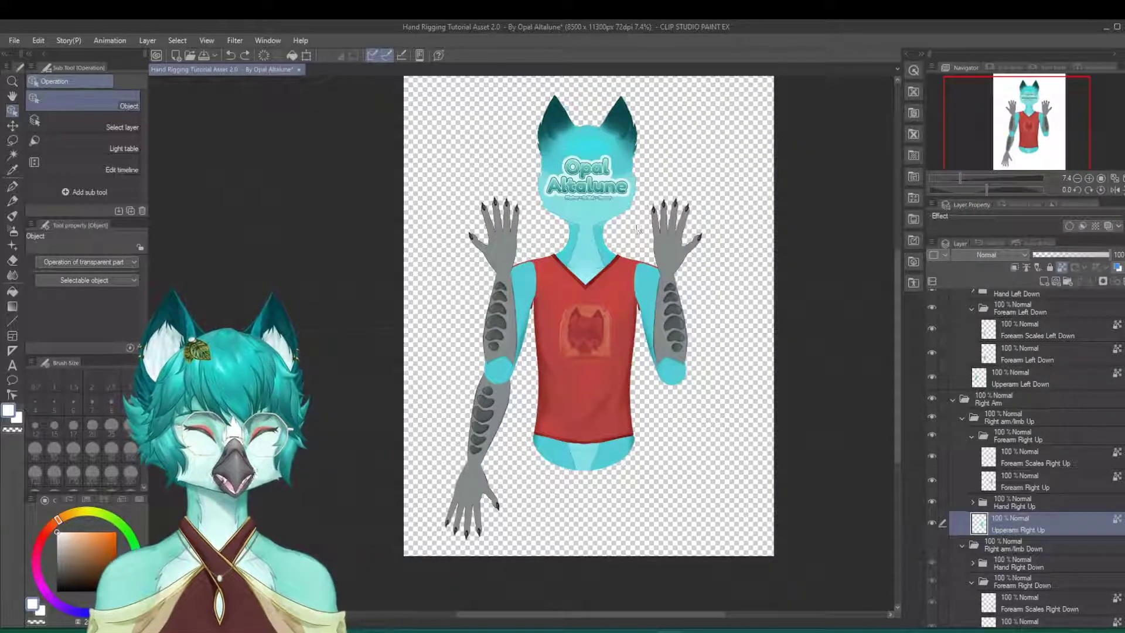
scroll(472, 230, up, 2)
scroll(472, 229, down, 1)
scroll(652, 331, up, 3)
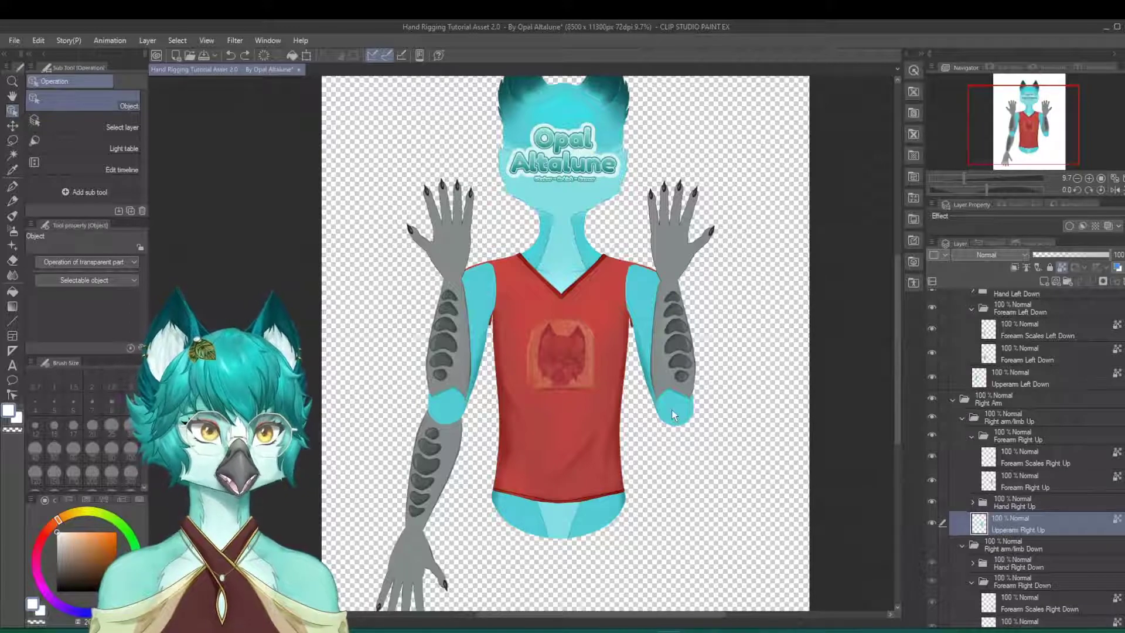
scroll(530, 331, down, 1)
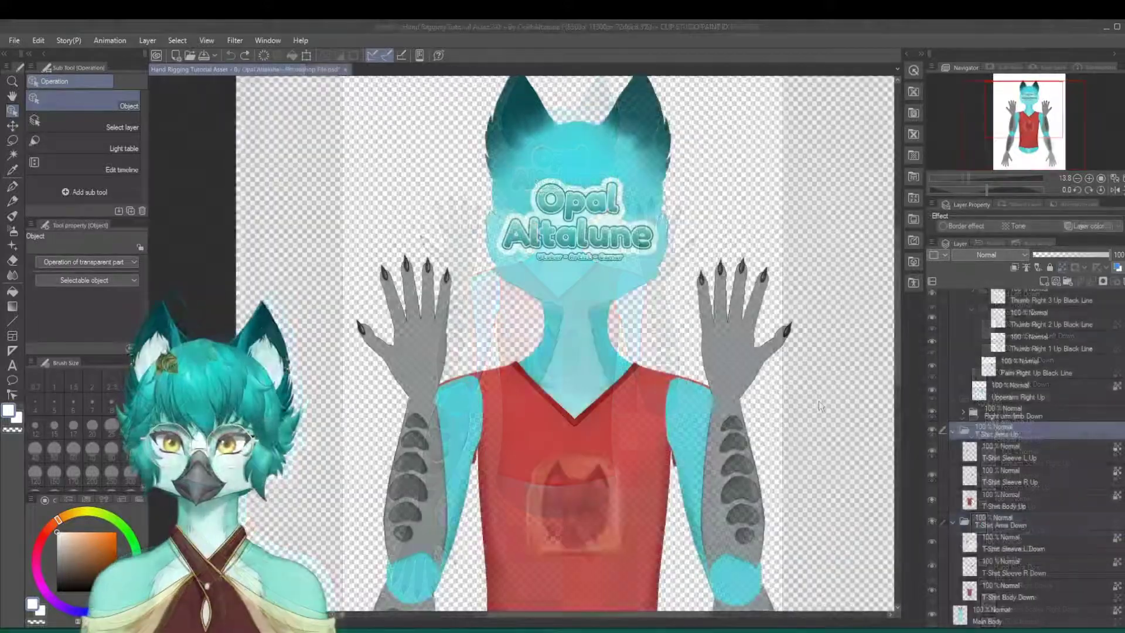
- Try pulling apart the raised right hand's pinky segments, their black line layers and the nail beside the hand
scroll(726, 332, up, 3)
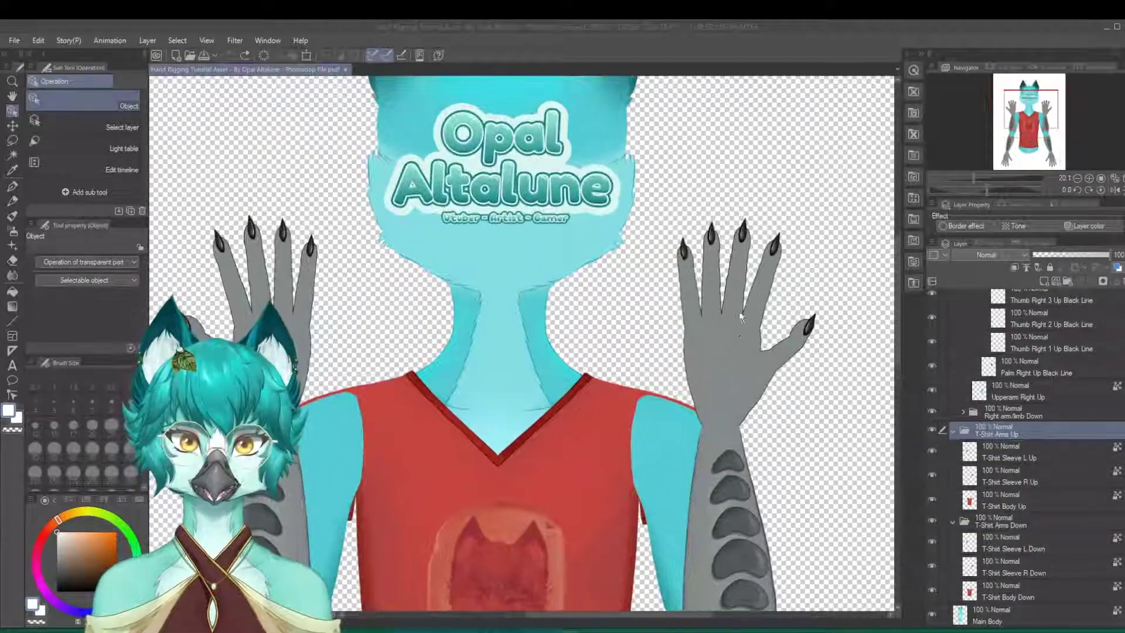
scroll(593, 328, up, 2)
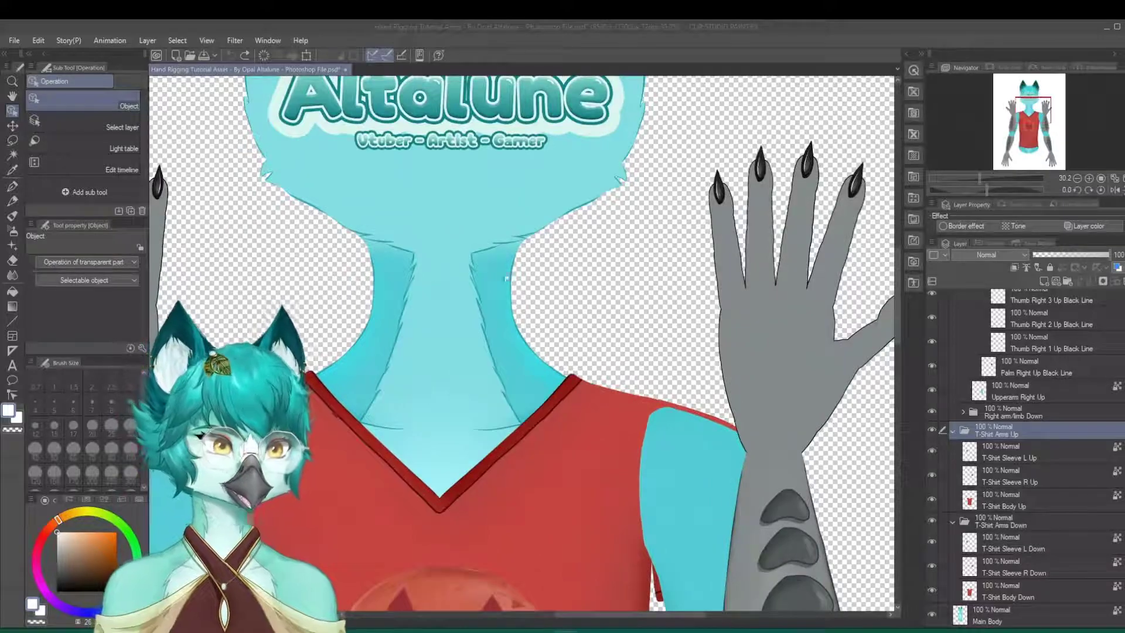
click(726, 281)
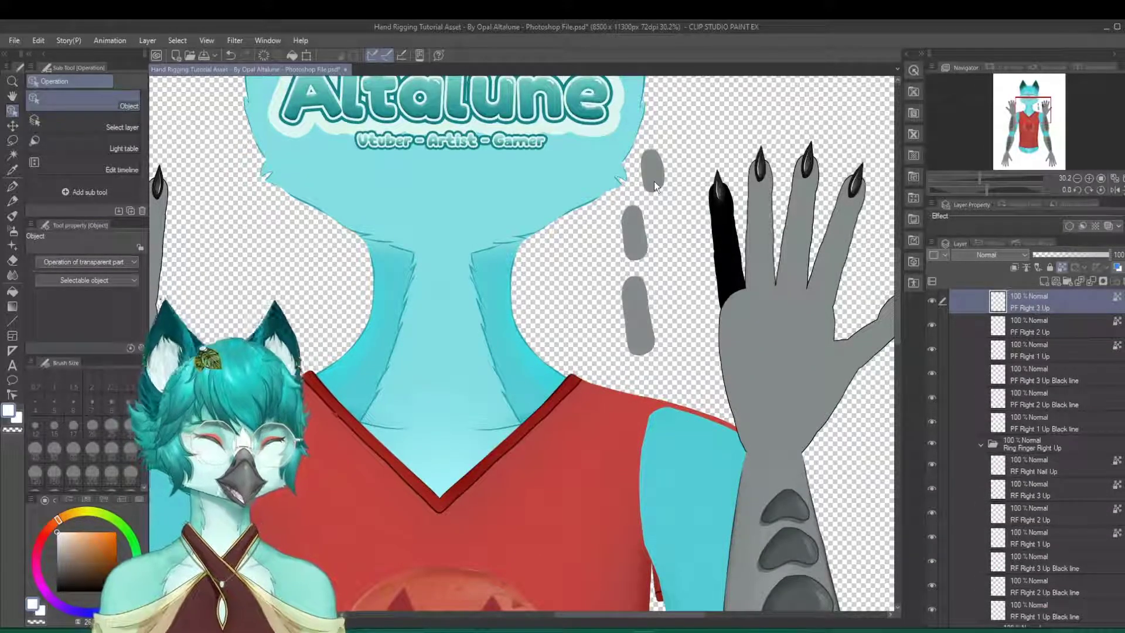
click(705, 303)
drag(705, 297, 703, 306)
drag(722, 235, 714, 151)
- Try shifting the Palm Right Up and Forearm Scales Right Up layers sideways, and align the PF Right 1 Up Black line piece with its column
click(765, 326)
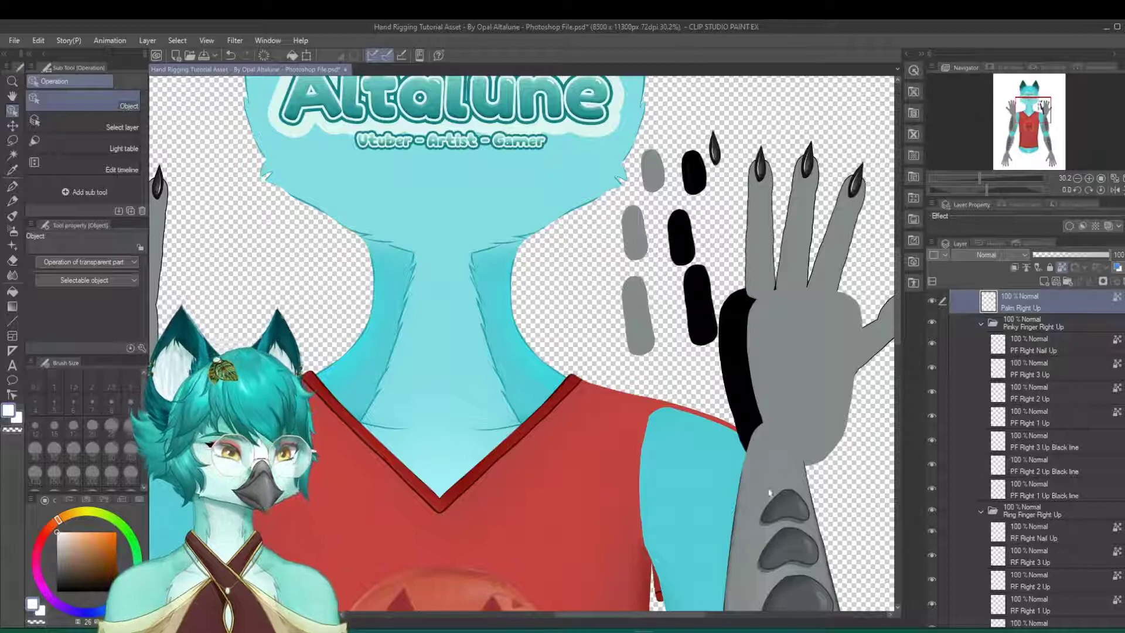
drag(784, 513, 689, 502)
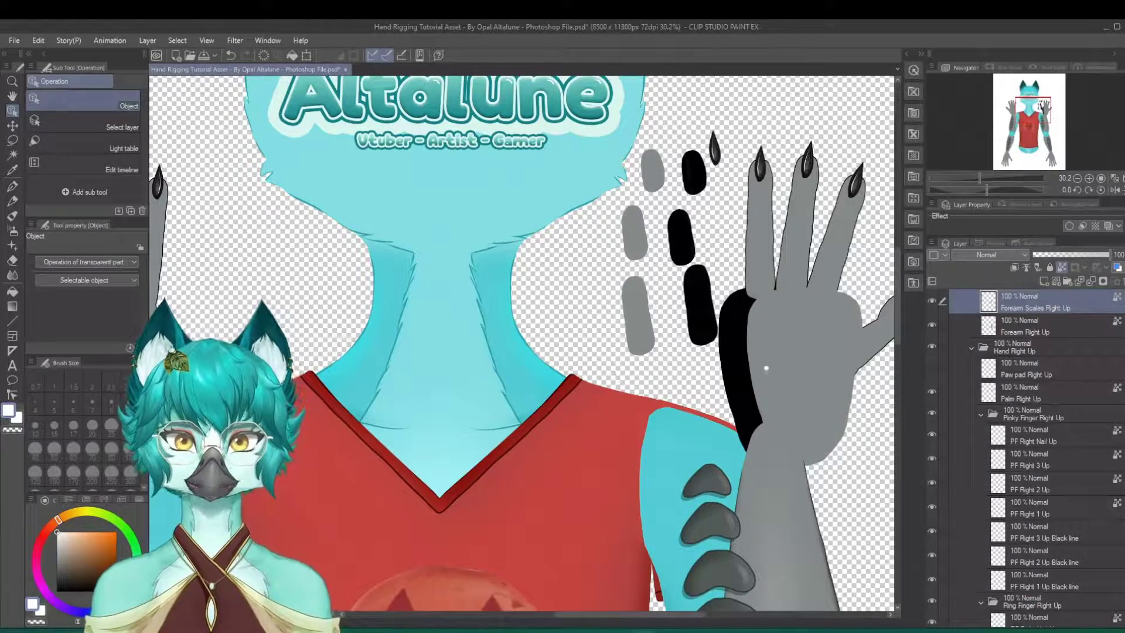
mouse_move(698, 314)
mouse_down()
mouse_move(680, 333)
mouse_move(682, 323)
mouse_up()
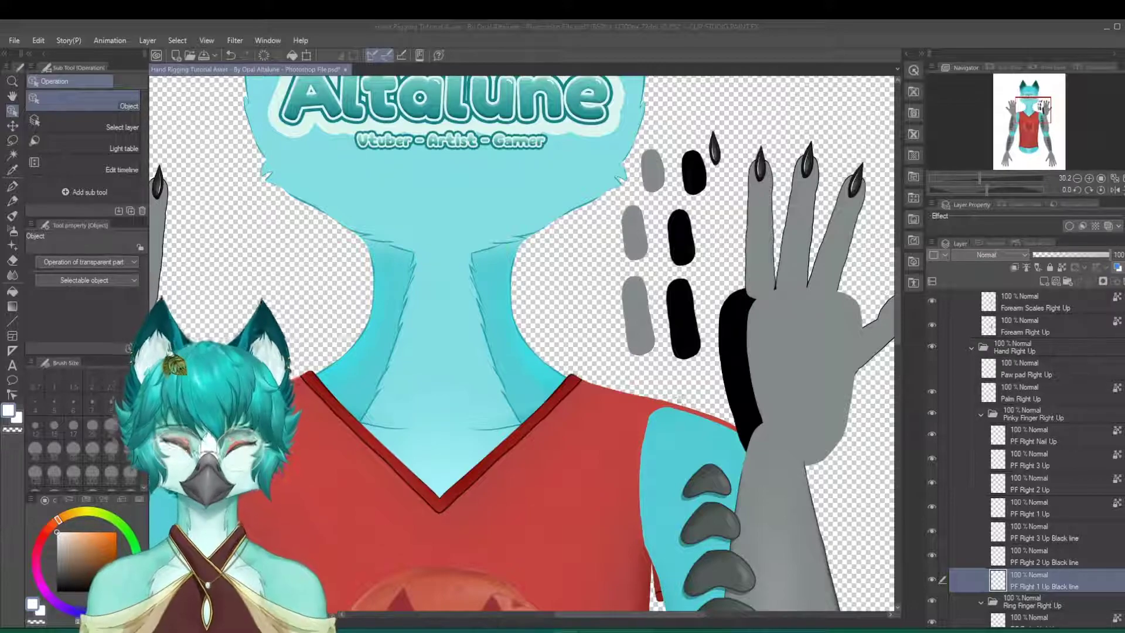
- Undo all trial moves of the pinky, palm and forearm scale layers on the raised right arm
key(ctrl+z)
key(ctrl+z)
key(ctrl+z)
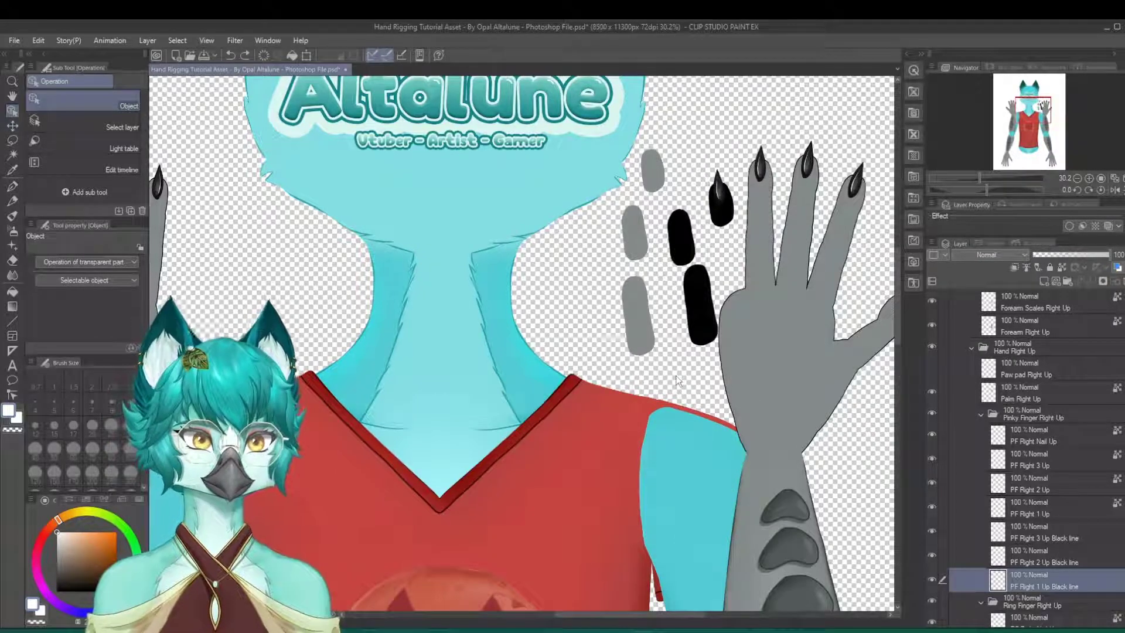
key(ctrl+z)
key(ctrl+z)
key(ctrl+z)
key(ctrl+z)
key(ctrl+z)
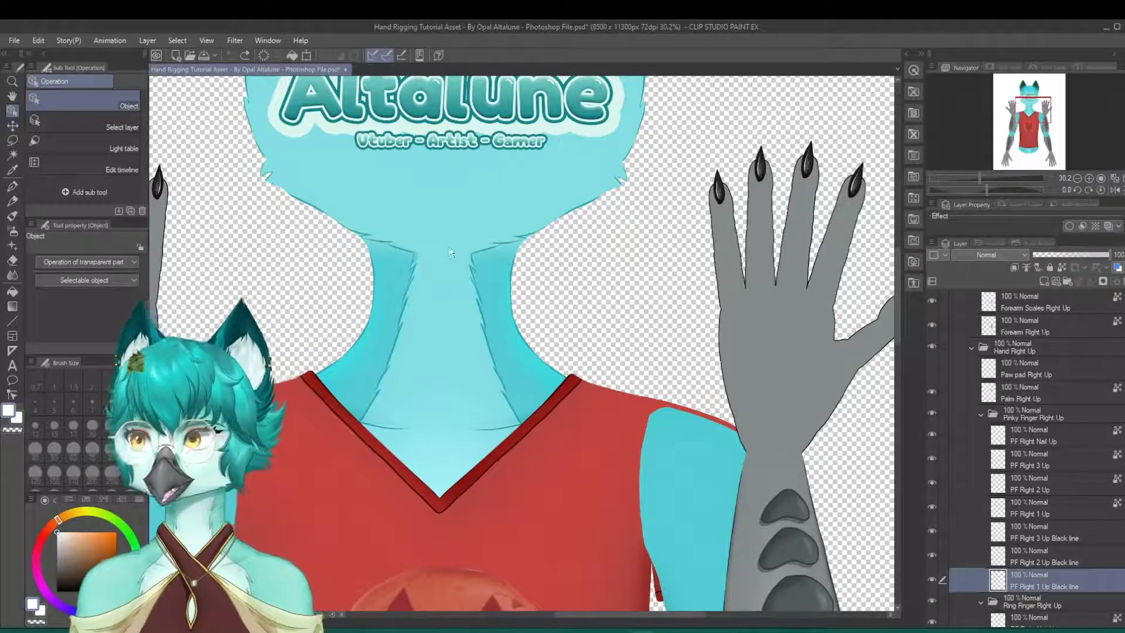
click(16, 43)
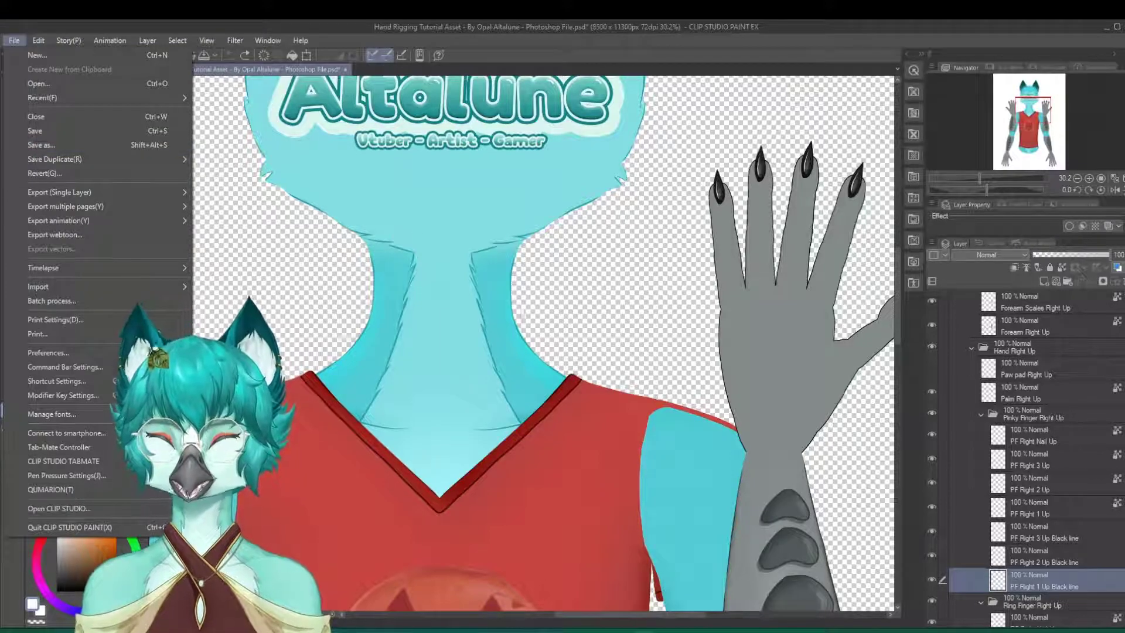
click(461, 39)
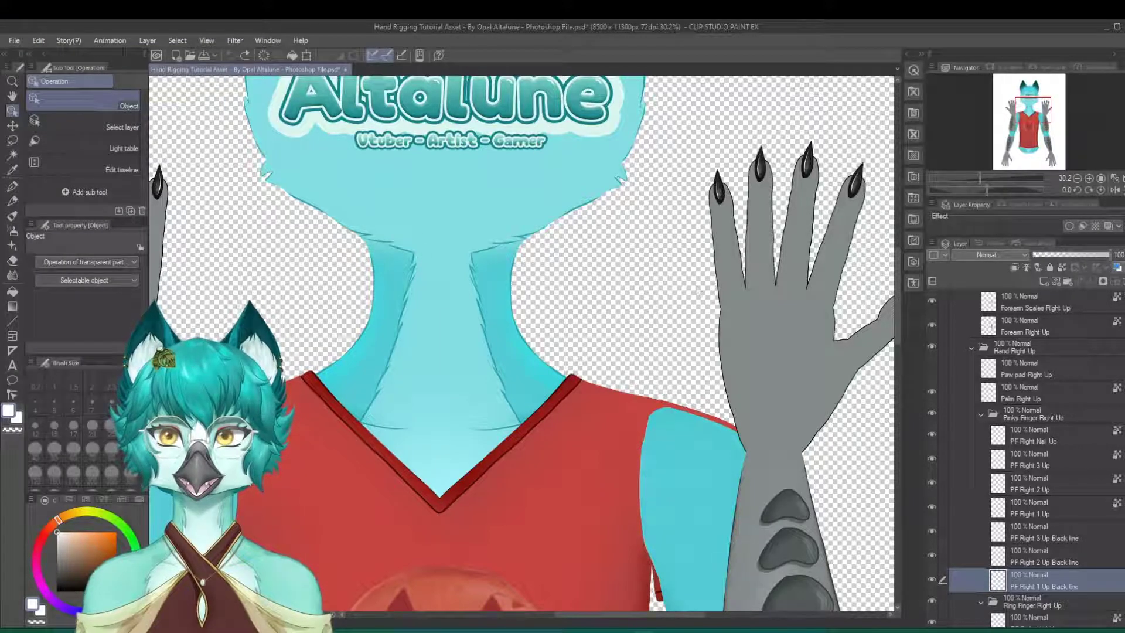